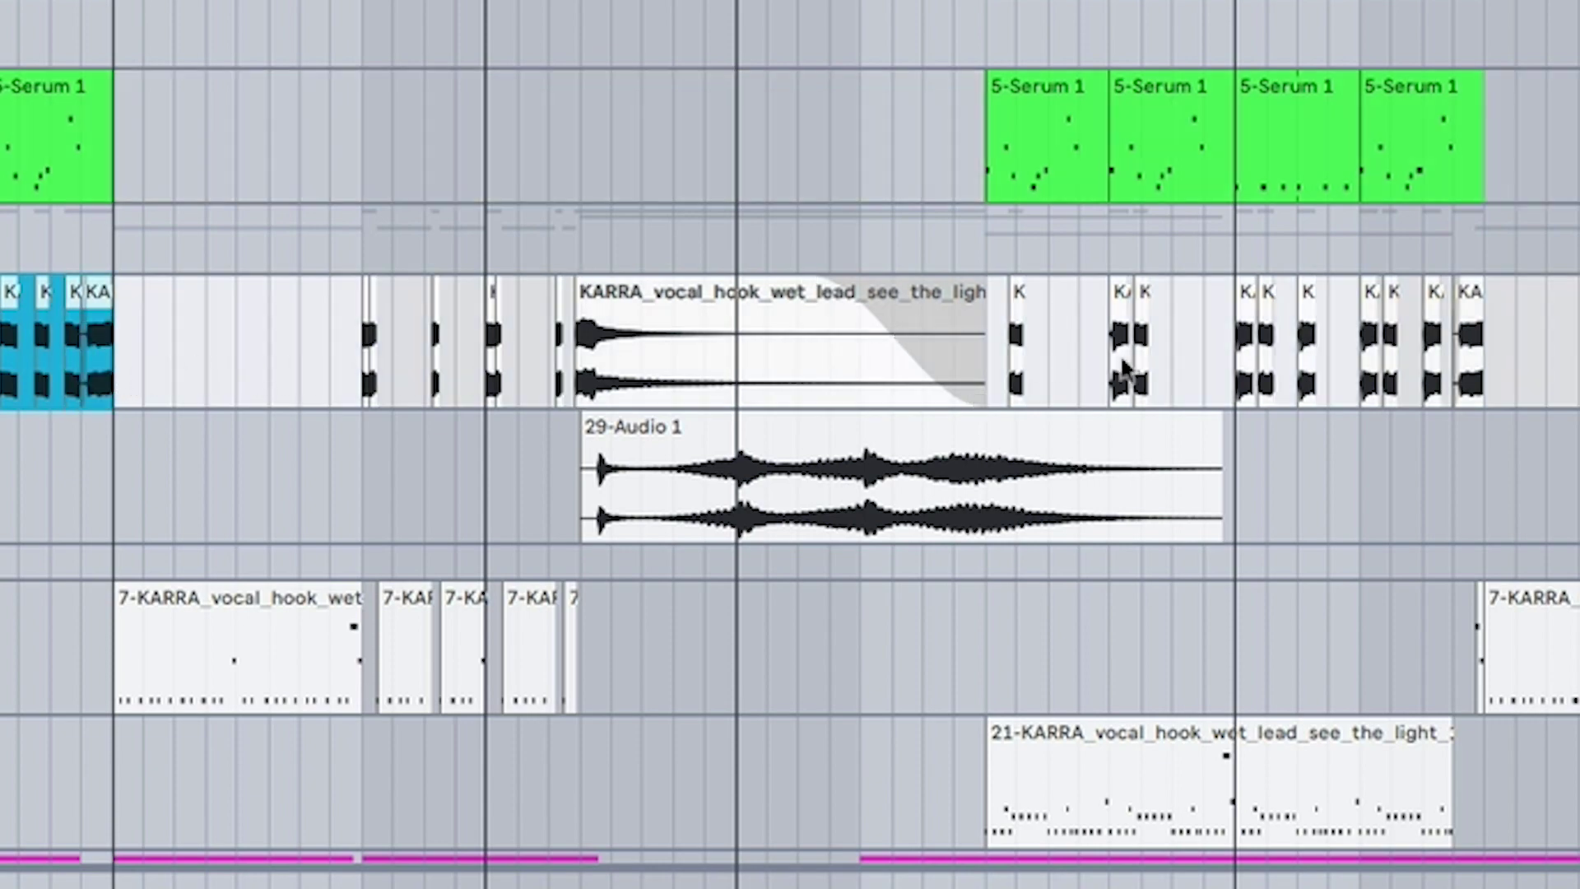
Enlarge the vocal audio track and examine its chopped KARRA vocal clips around Build 1 and Drop 1
{"action": "key", "text": "Down"}
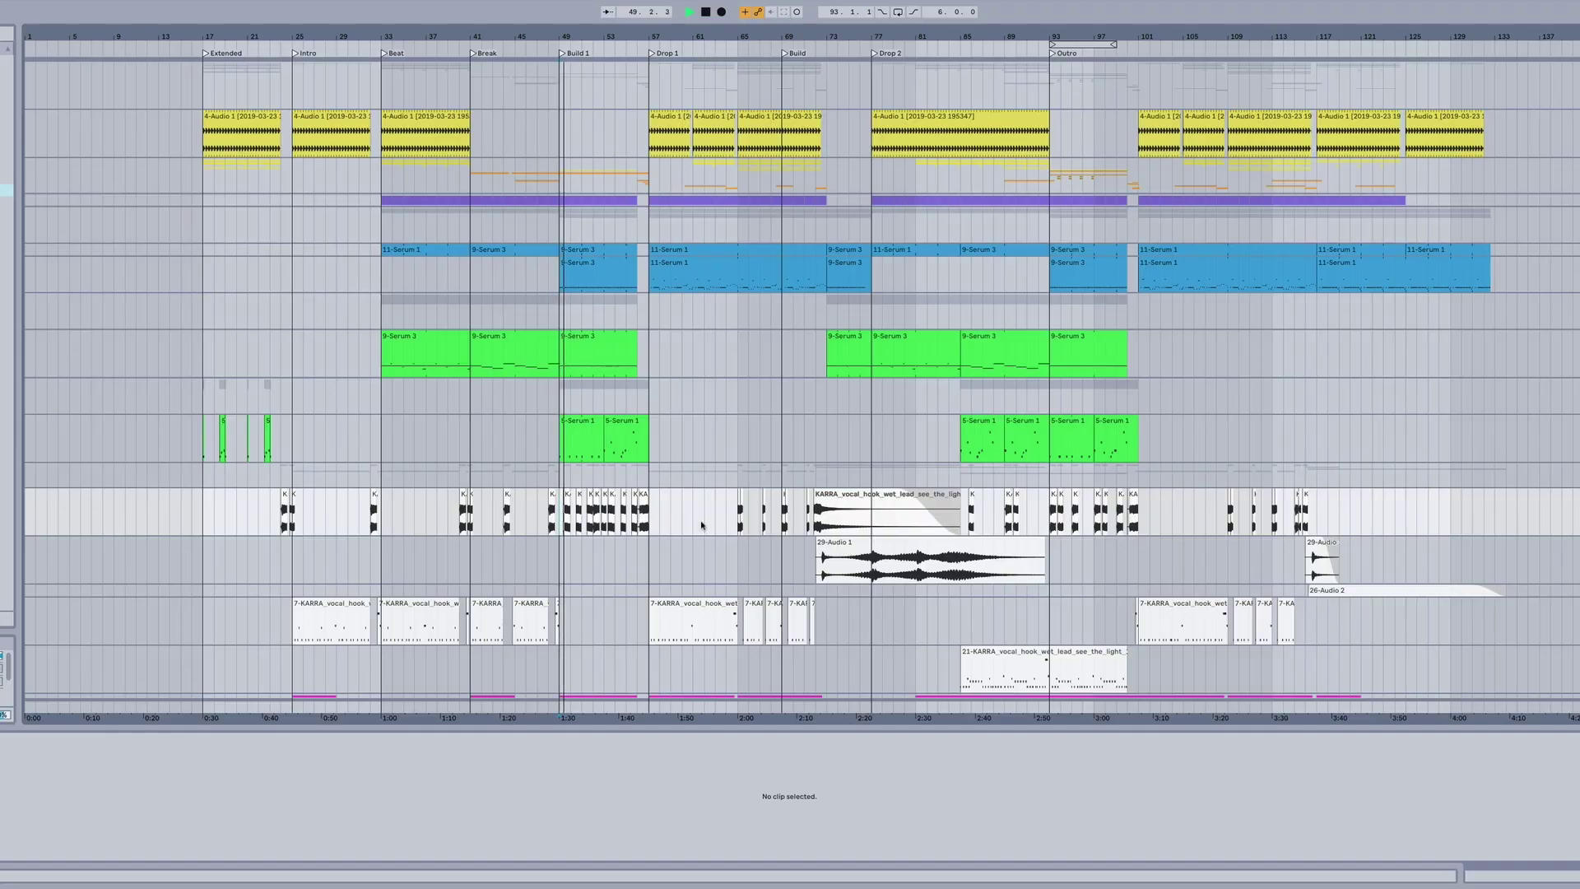
{"action": "key", "text": "plus"}
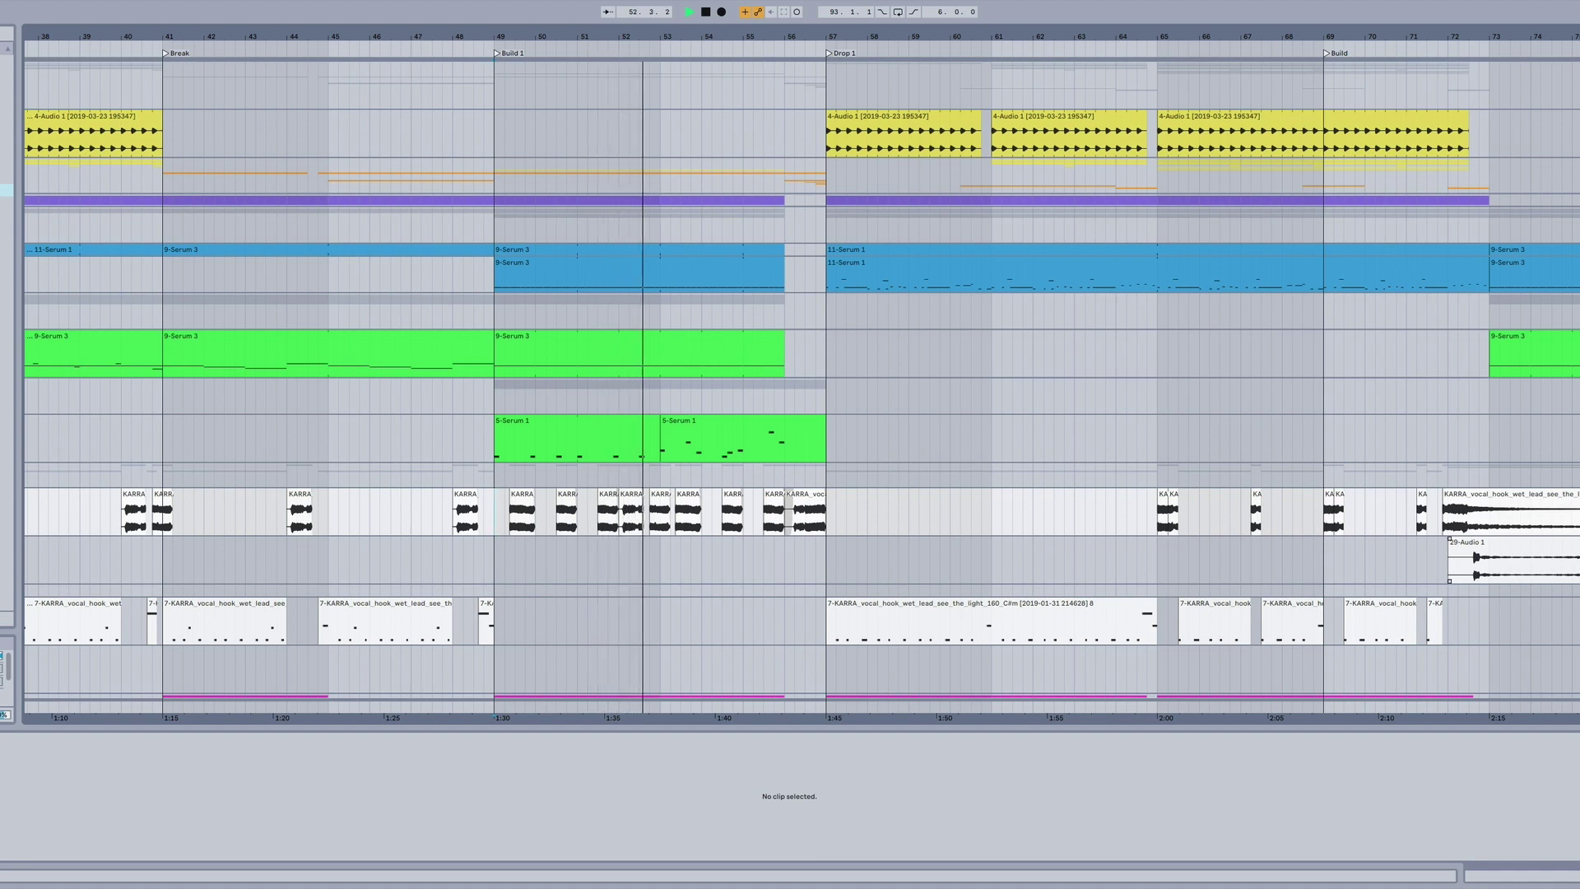
{"action": "key", "text": "alt+plus"}
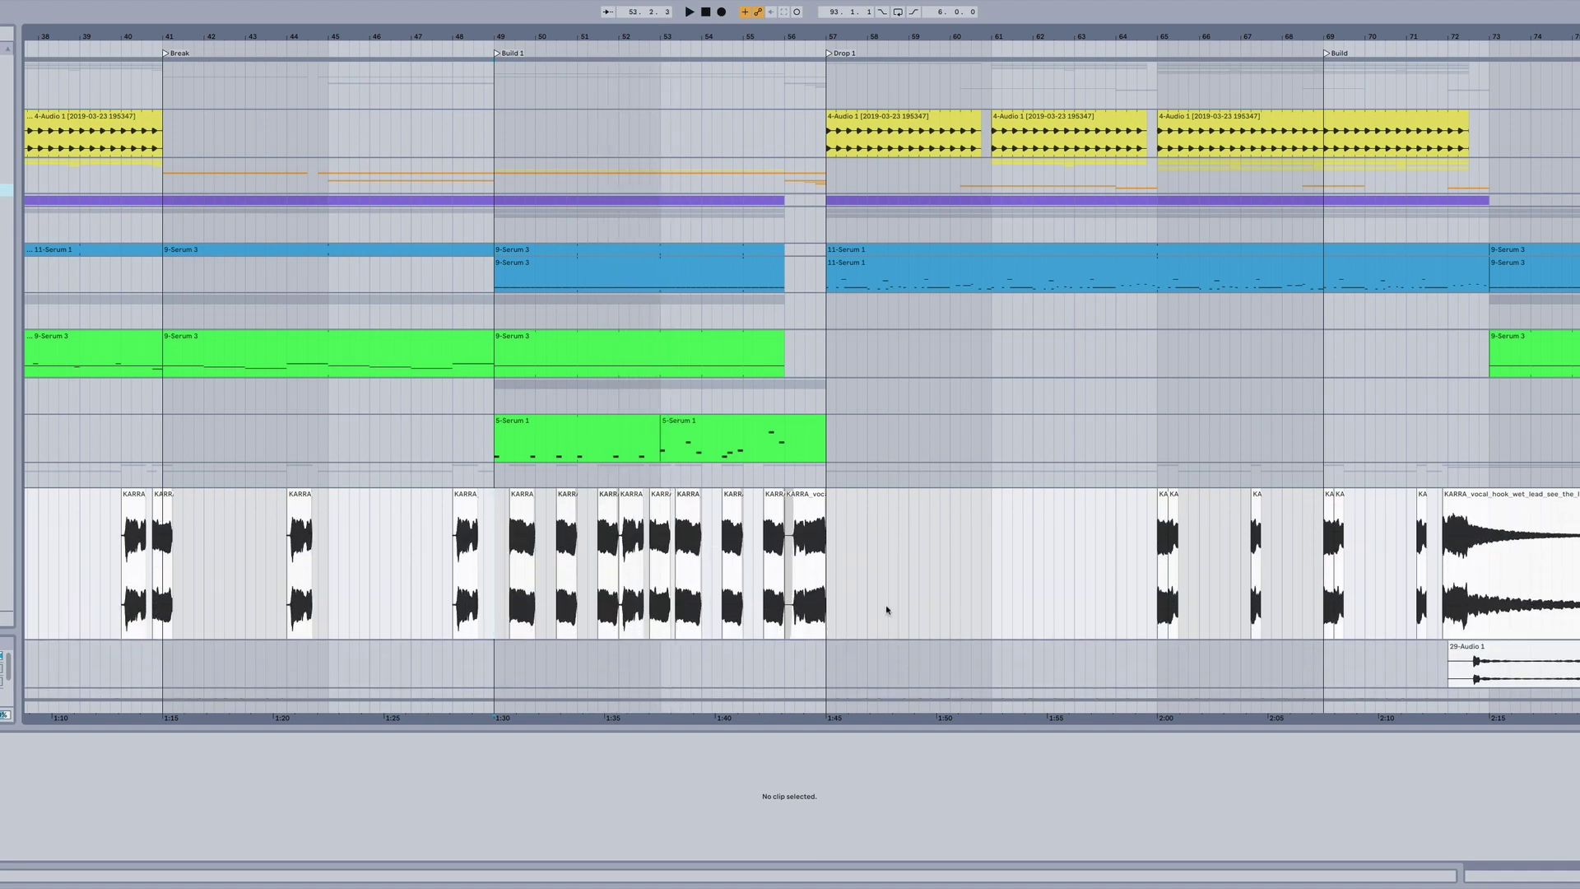
{"action": "scroll", "coordinate": [886, 610], "scroll_direction": "down", "scroll_amount": 3}
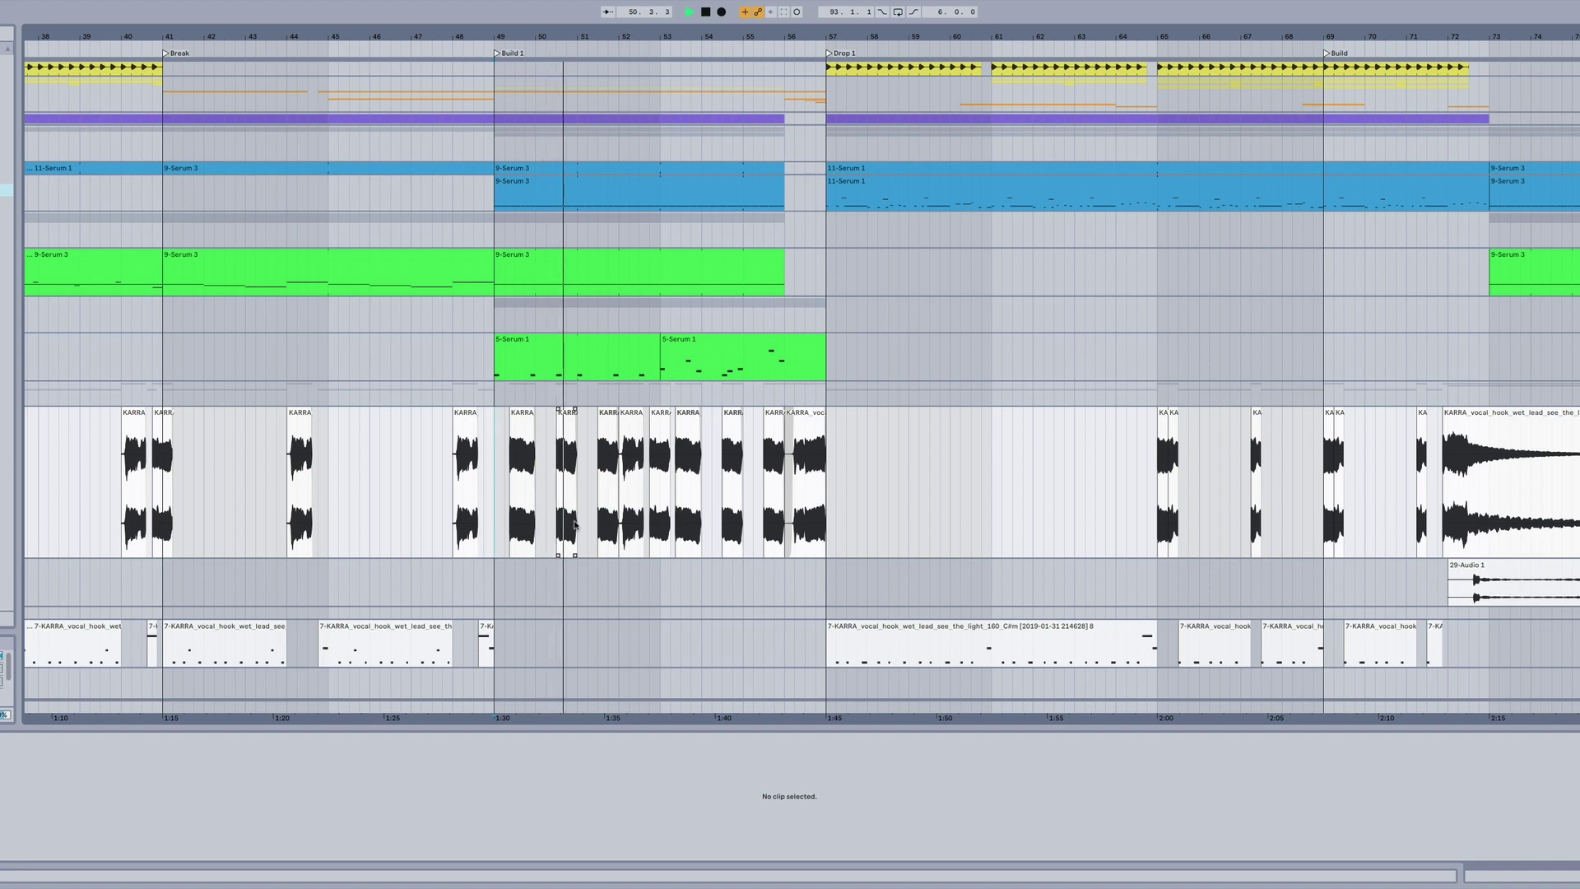
{"action": "scroll", "coordinate": [745, 587], "scroll_direction": "down", "scroll_amount": 2}
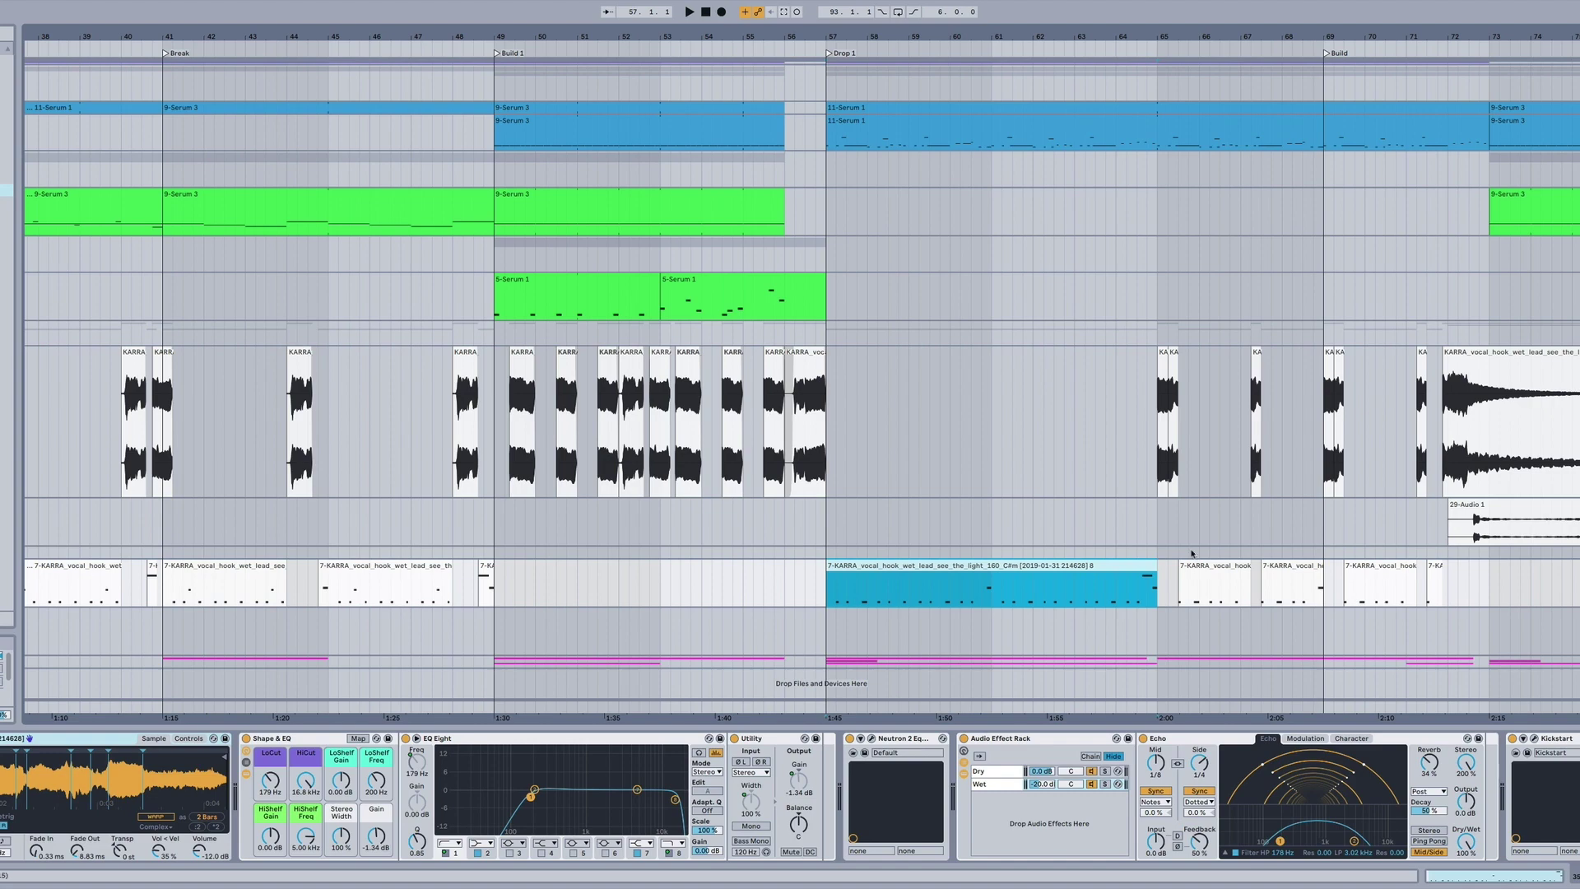
Play Drop 1 from bar 57 and examine the long vocal hook clip's MIDI notes in an enlarged editor, highlighting its D#1 notes
{"action": "key", "text": "space"}
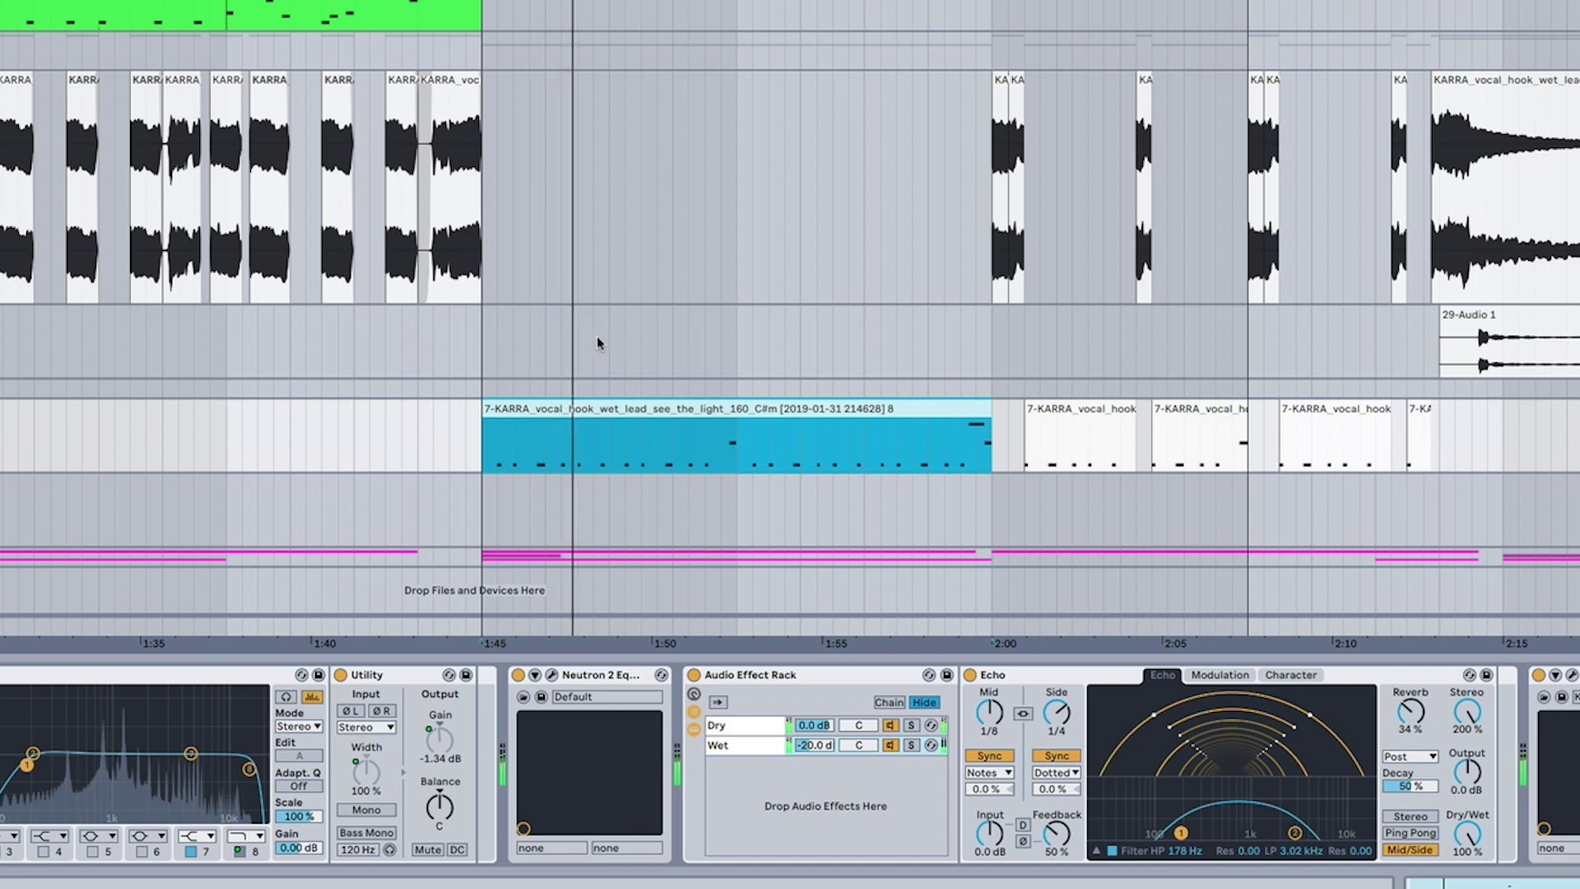
{"action": "double_click", "coordinate": [648, 410]}
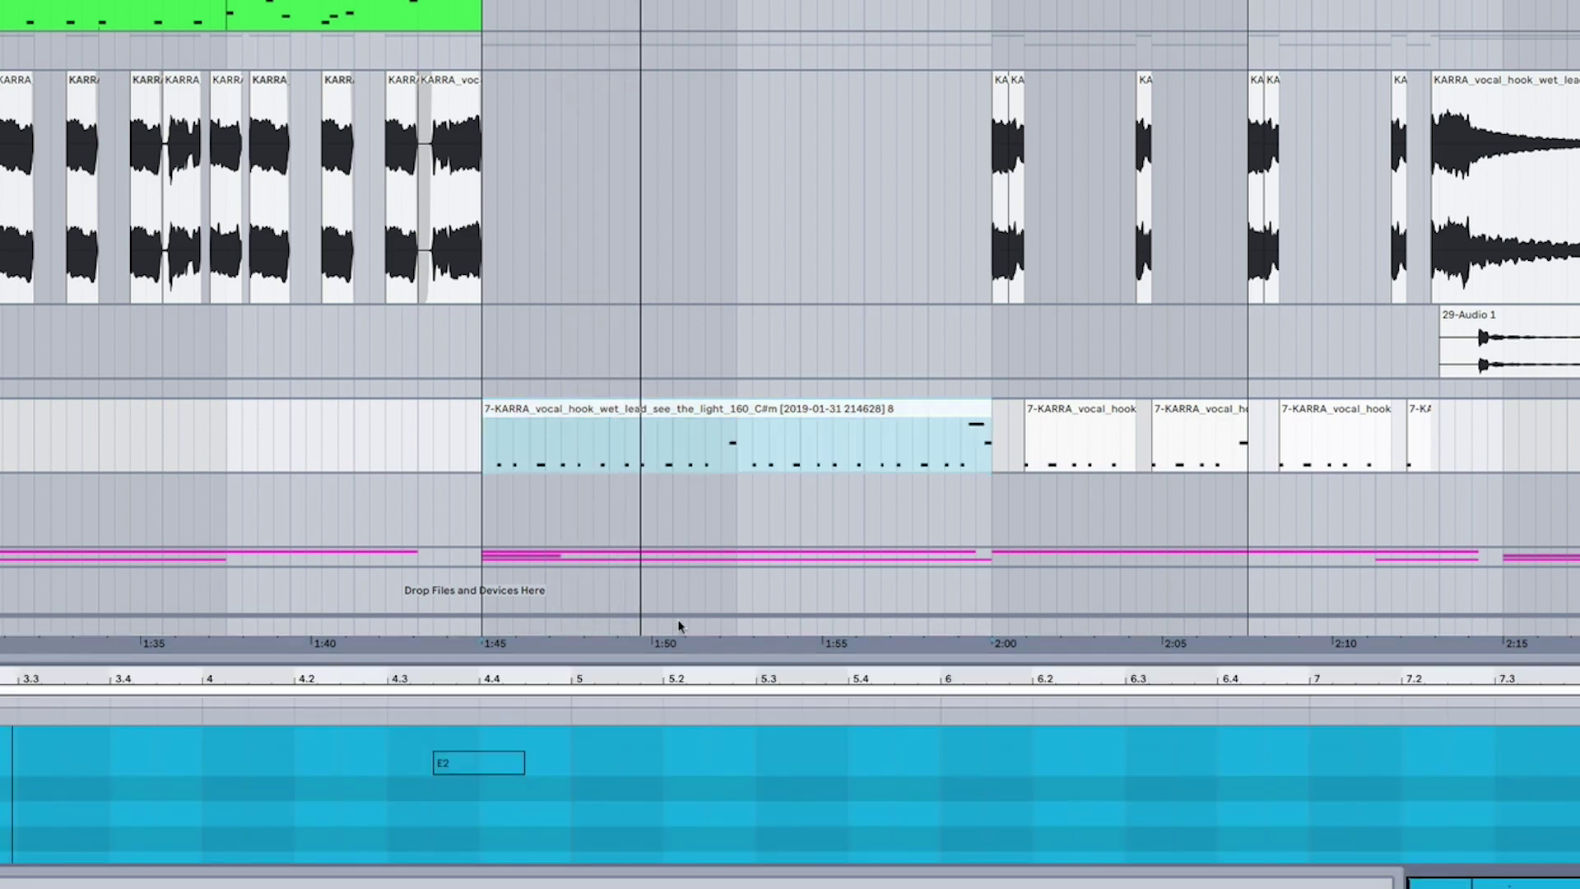
{"action": "left_click_drag", "start_coordinate": [681, 662], "coordinate": [681, 156]}
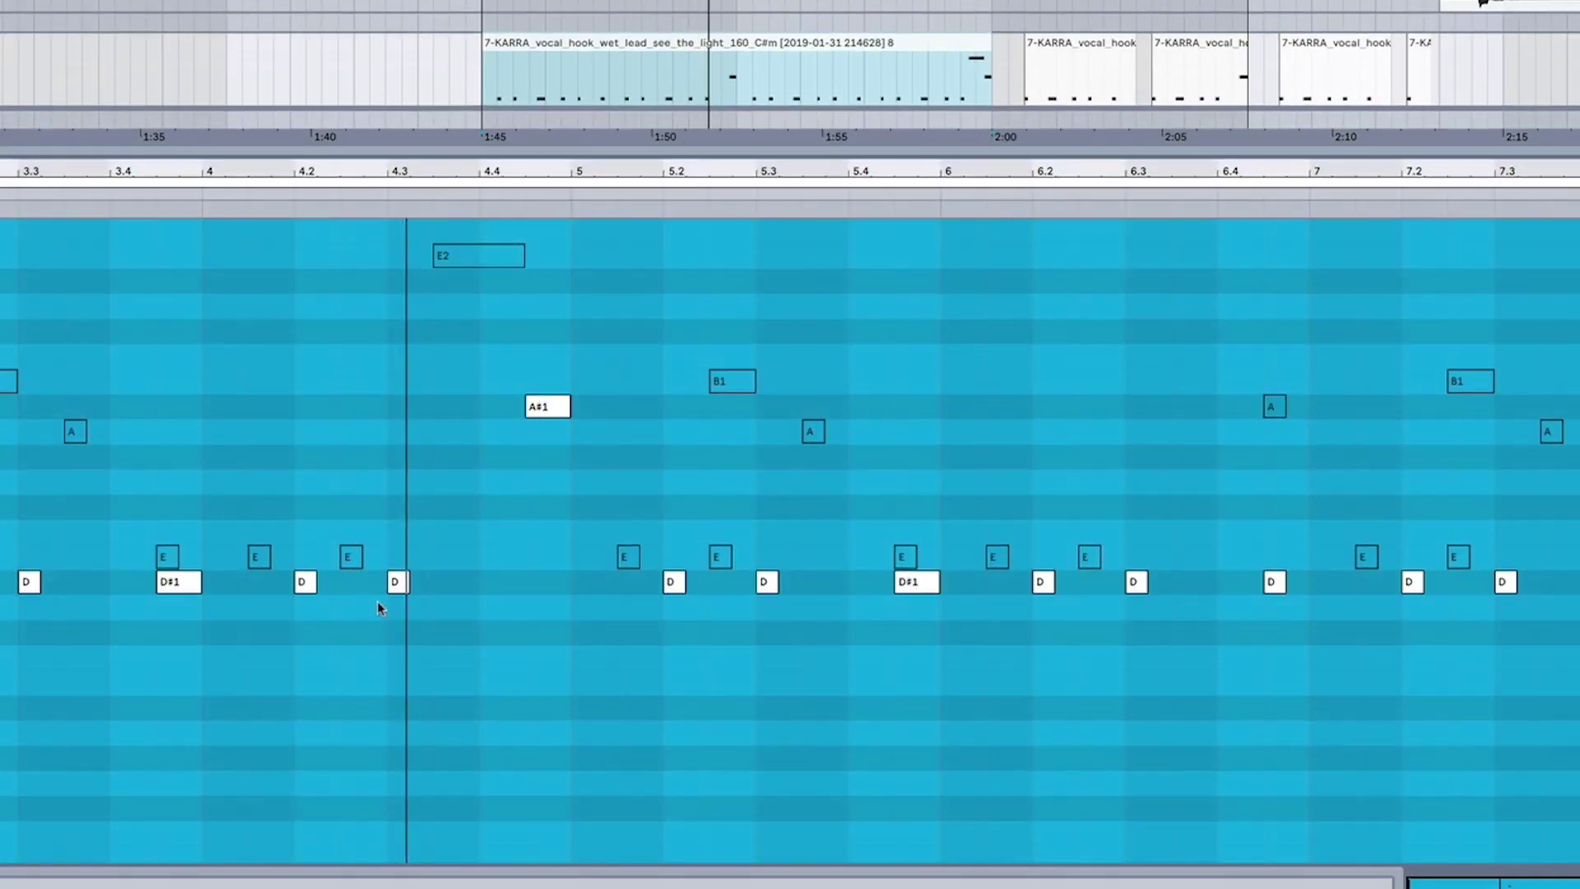
{"action": "left_click", "coordinate": [302, 624]}
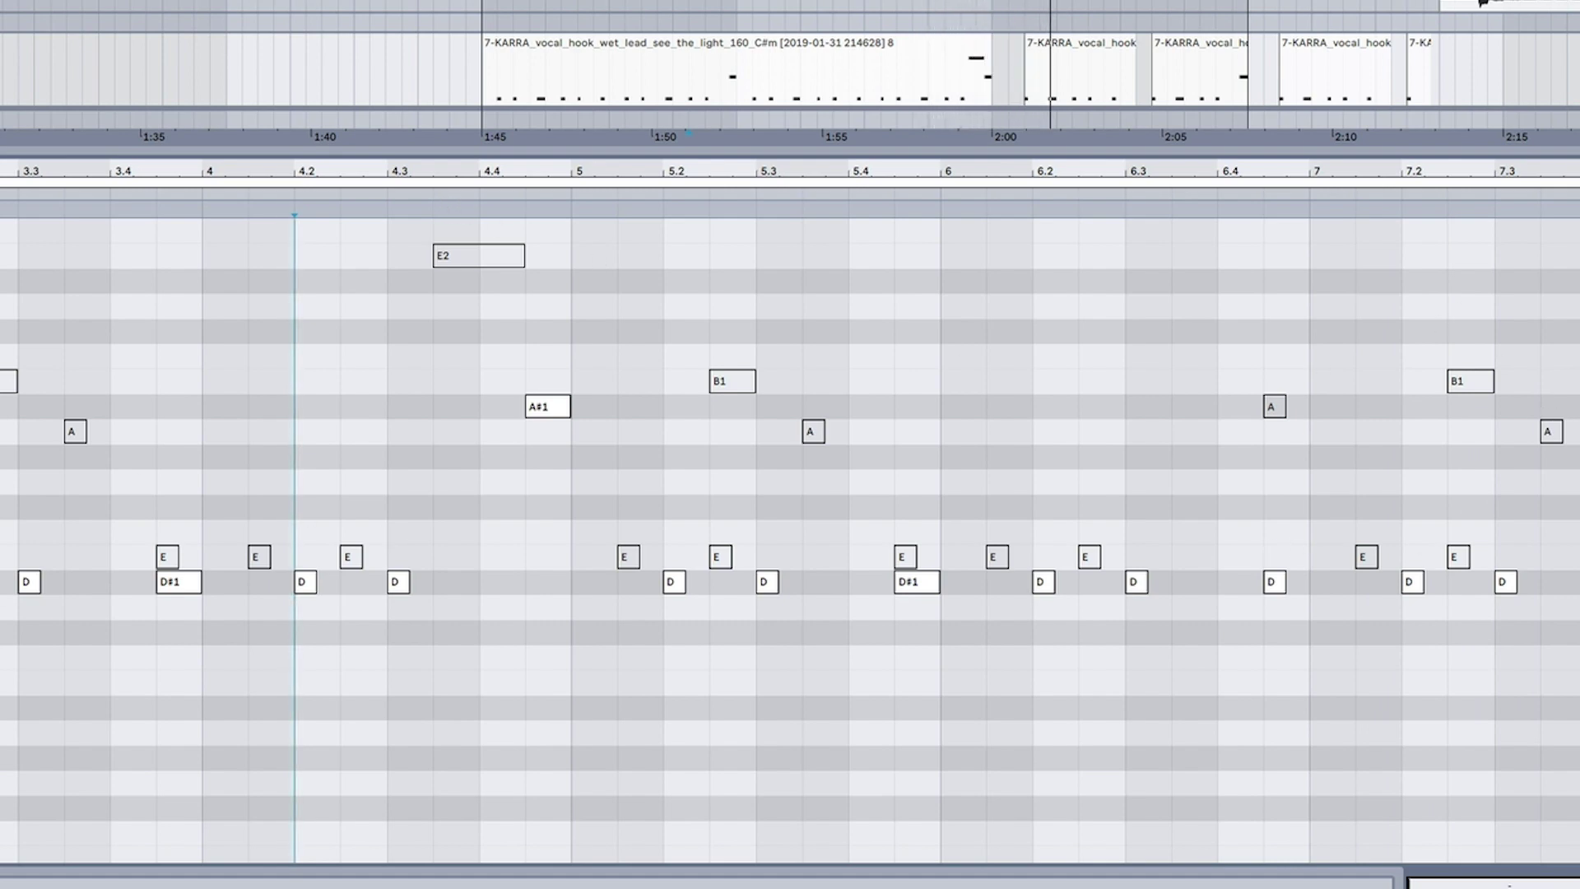
{"action": "left_click", "coordinate": [296, 582]}
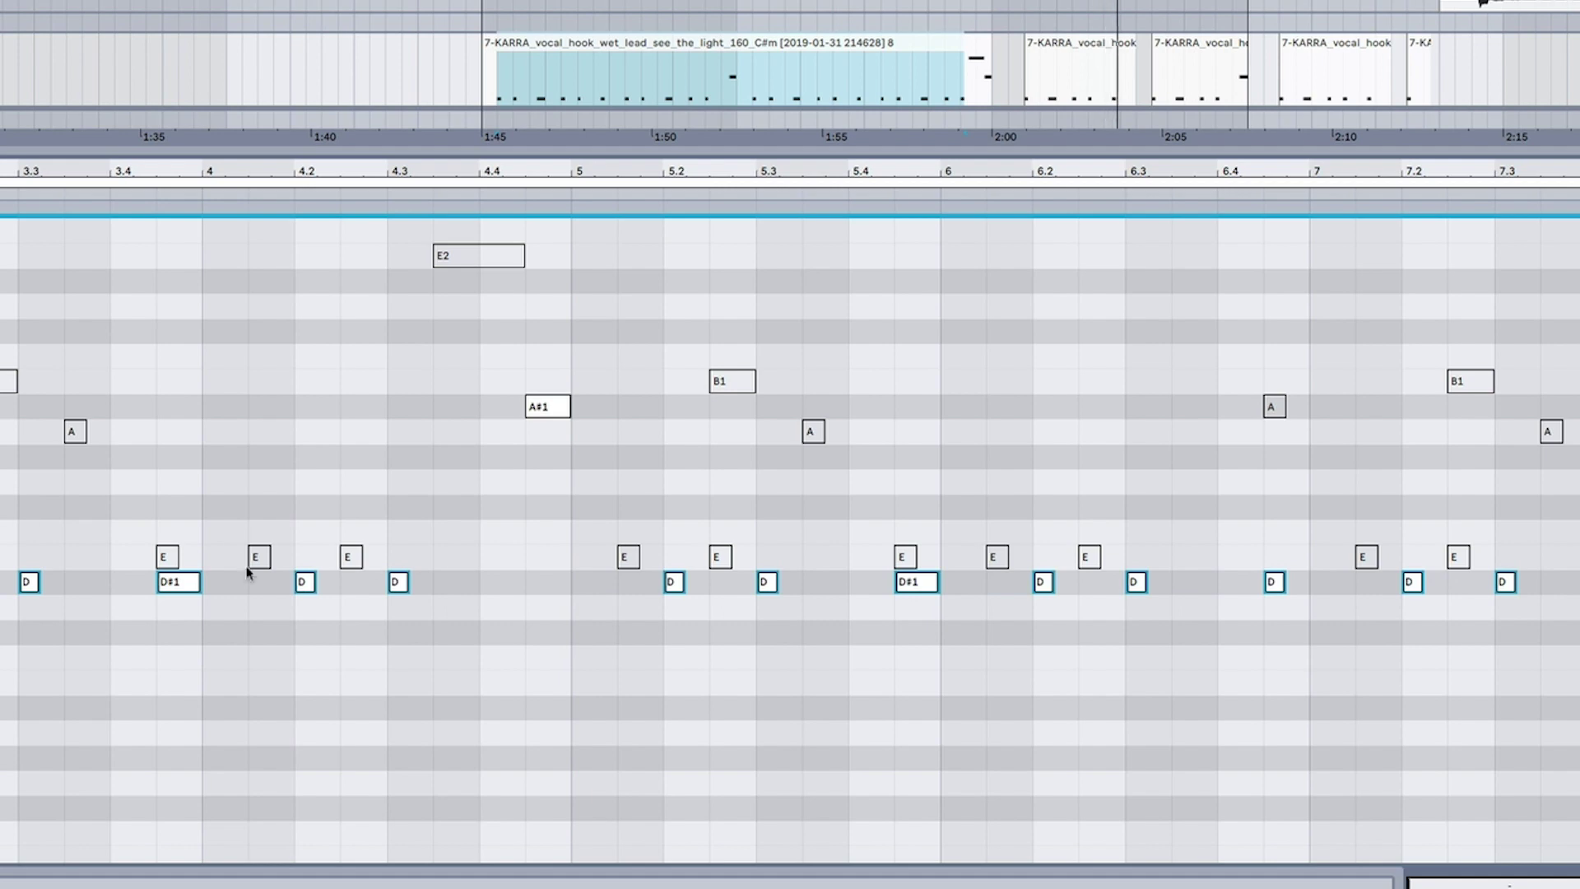
{"action": "left_click", "coordinate": [1185, 449]}
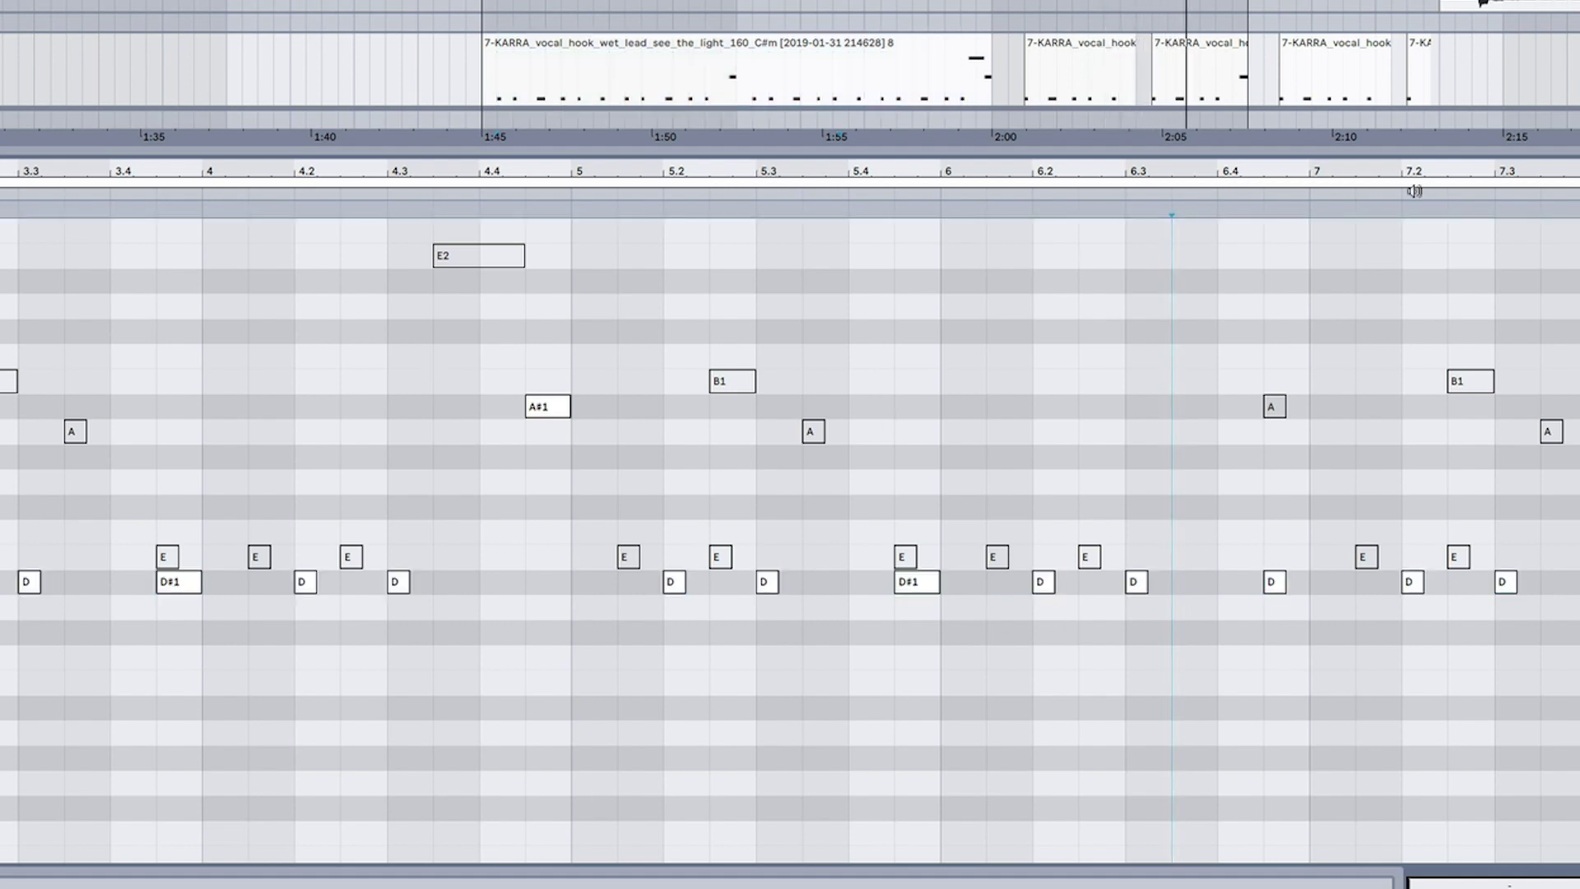
Shrink the note editor and audition the vocal chops and short hook clips in the second half of Drop 1, starting at bar 65
{"action": "left_click_drag", "start_coordinate": [1382, 147], "coordinate": [1391, 580]}
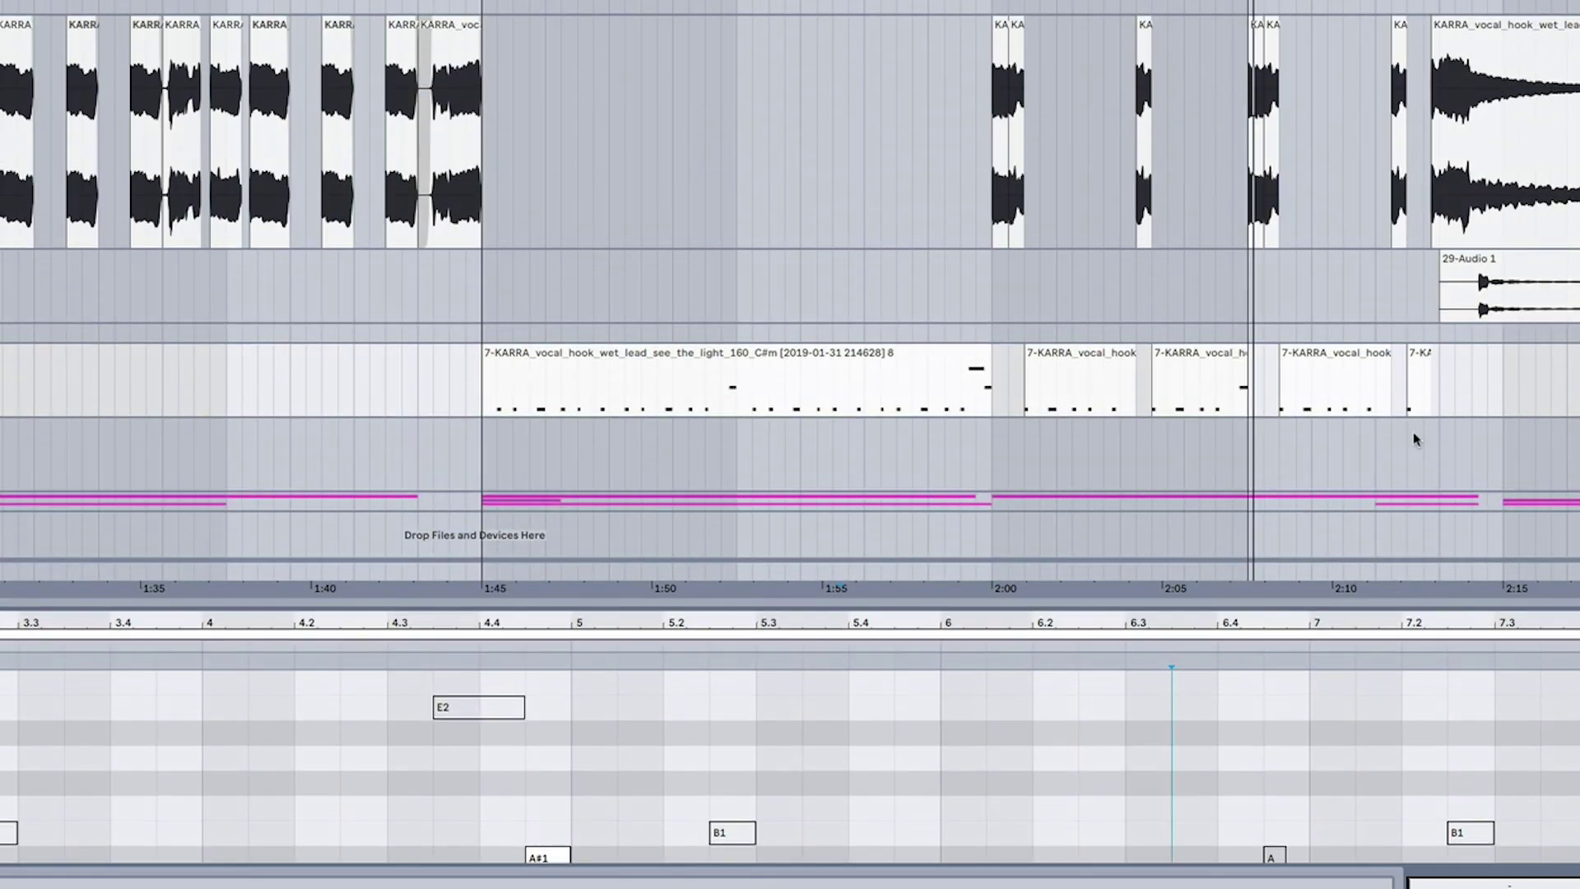
{"action": "scroll", "coordinate": [1477, 406], "scroll_direction": "right", "scroll_amount": 5}
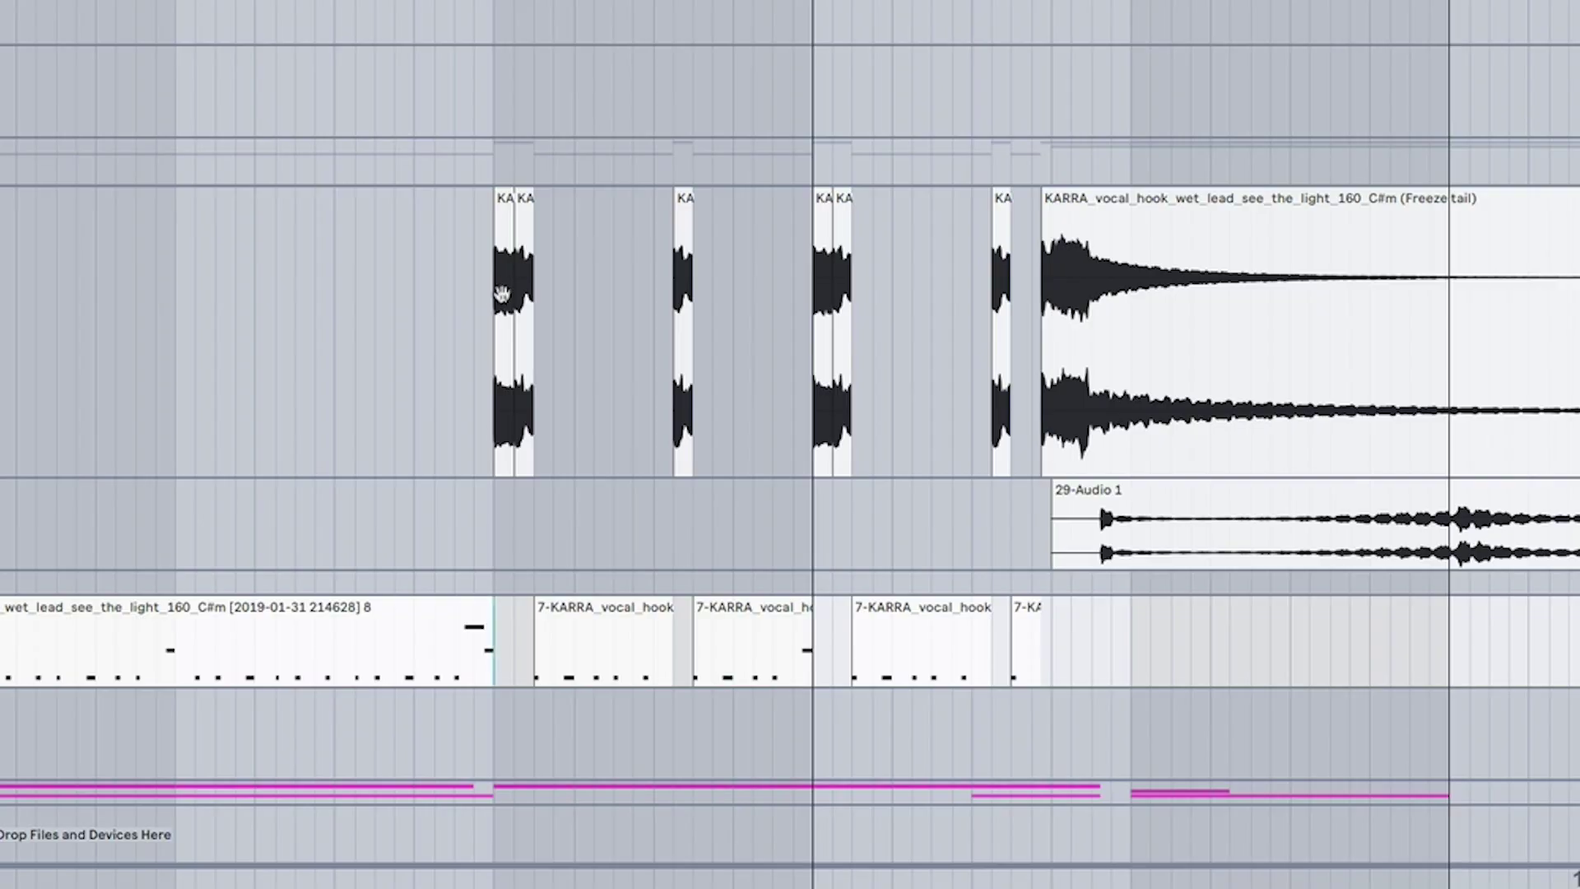
{"action": "left_click", "coordinate": [501, 212]}
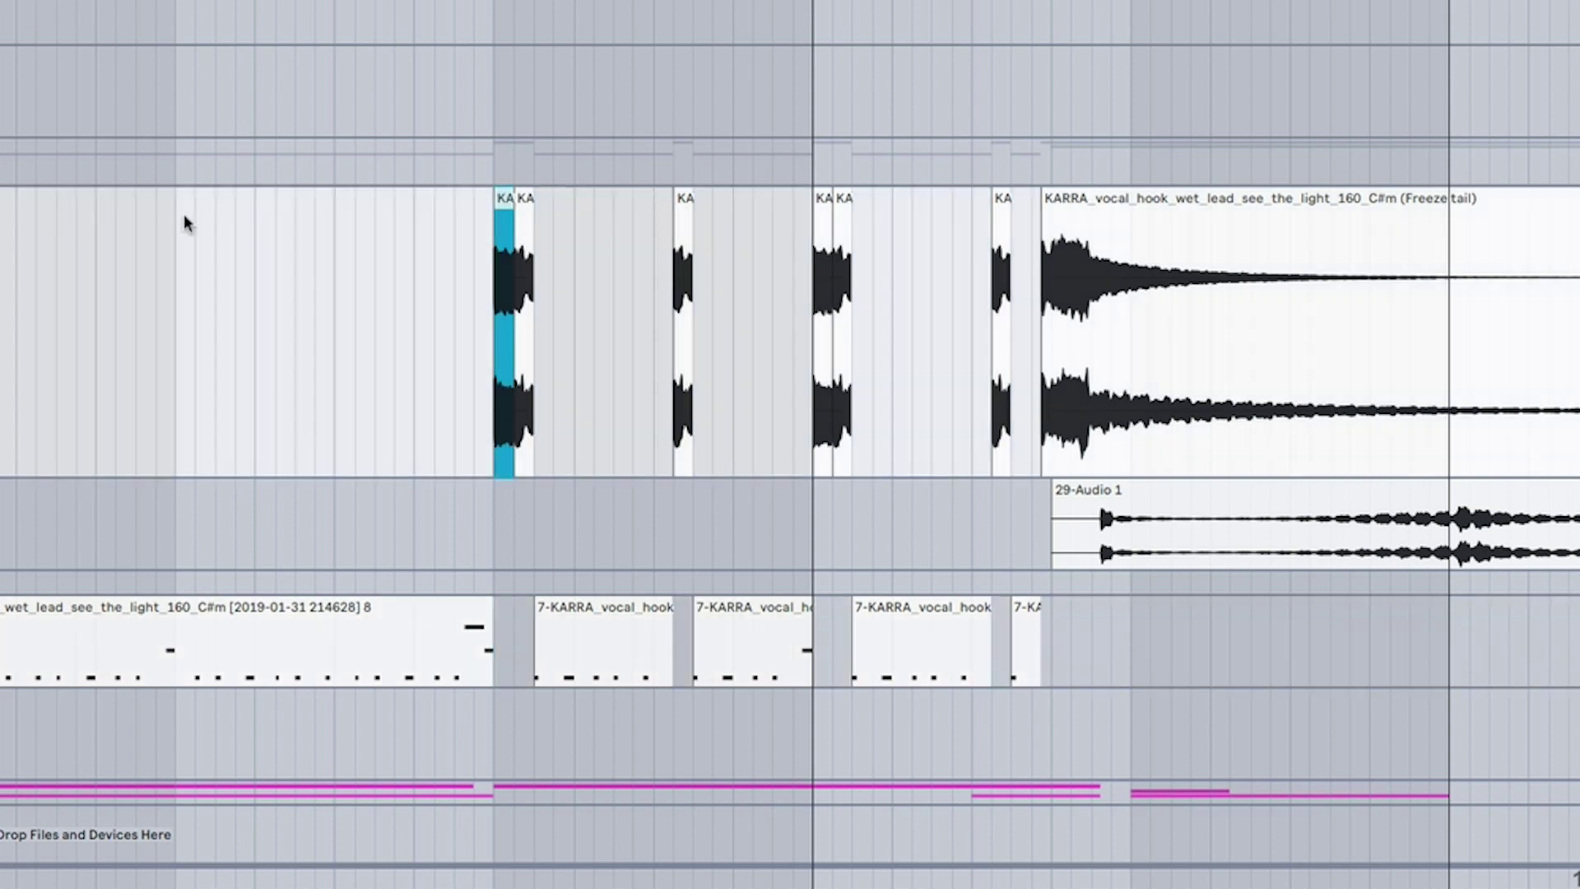
{"action": "left_click", "coordinate": [492, 650]}
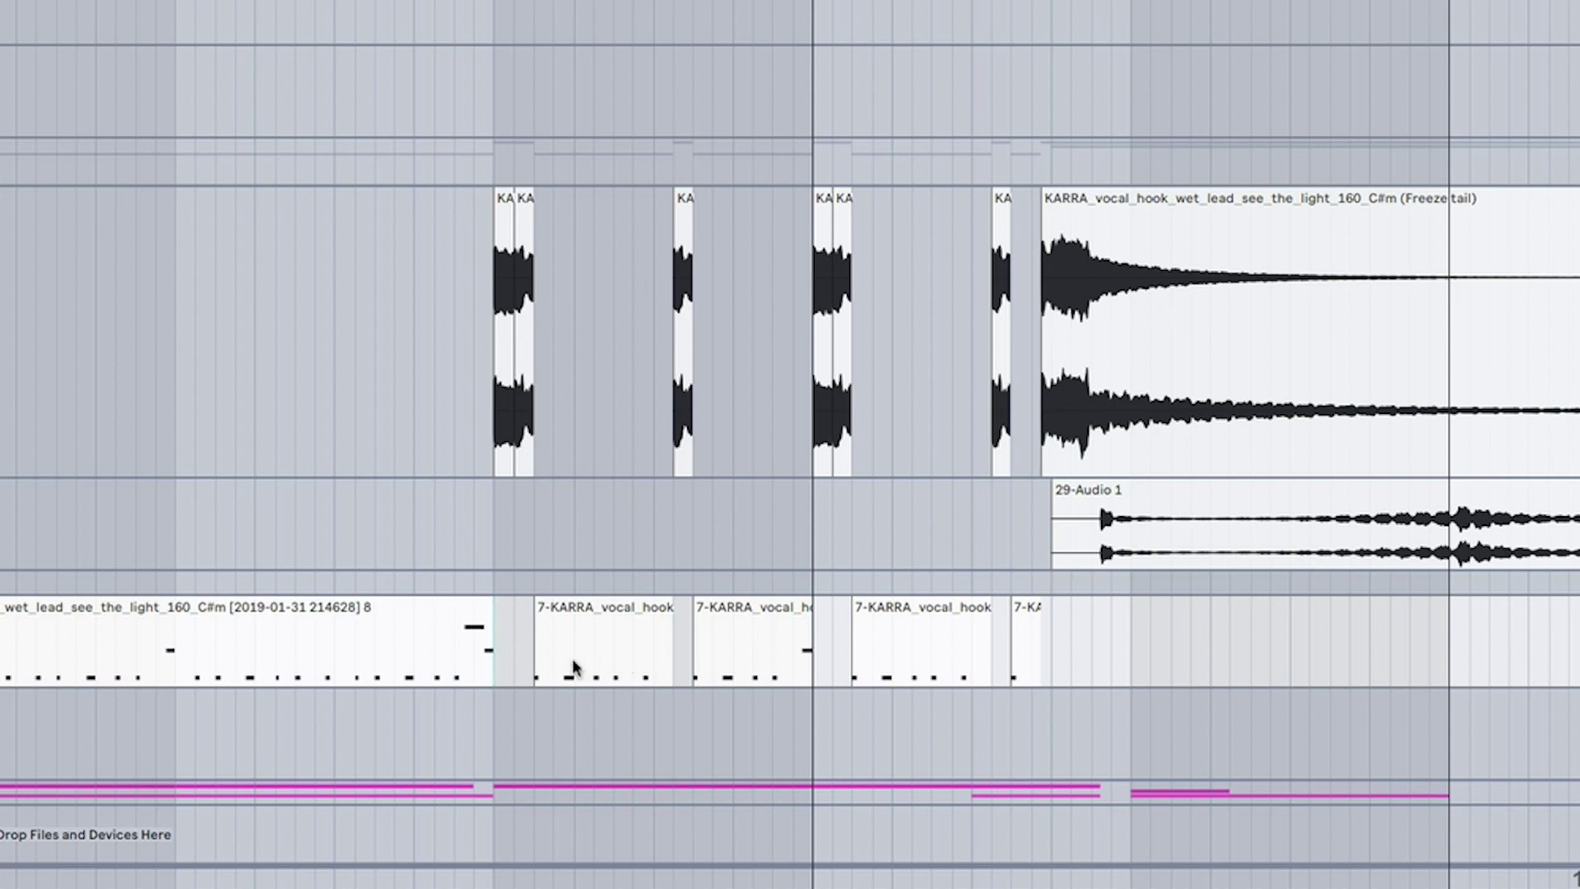
{"action": "key", "text": "space"}
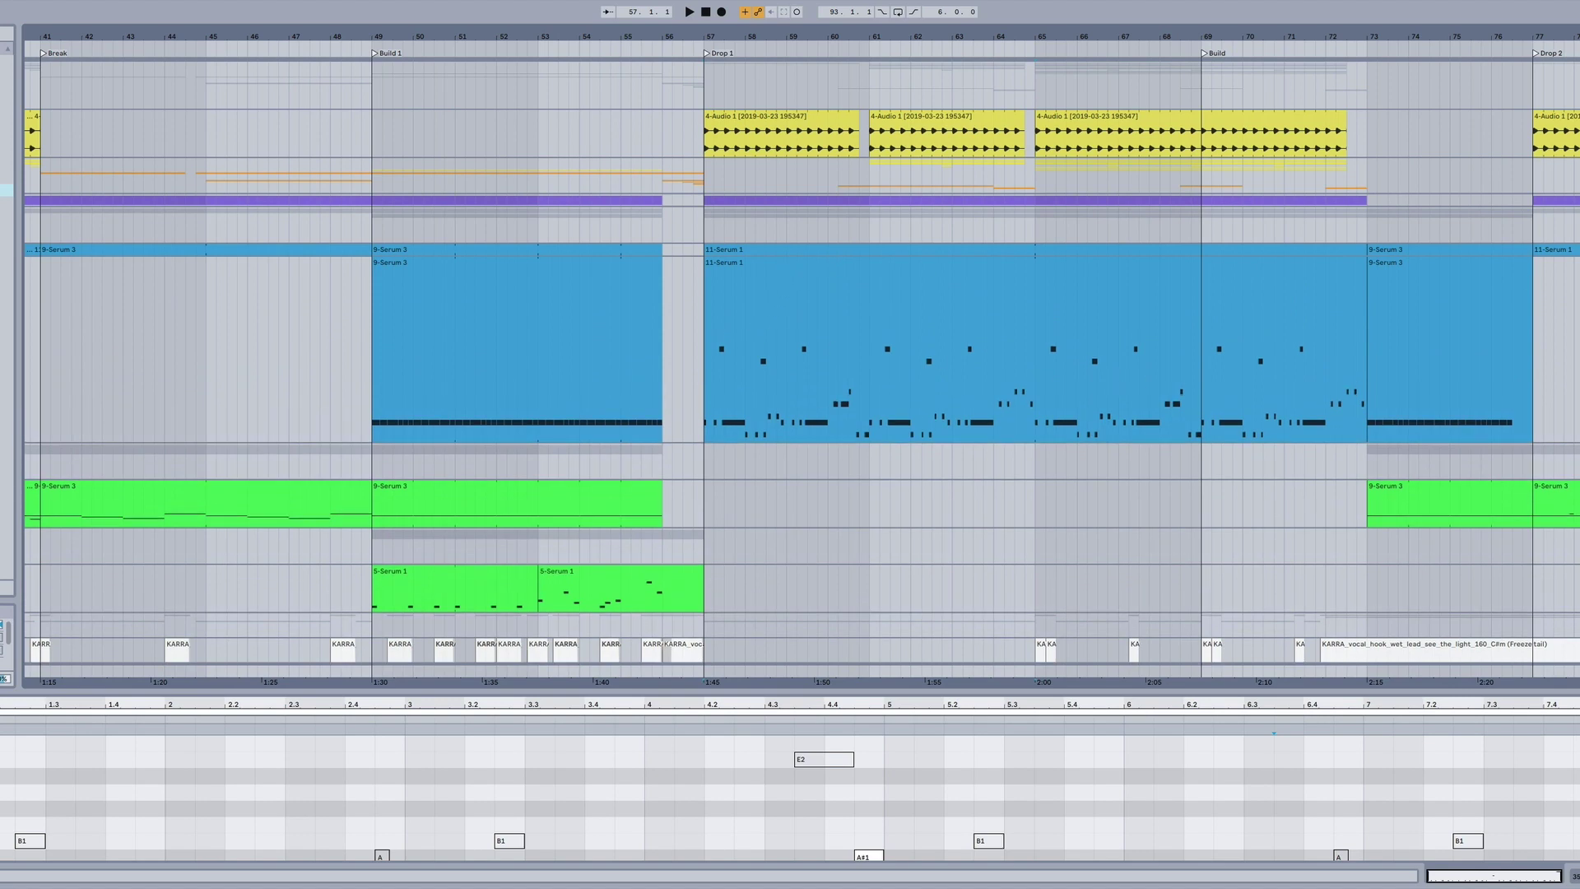
Open the Serum instrument window of the blue bass track
{"action": "left_click", "coordinate": [1519, 297]}
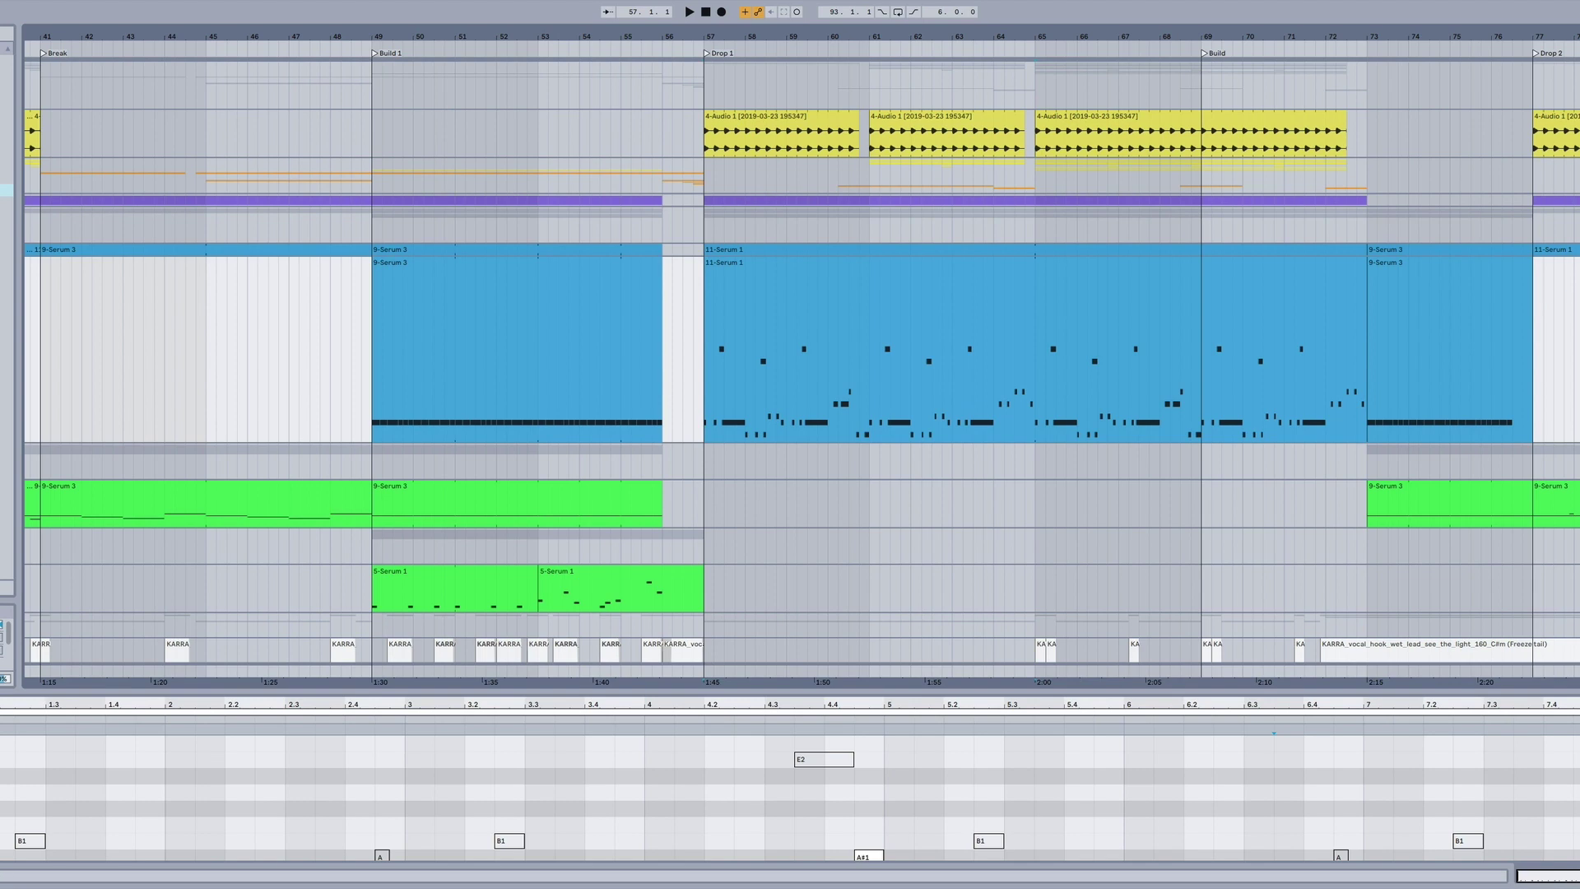
{"action": "left_click", "coordinate": [311, 576]}
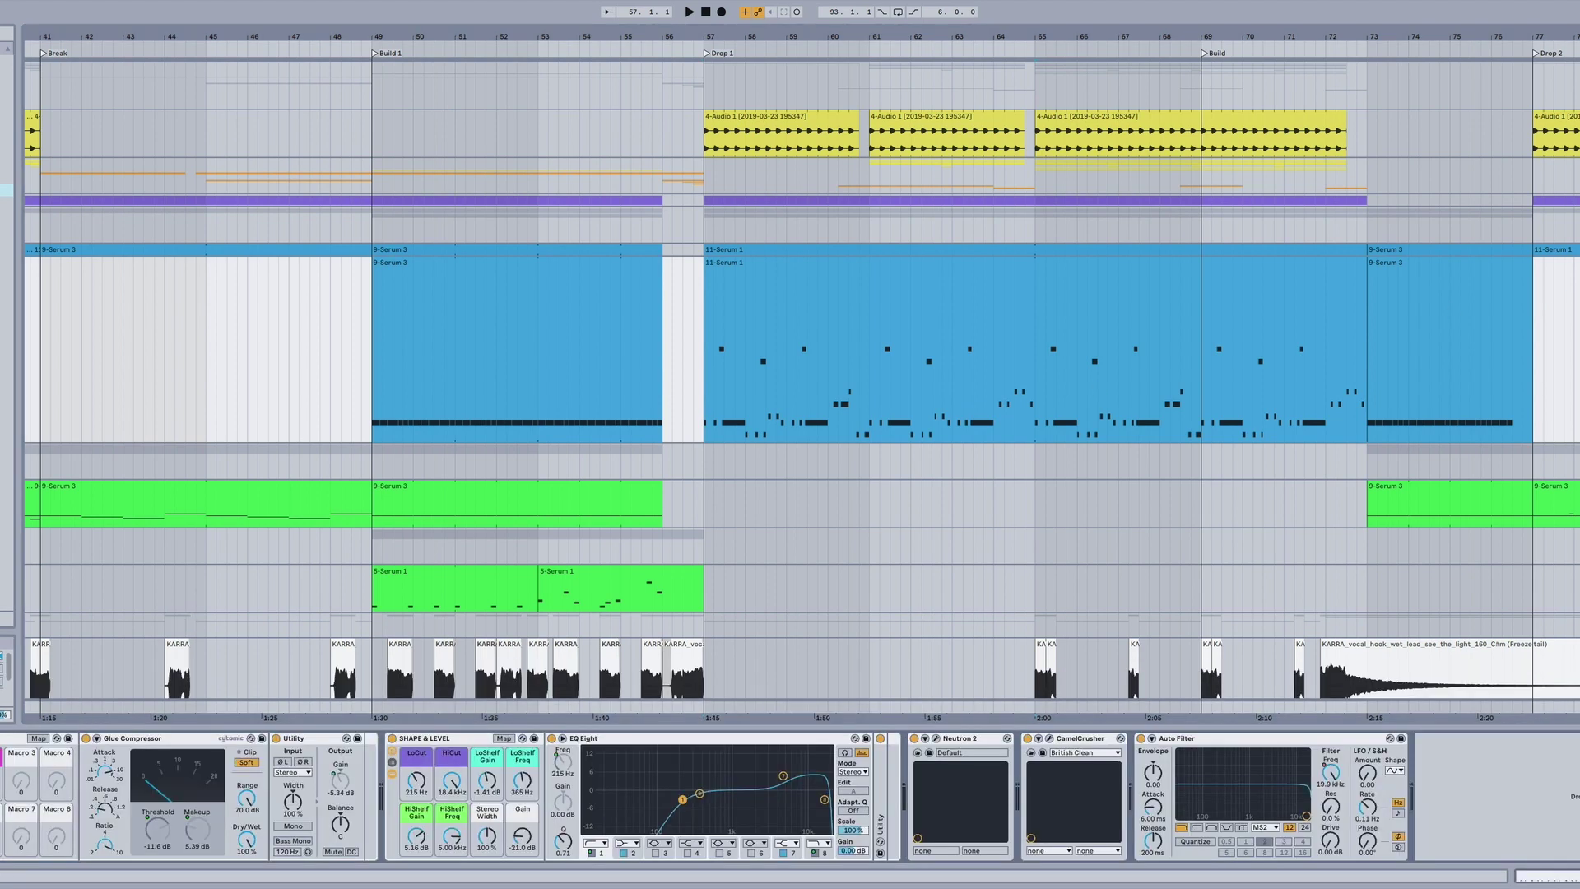
{"action": "scroll", "coordinate": [623, 393], "scroll_direction": "down", "scroll_amount": 2}
{"action": "key", "text": "super+alt+p"}
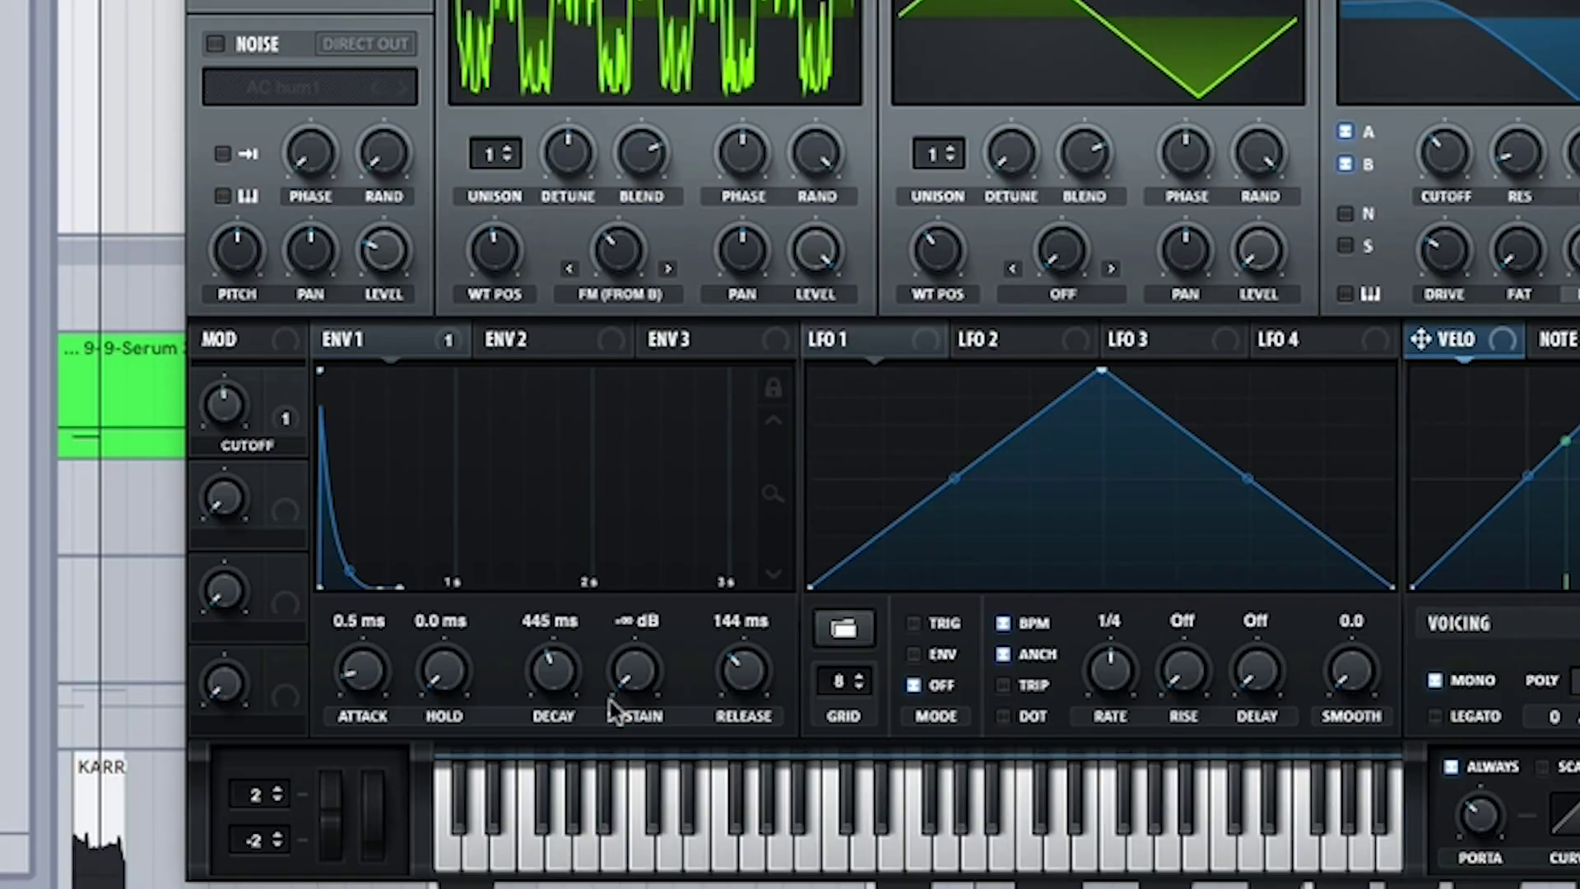
Examine the bass patch's Env 1 sustain and decay and its filter during playback of the Drop 1 bass line
{"action": "mouse_move", "coordinate": [639, 703]}
{"action": "left_mouse_down"}
{"action": "mouse_move", "coordinate": [655, 699]}
{"action": "mouse_move", "coordinate": [655, 642]}
{"action": "mouse_move", "coordinate": [655, 725]}
{"action": "left_mouse_up"}
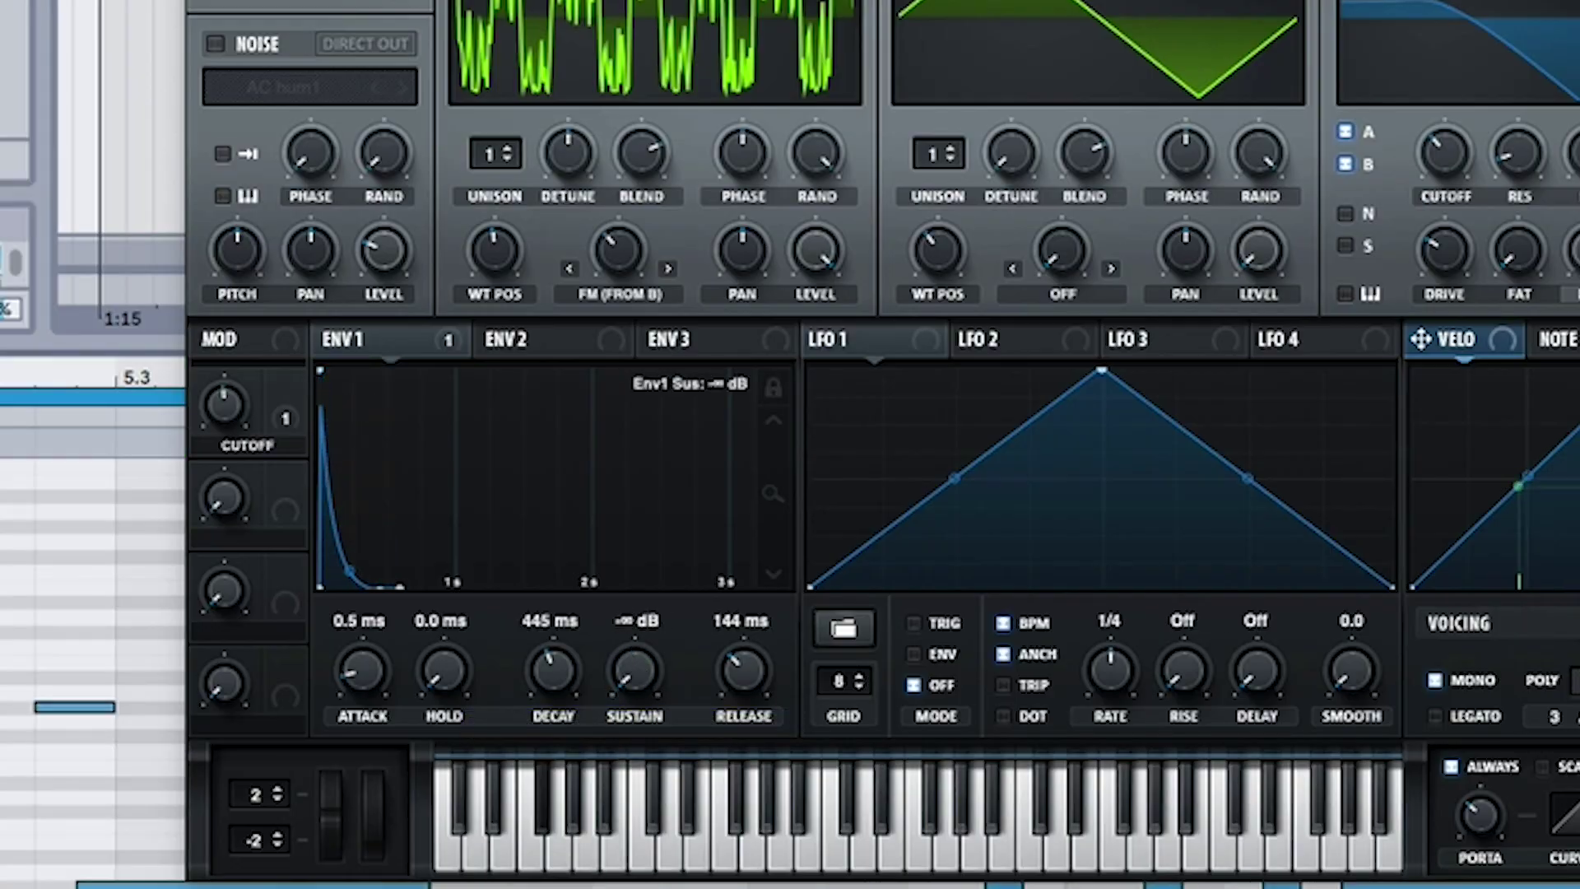
{"action": "mouse_move", "coordinate": [634, 670]}
{"action": "left_mouse_down"}
{"action": "mouse_move", "coordinate": [635, 650]}
{"action": "mouse_move", "coordinate": [634, 692]}
{"action": "left_mouse_up"}
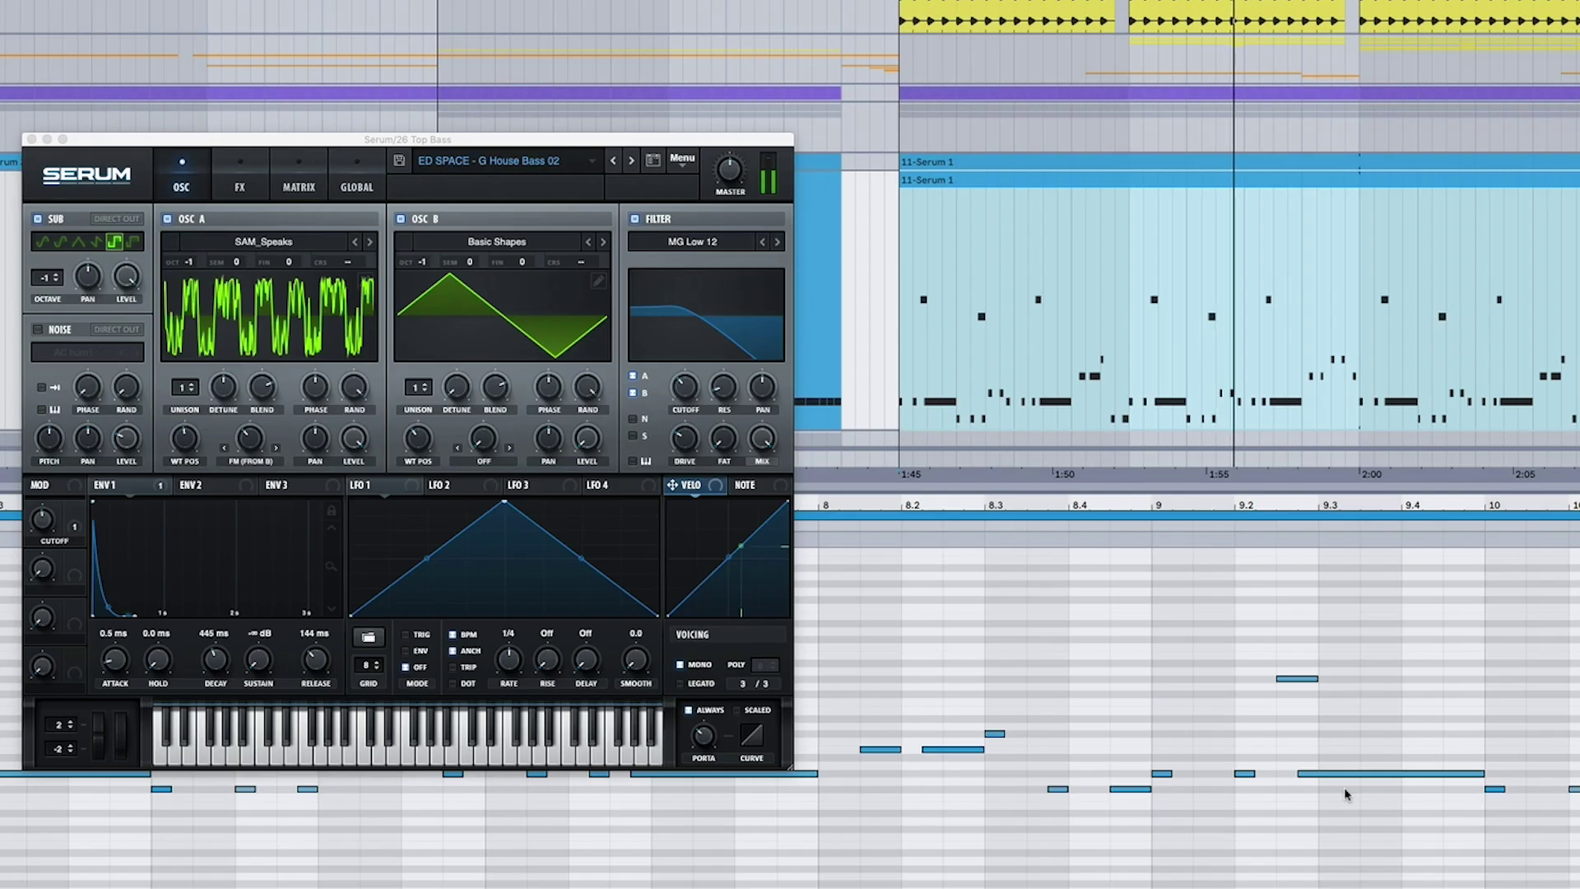
{"action": "mouse_move", "coordinate": [135, 549]}
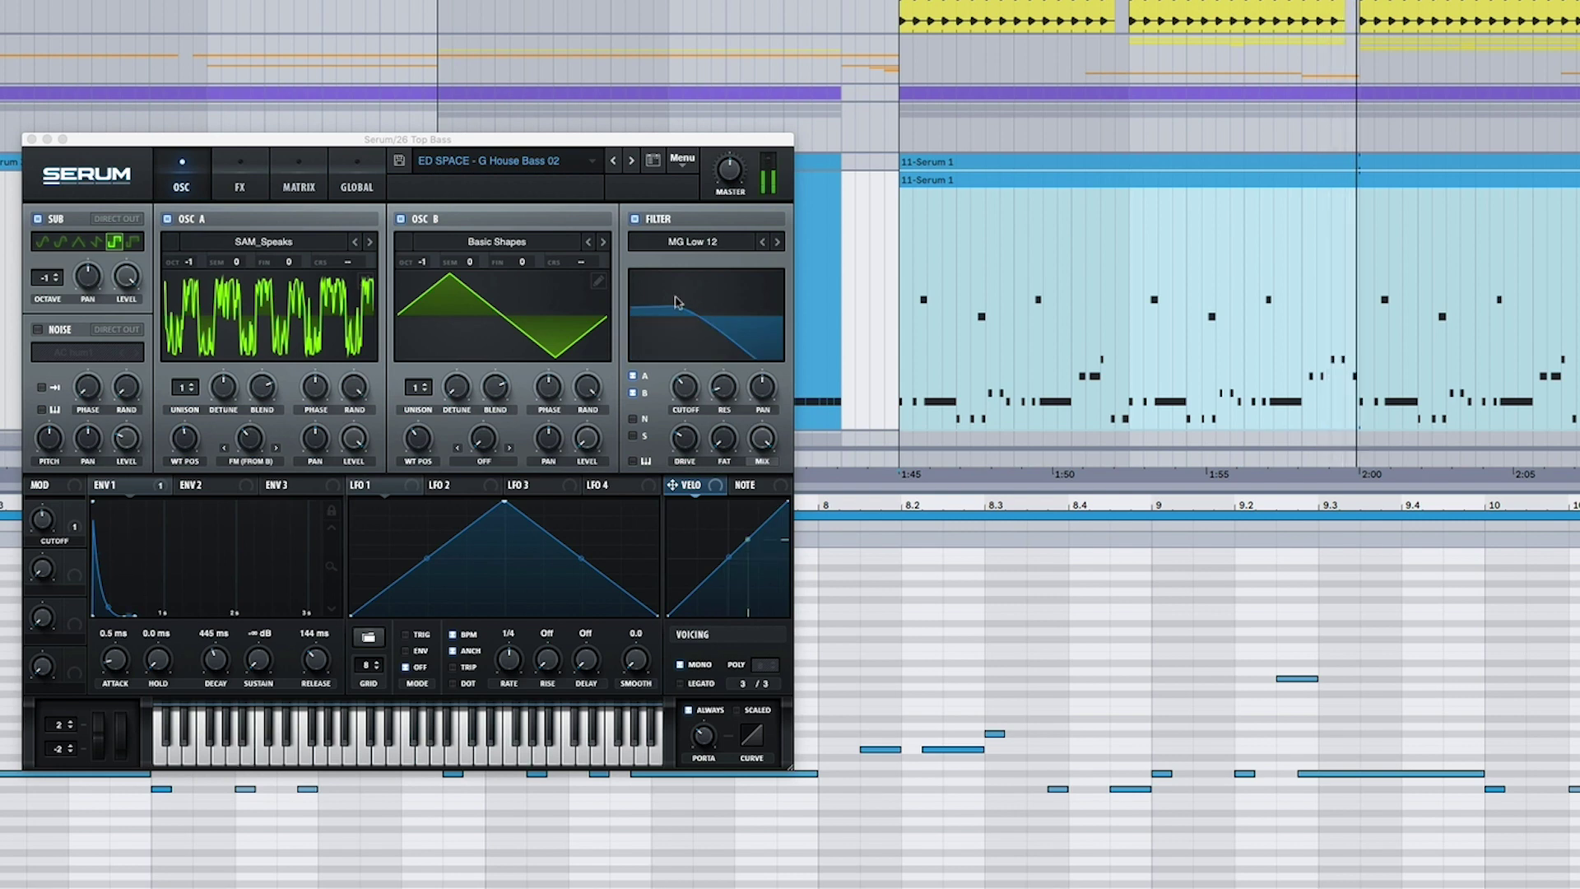
{"action": "mouse_move", "coordinate": [238, 576]}
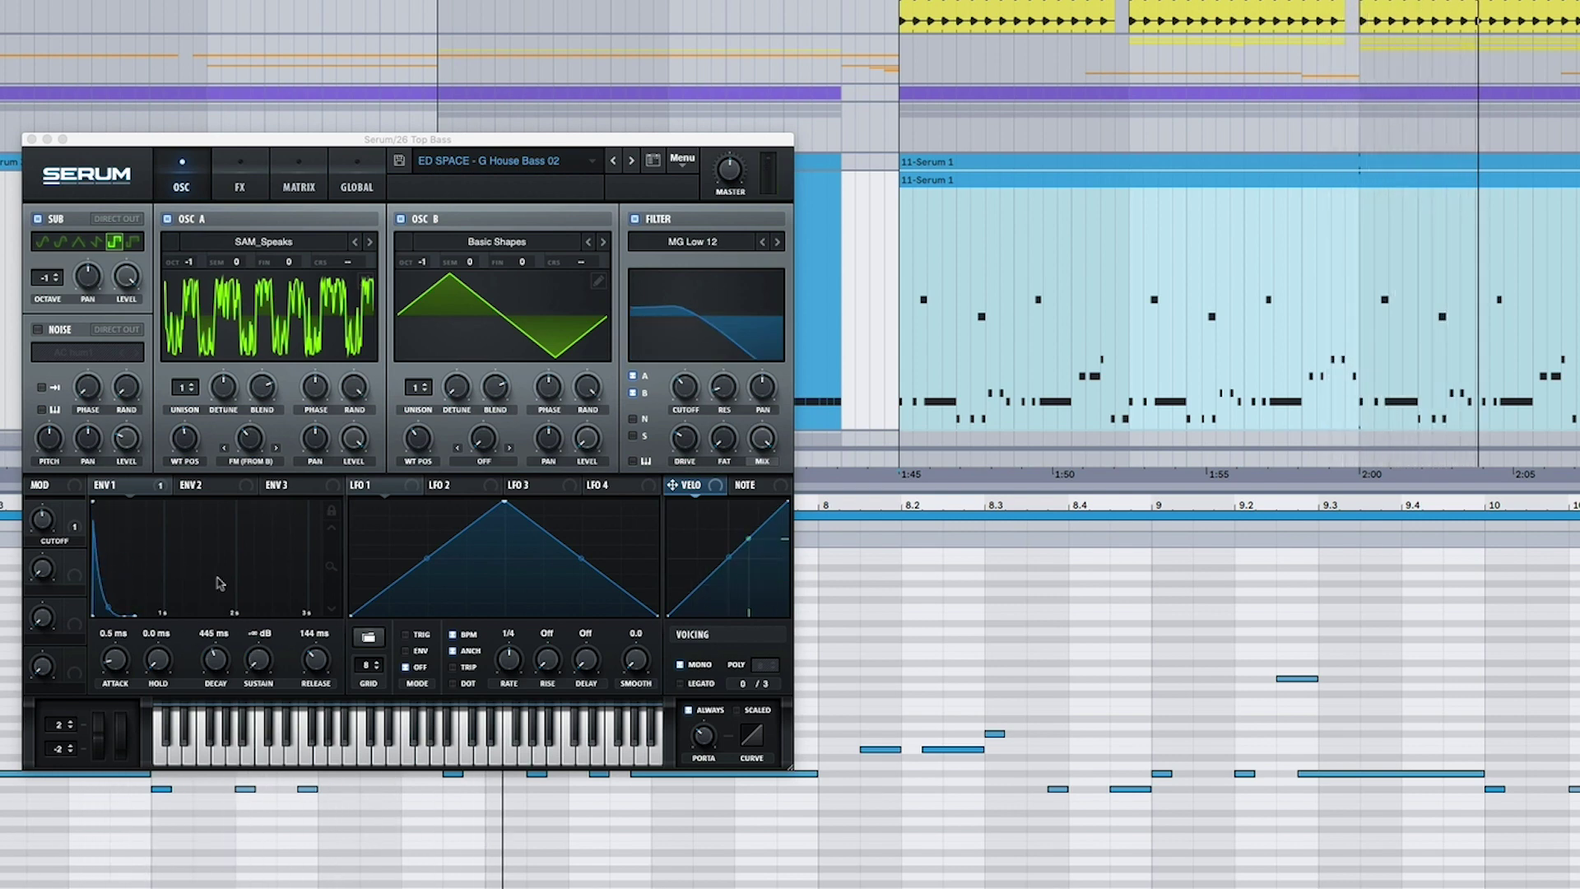
{"action": "mouse_move", "coordinate": [130, 613]}
{"action": "left_mouse_down"}
{"action": "mouse_move", "coordinate": [115, 475]}
{"action": "mouse_move", "coordinate": [124, 625]}
{"action": "left_mouse_up"}
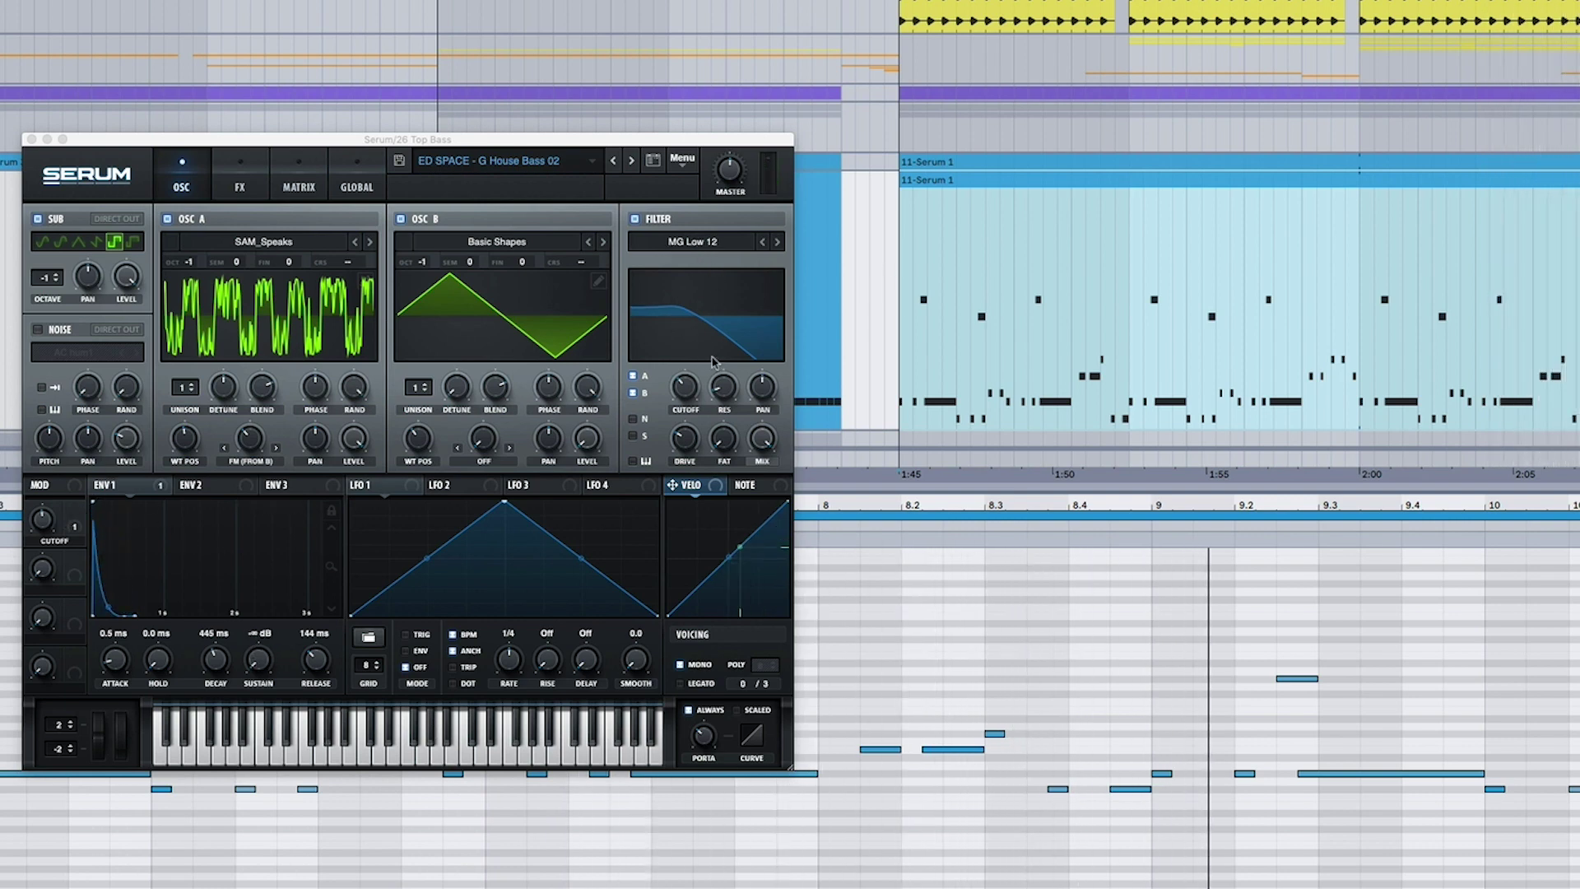
{"action": "left_click_drag", "start_coordinate": [124, 613], "coordinate": [125, 607]}
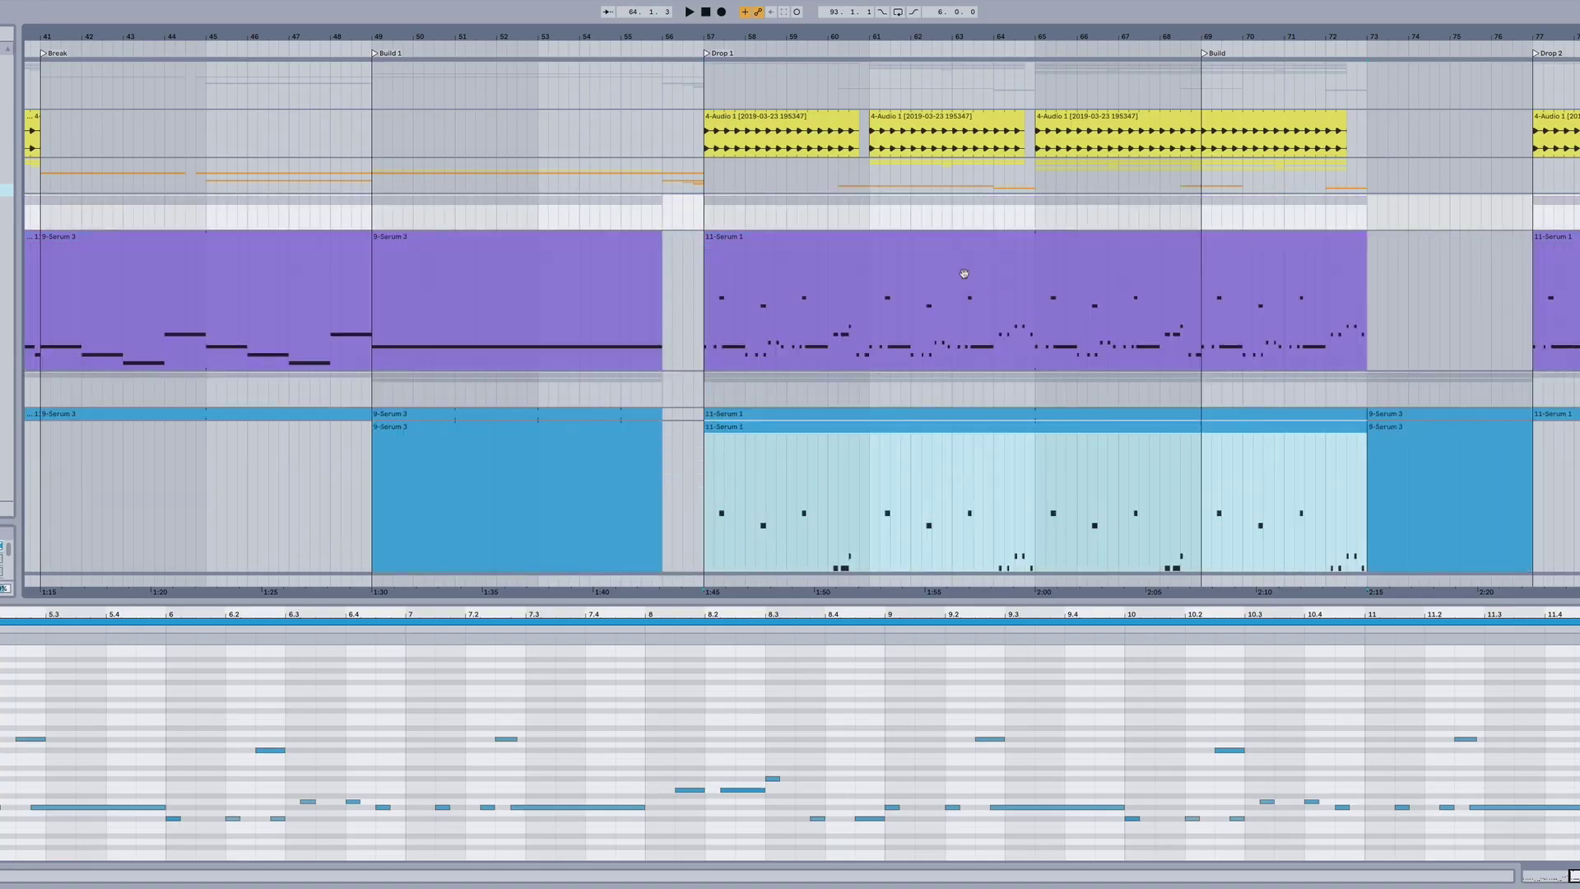
View the notes and Razor instrument of the purple bass clip in Drop 1, and hide the plug-in window
{"action": "left_click", "coordinate": [975, 280]}
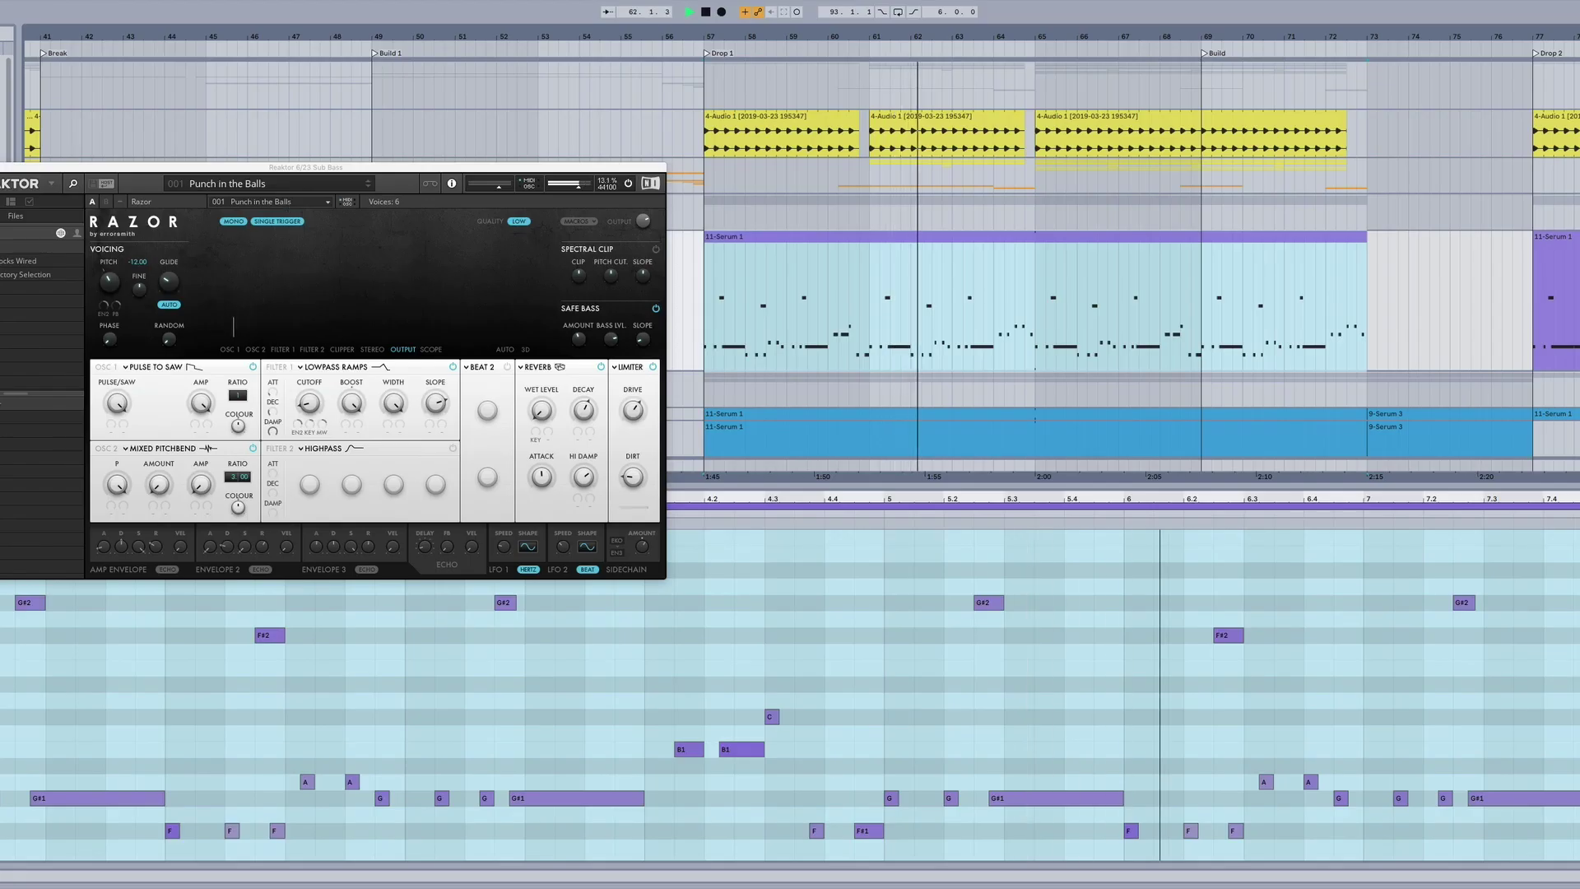
{"action": "key", "text": "super+alt+p"}
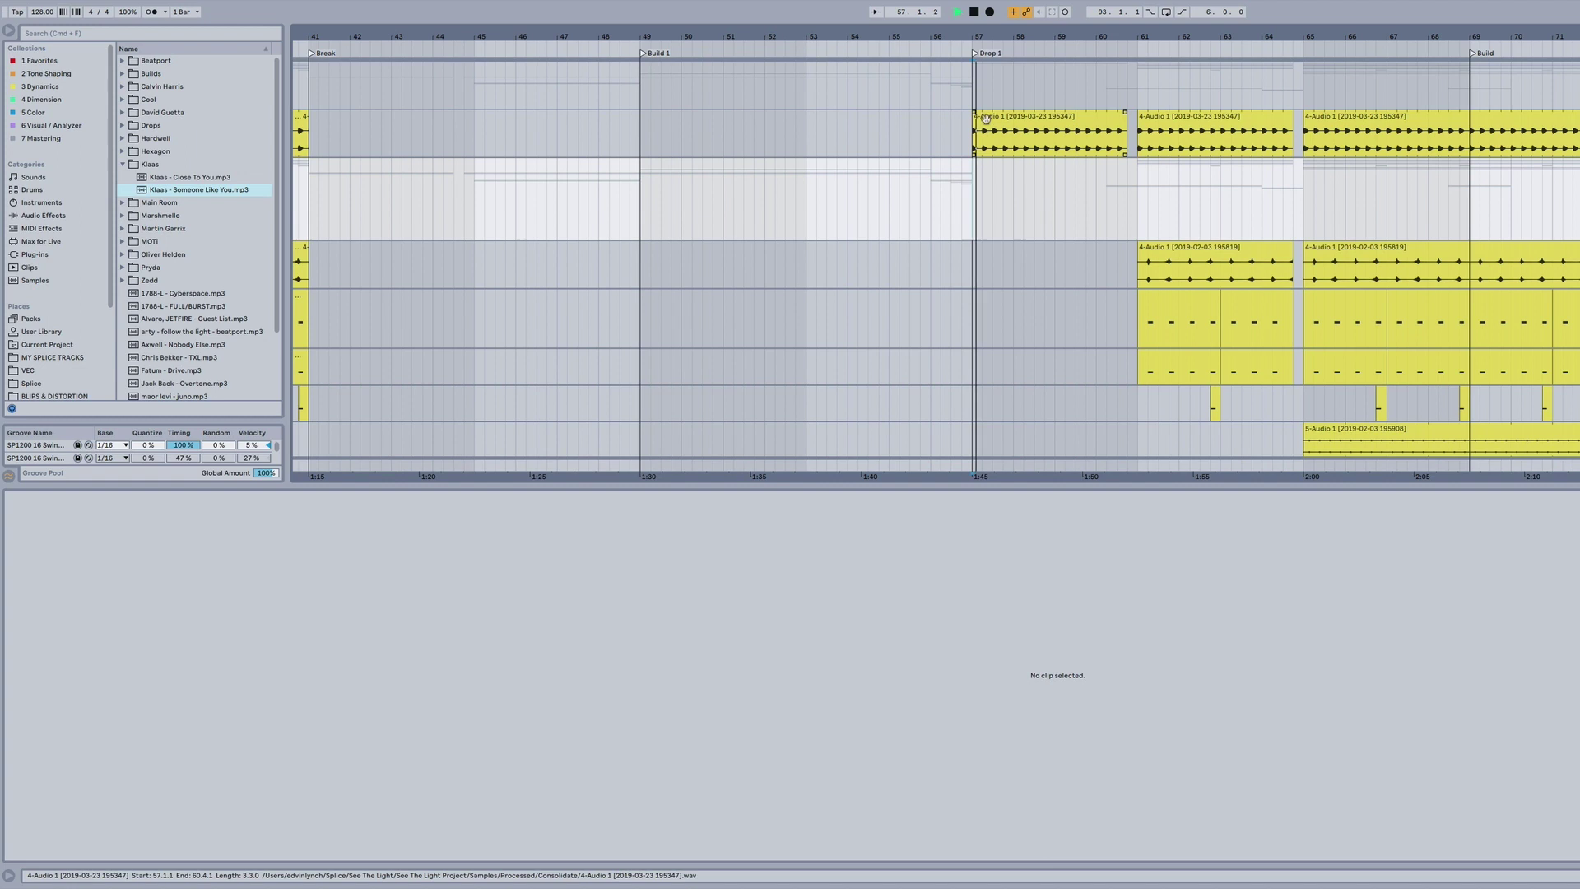
Audition the first kick audio clip of Drop 1 and enlarge its track to examine the waveform
{"action": "left_click", "coordinate": [983, 132]}
{"action": "key", "text": "space"}
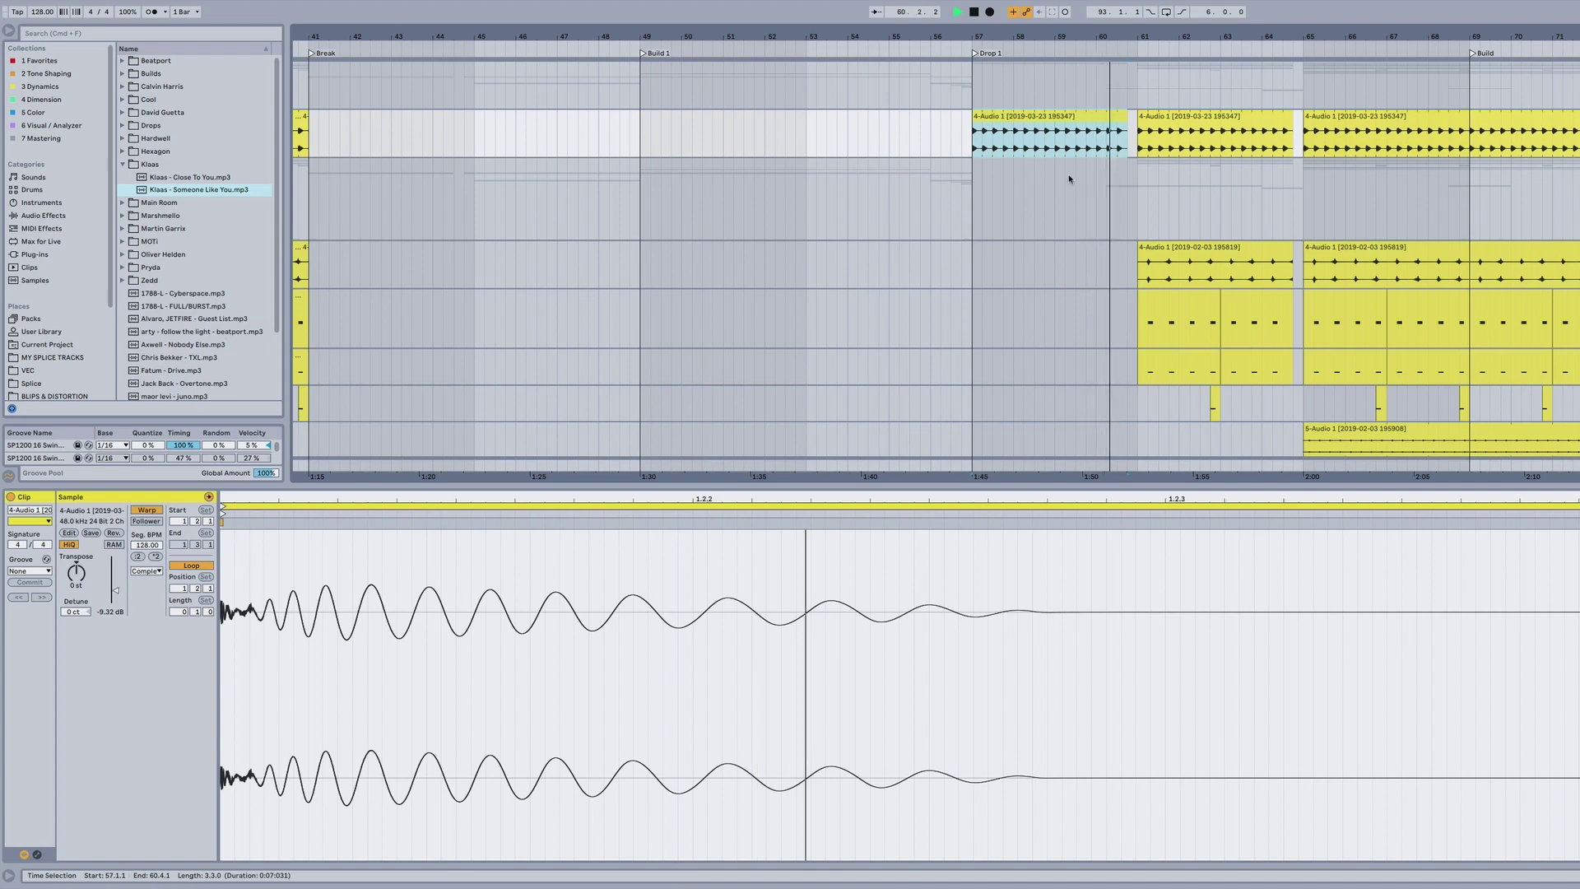
{"action": "key", "text": "space"}
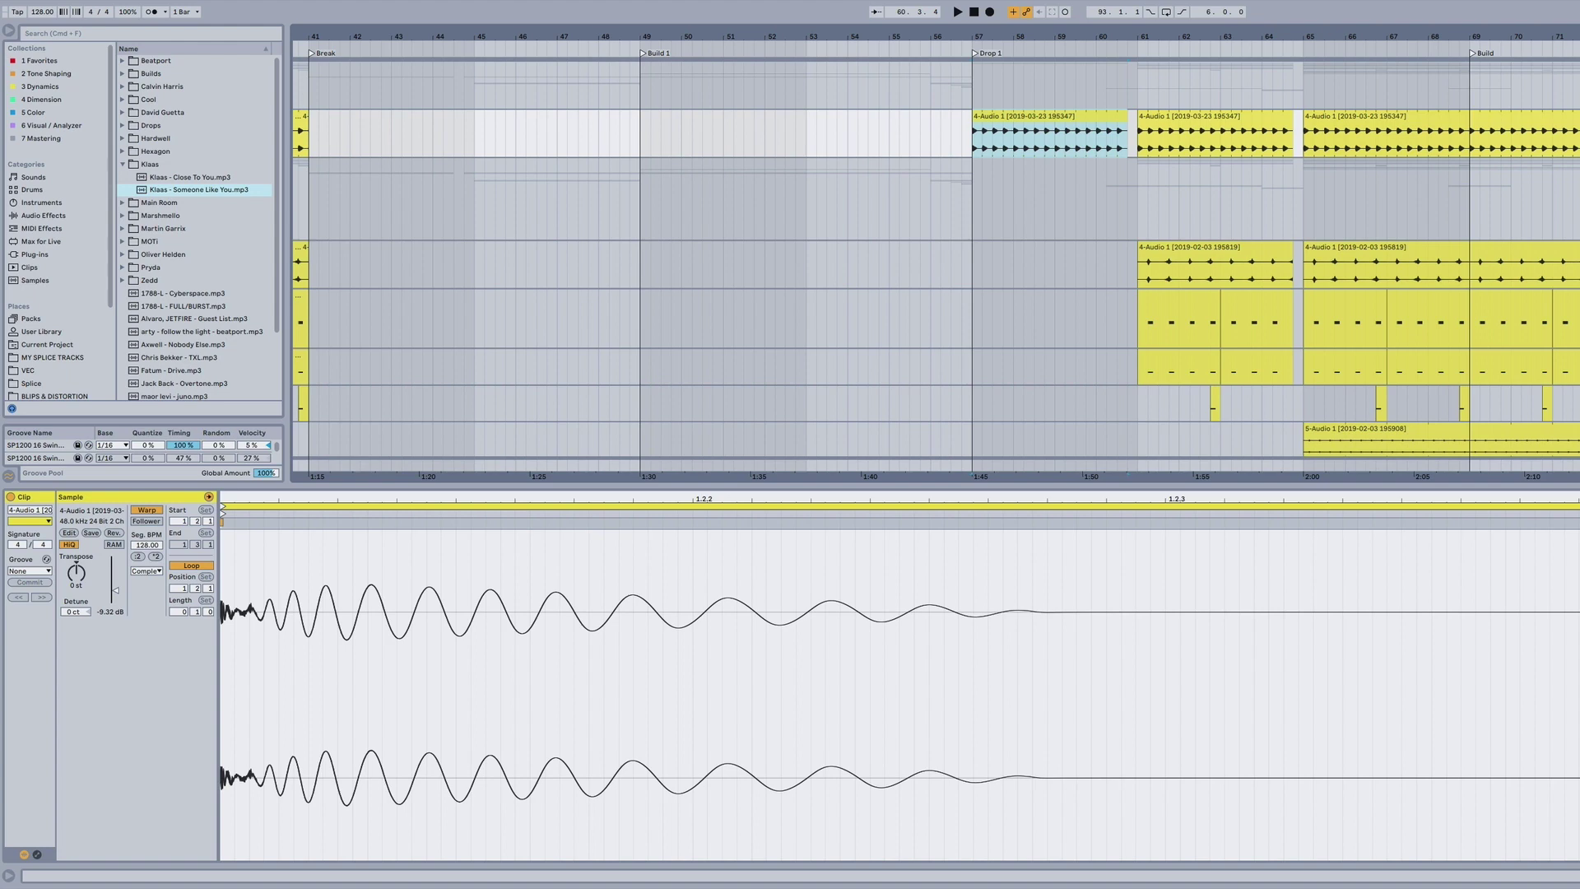
{"action": "key", "text": "h"}
{"action": "key", "text": "space"}
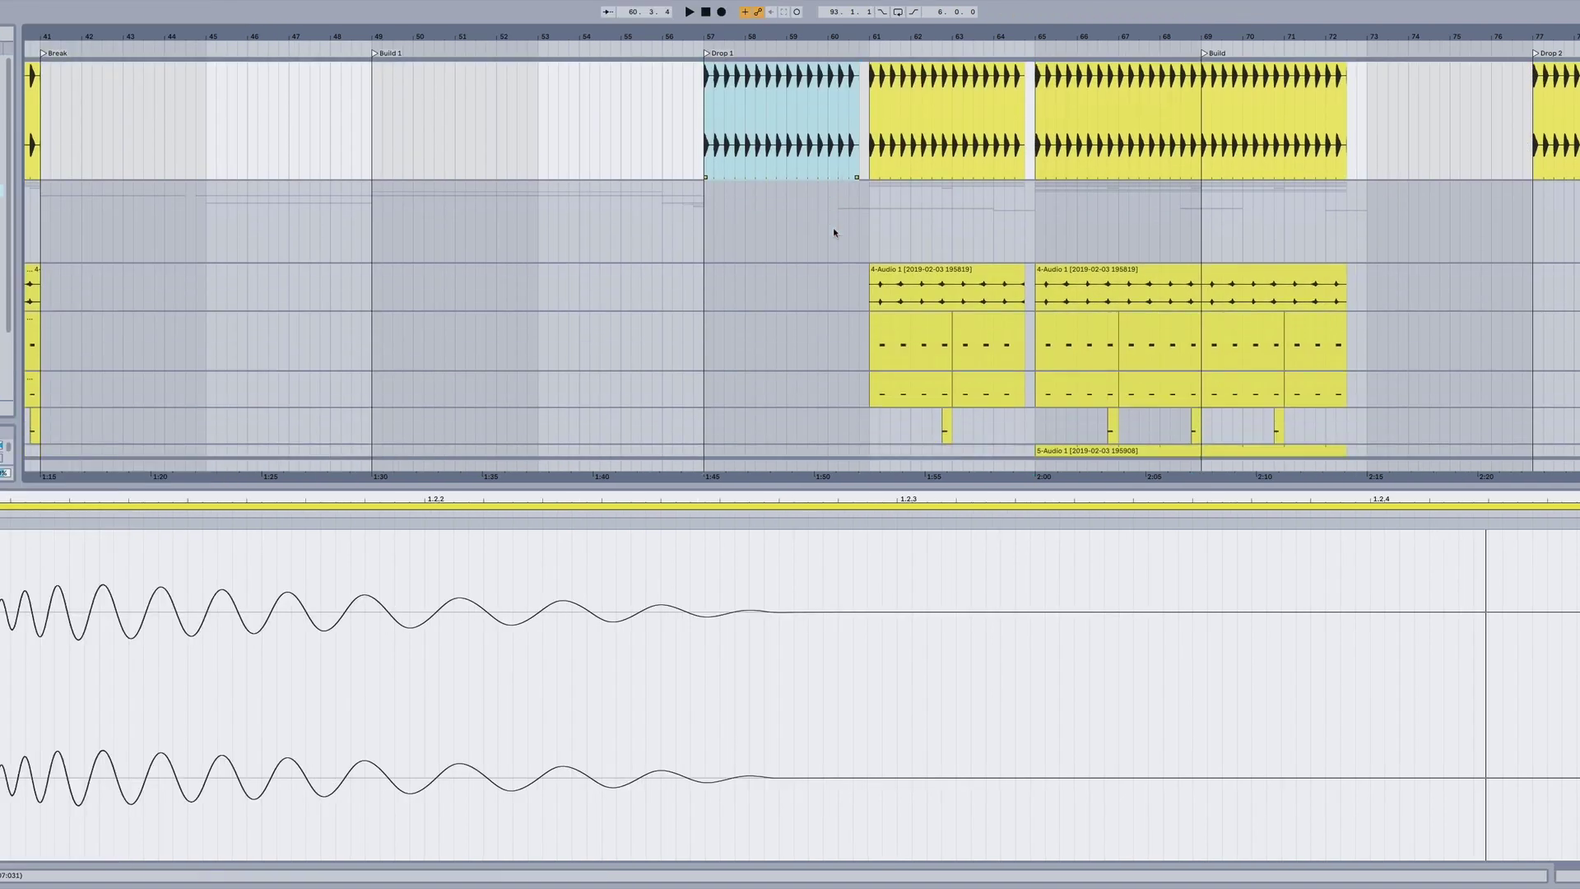
{"action": "scroll", "coordinate": [836, 229], "scroll_direction": "up", "scroll_amount": 2}
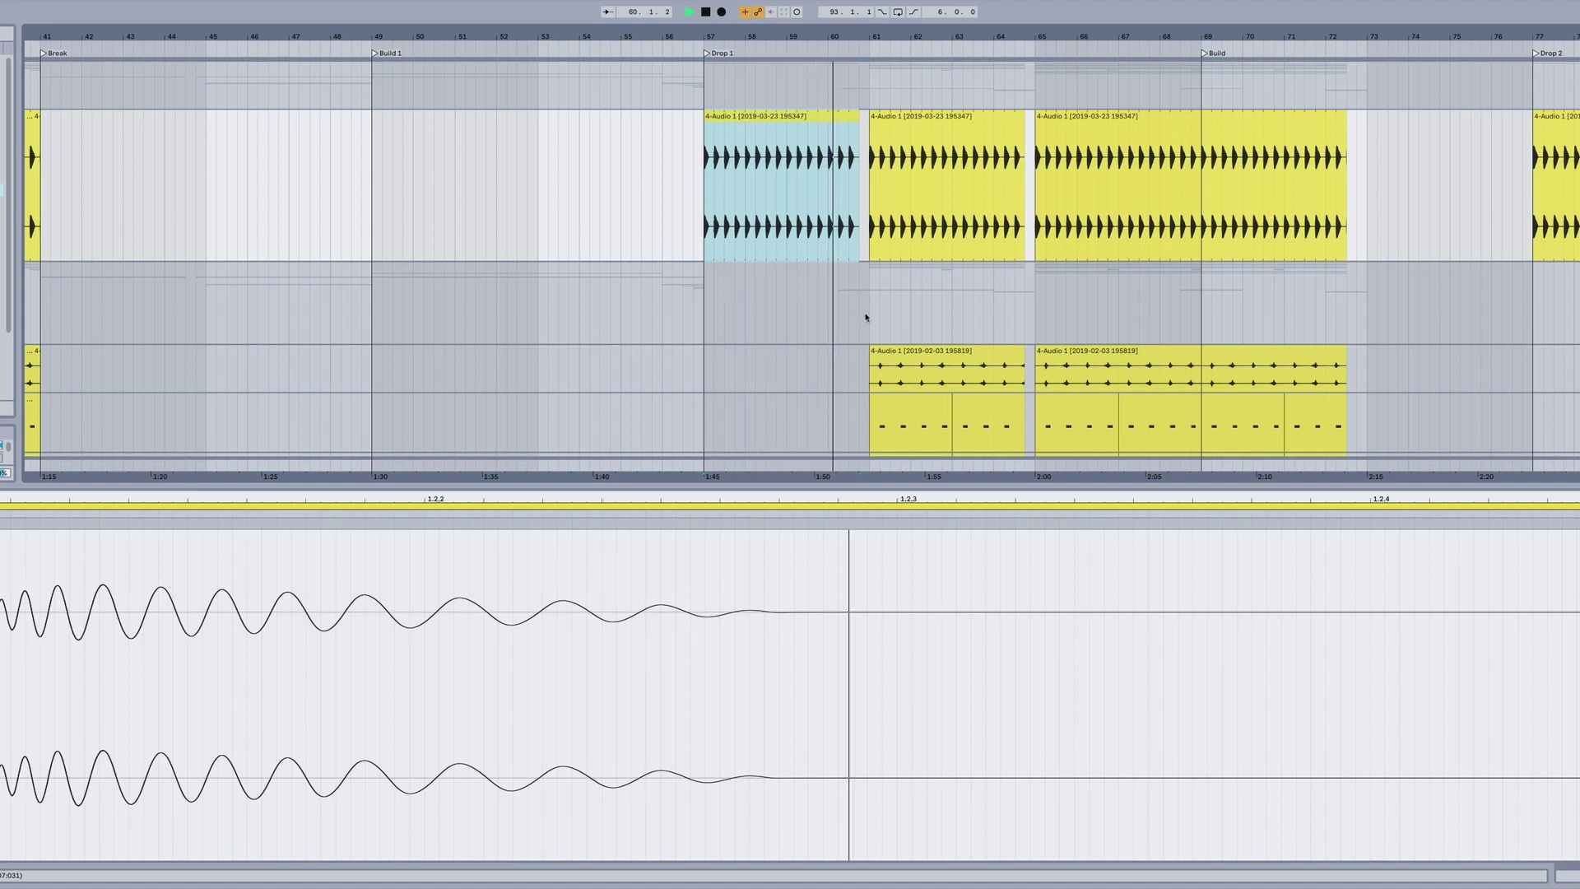
{"action": "key", "text": "space"}
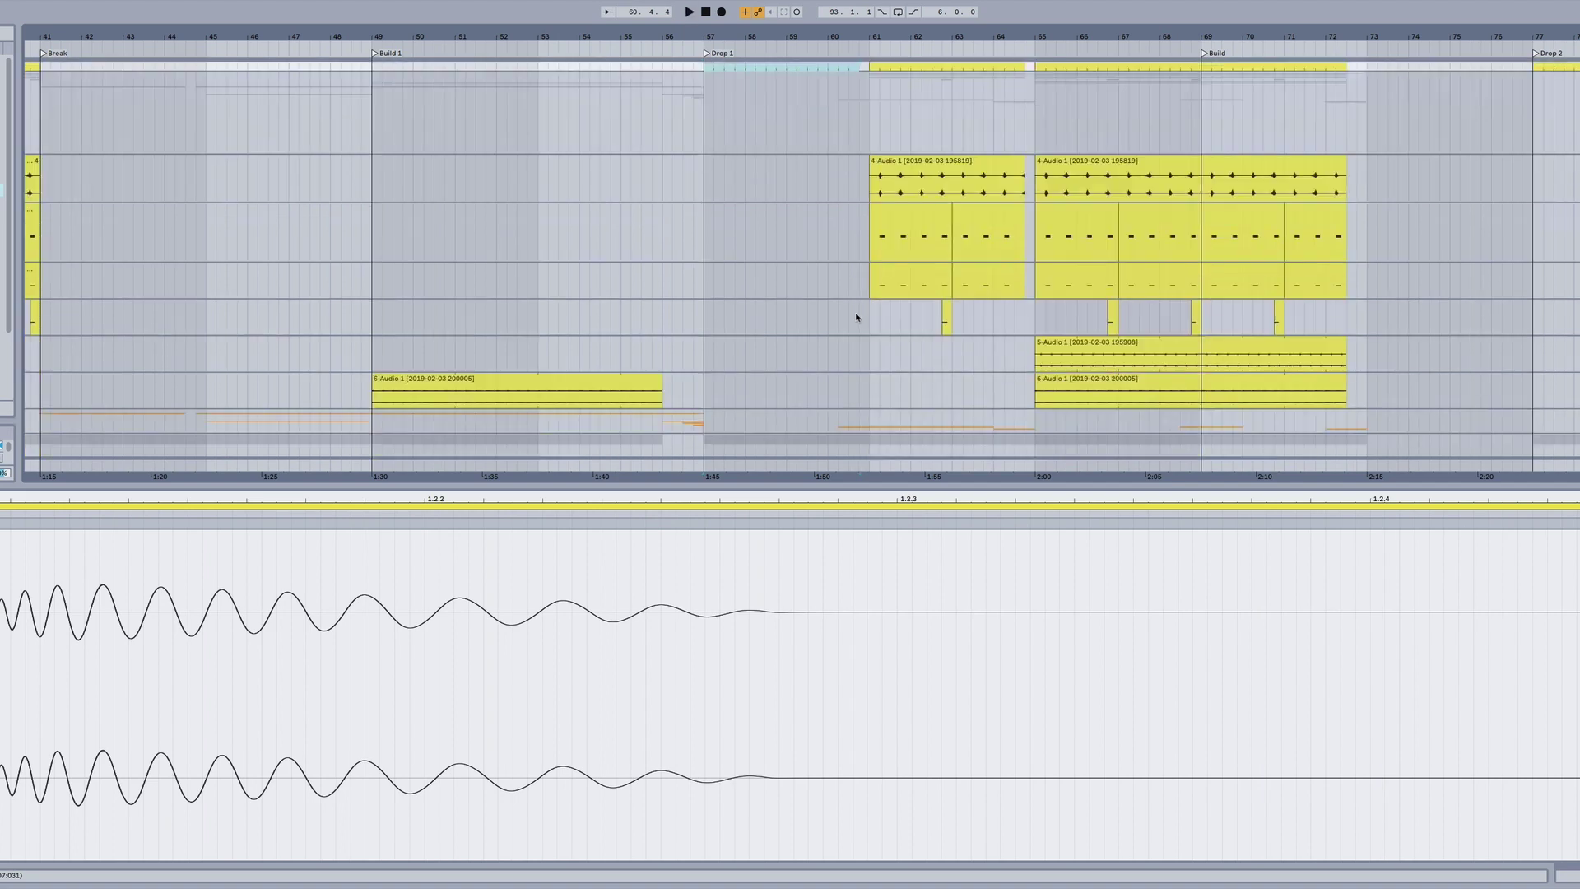
Play Drop 1 from bar 61 to audition the percussion layers beneath the kick
{"action": "scroll", "coordinate": [856, 313], "scroll_direction": "down", "scroll_amount": 9}
{"action": "left_click", "coordinate": [866, 374]}
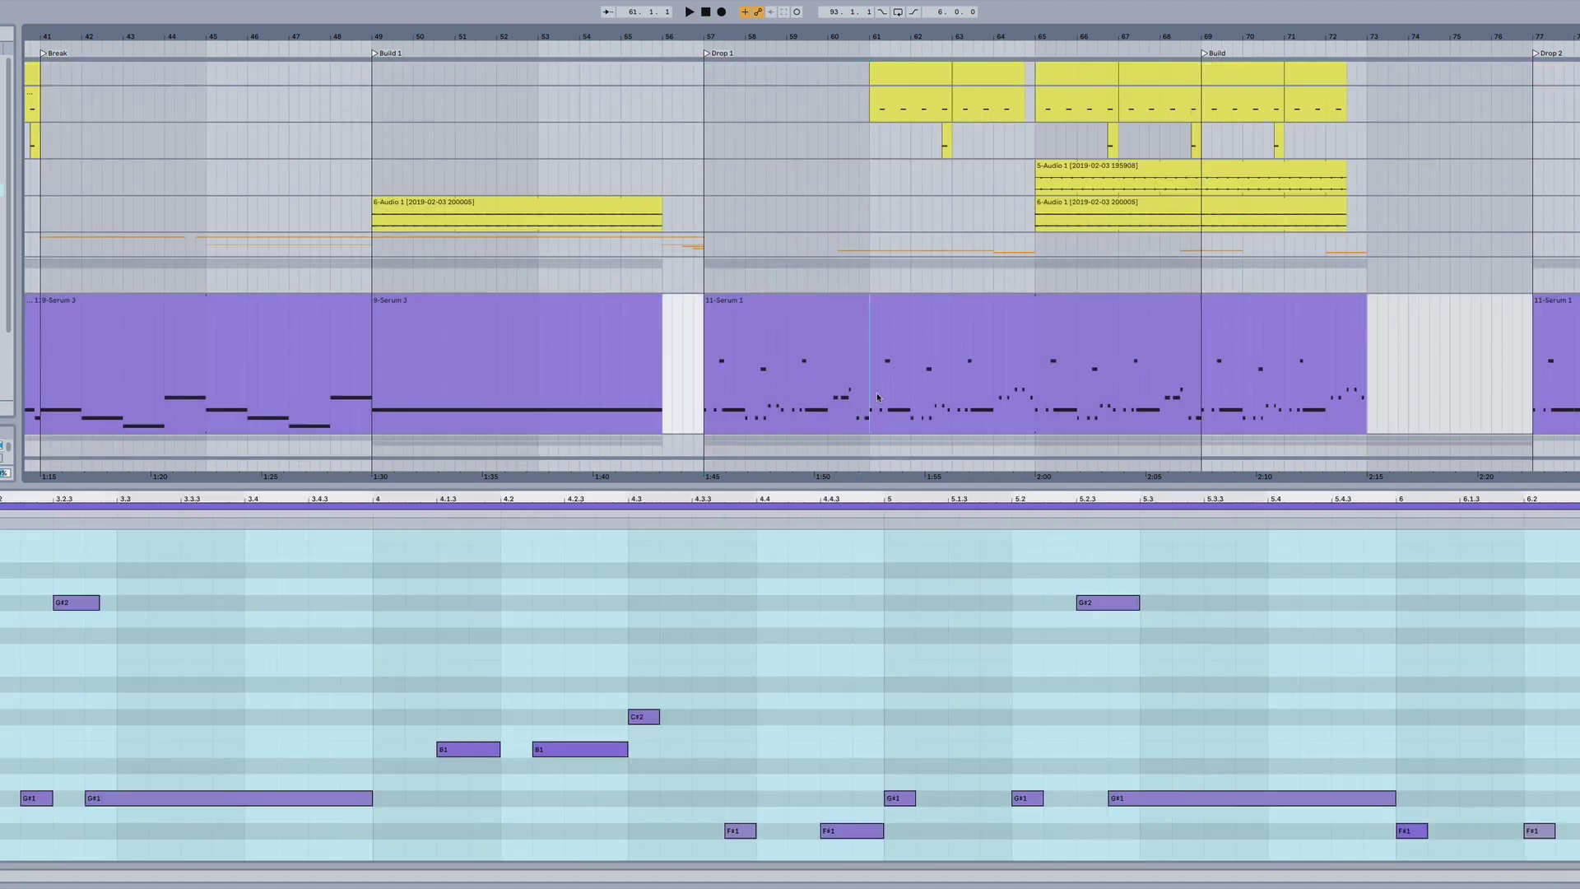
{"action": "scroll", "coordinate": [906, 377], "scroll_direction": "down", "scroll_amount": 5}
{"action": "scroll", "coordinate": [922, 379], "scroll_direction": "down", "scroll_amount": 6}
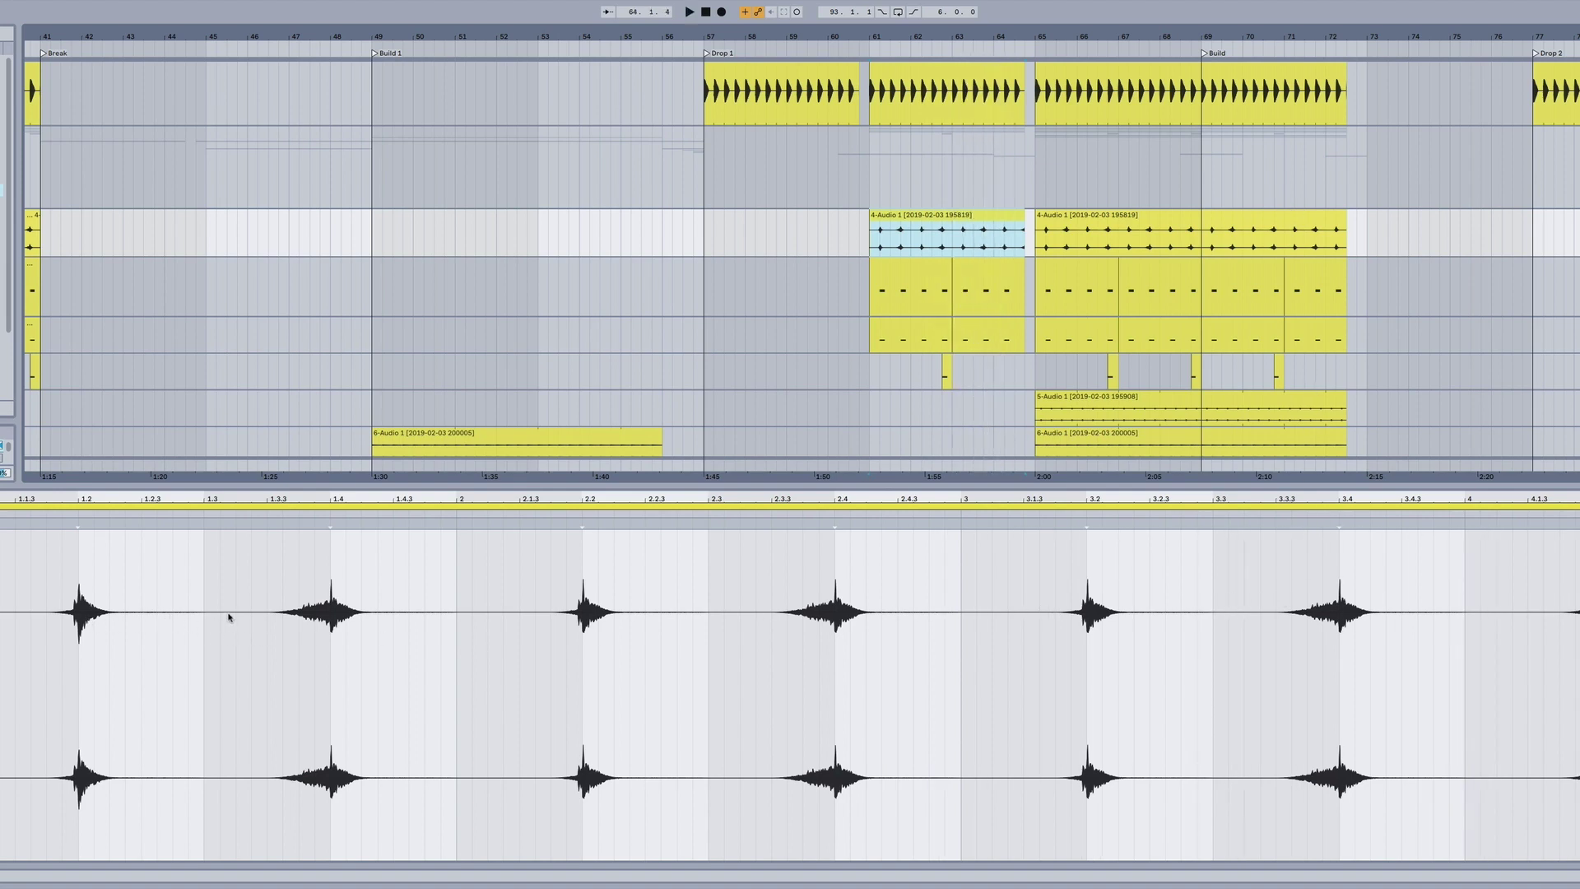
{"action": "key", "text": "space"}
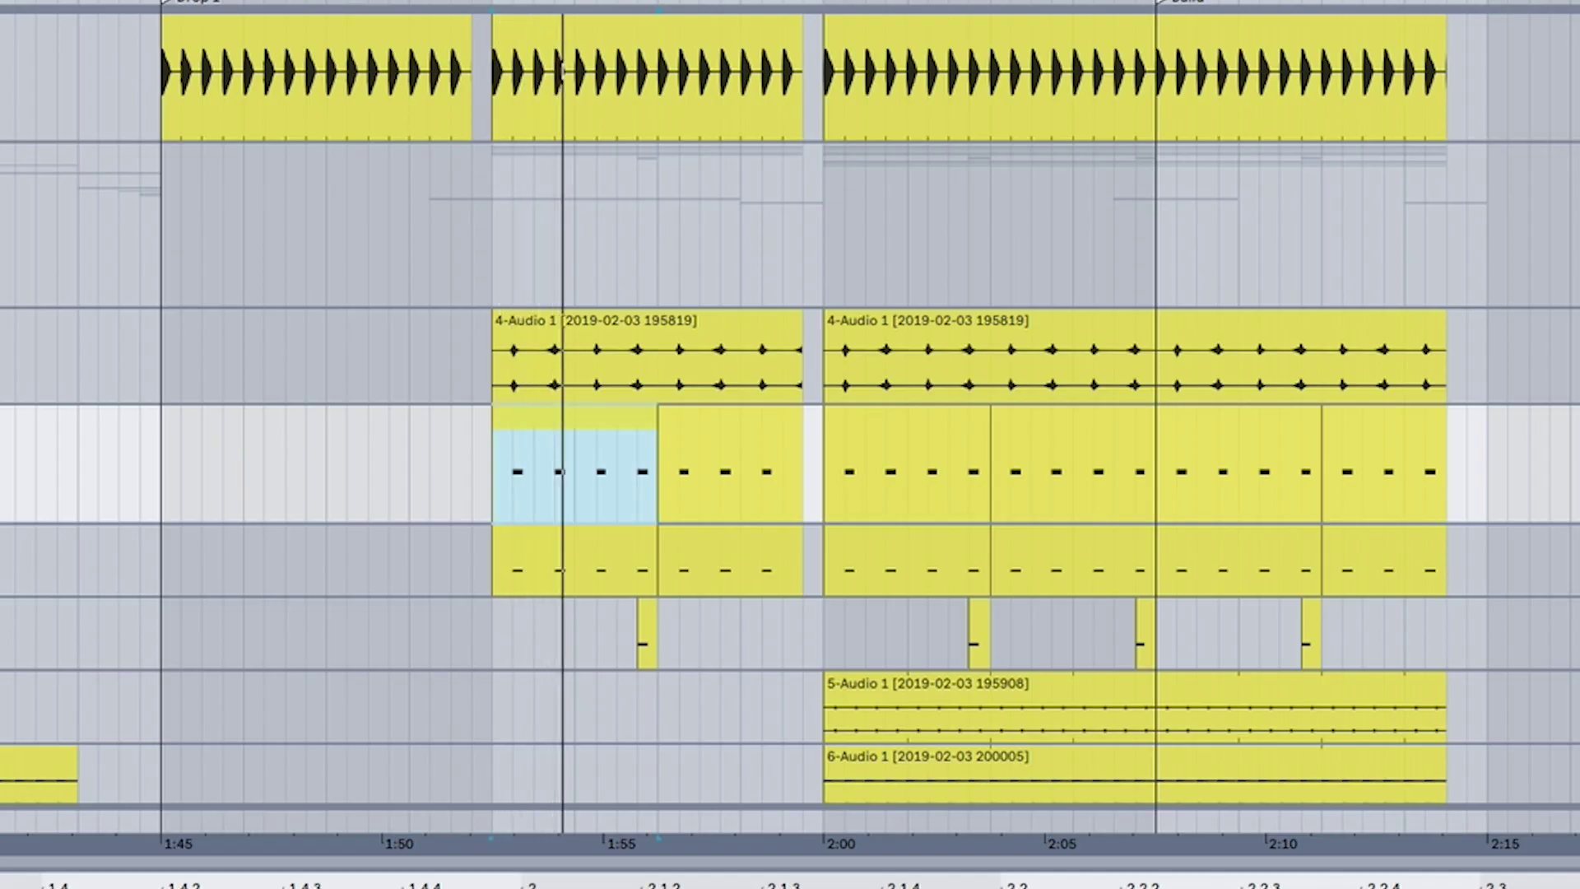
Stop playback to inspect the Simple Delay, and audition the first clip of the lower percussion MIDI track in Drop 1
{"action": "key", "text": "space"}
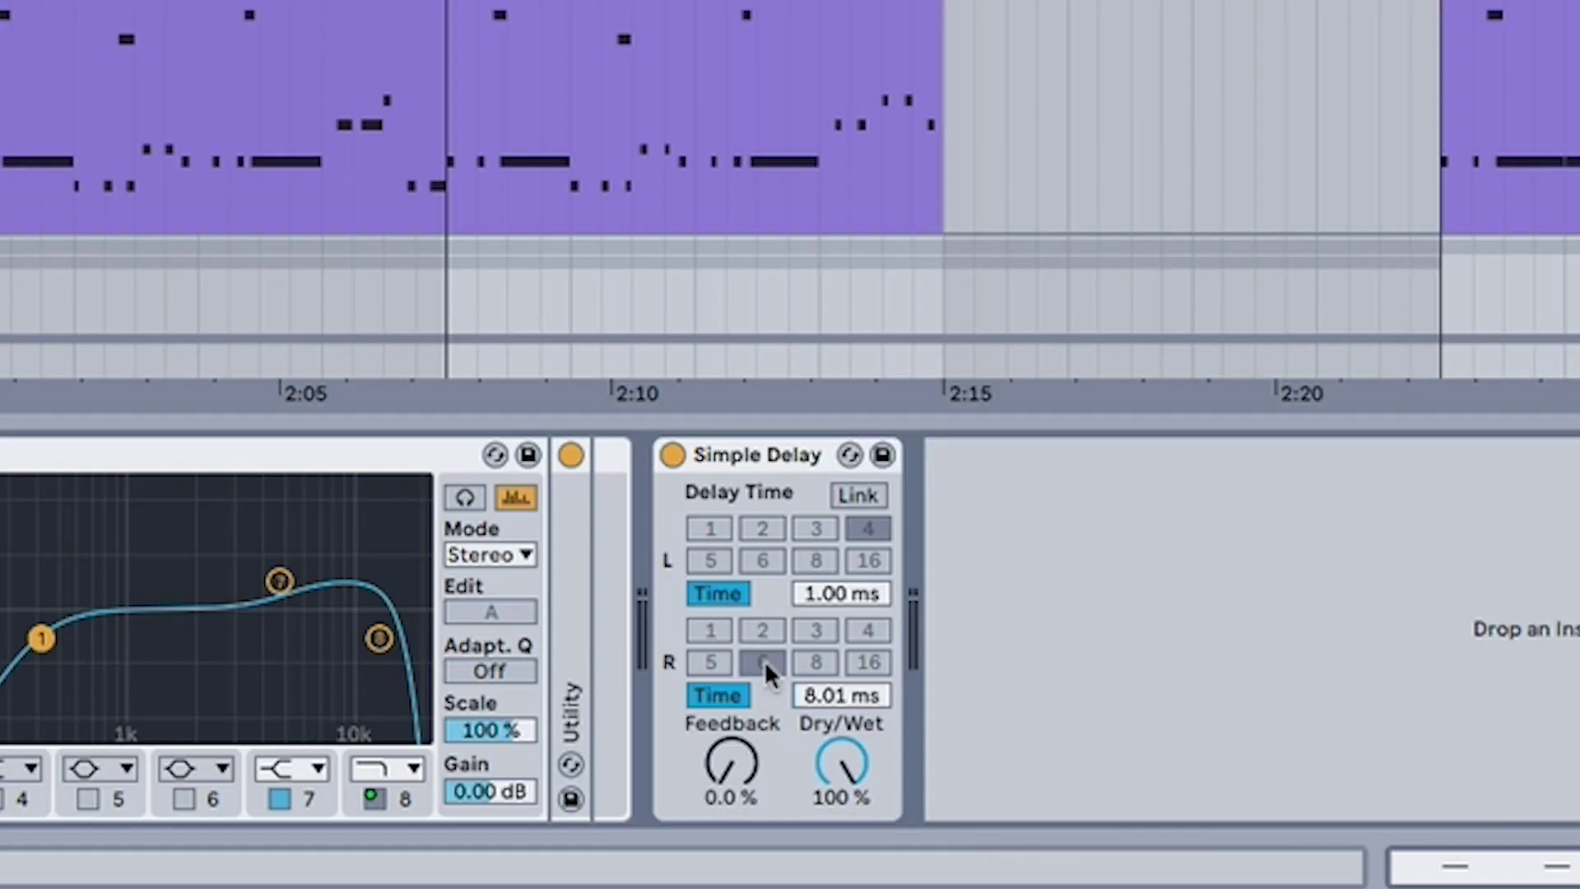
{"action": "left_click", "coordinate": [751, 468]}
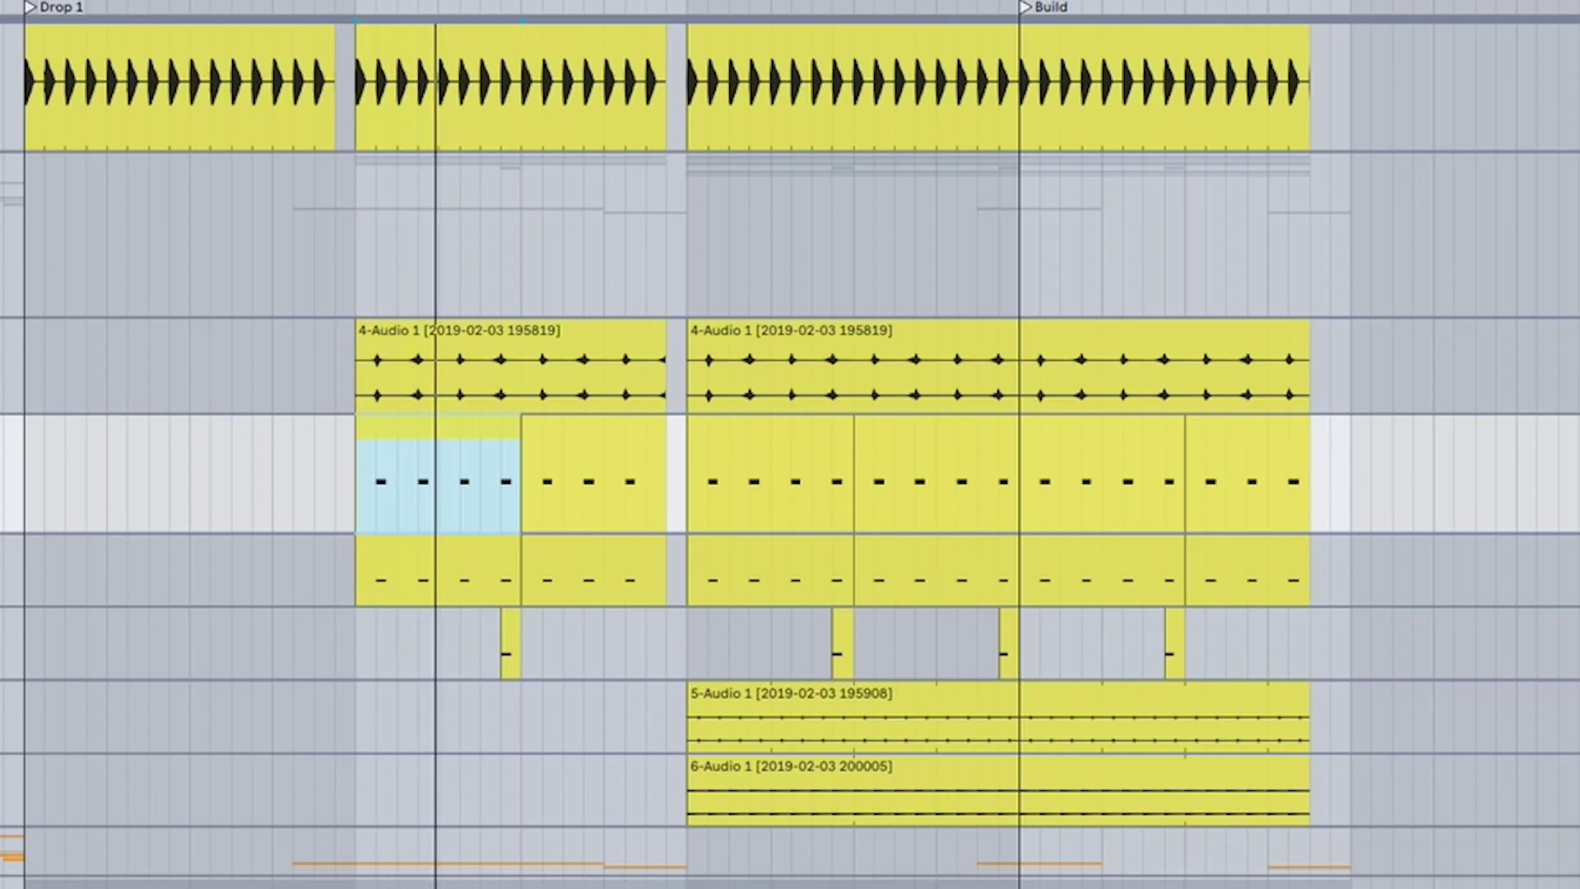
{"action": "left_click", "coordinate": [165, 571]}
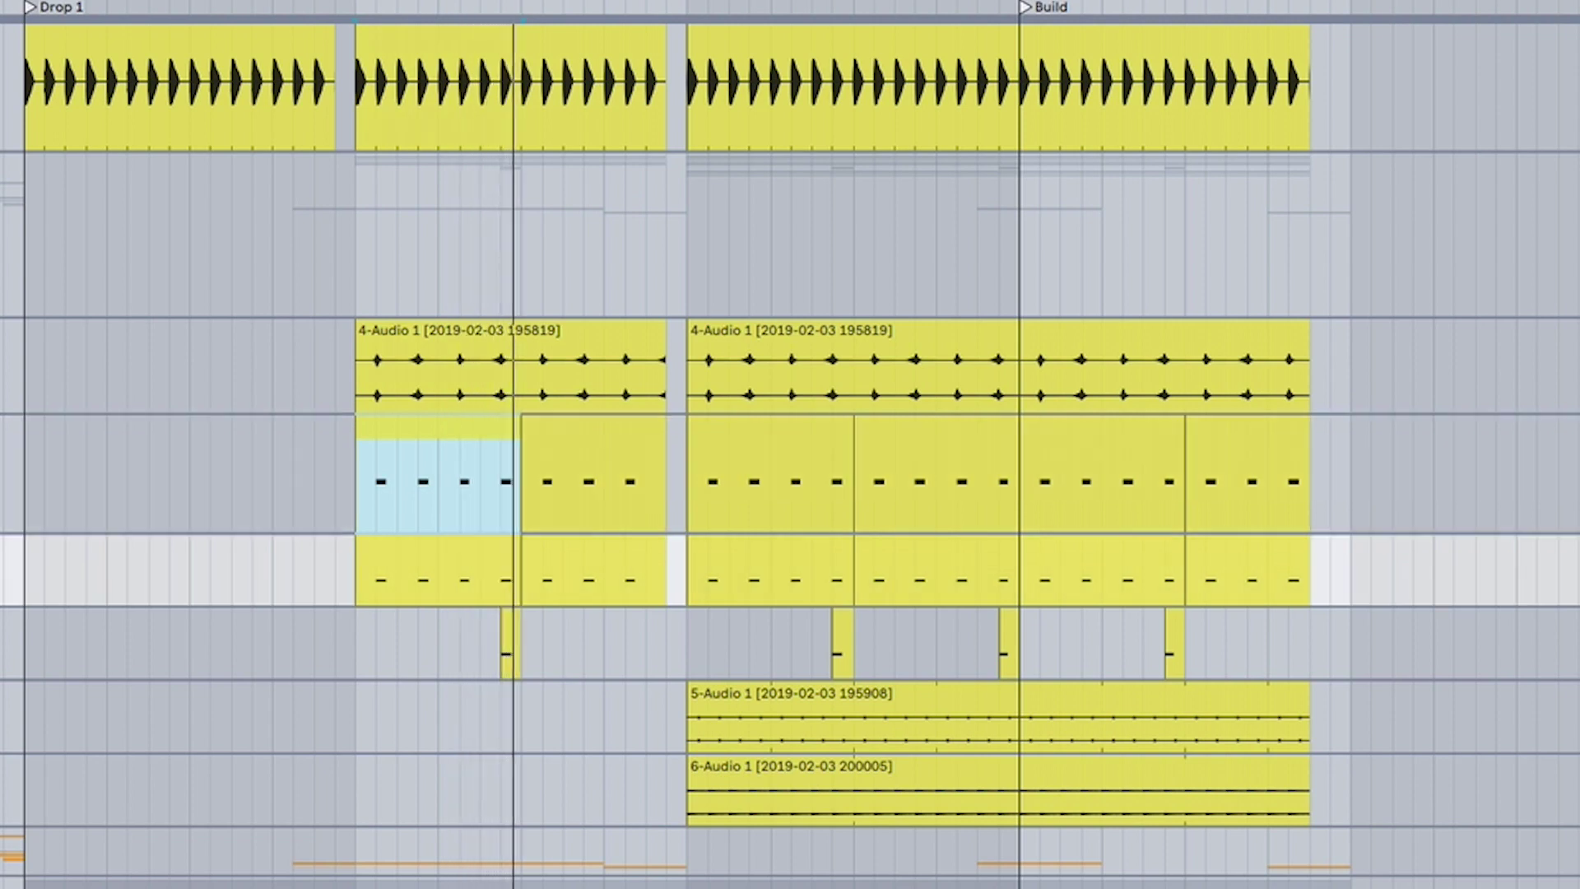
{"action": "key", "text": "space"}
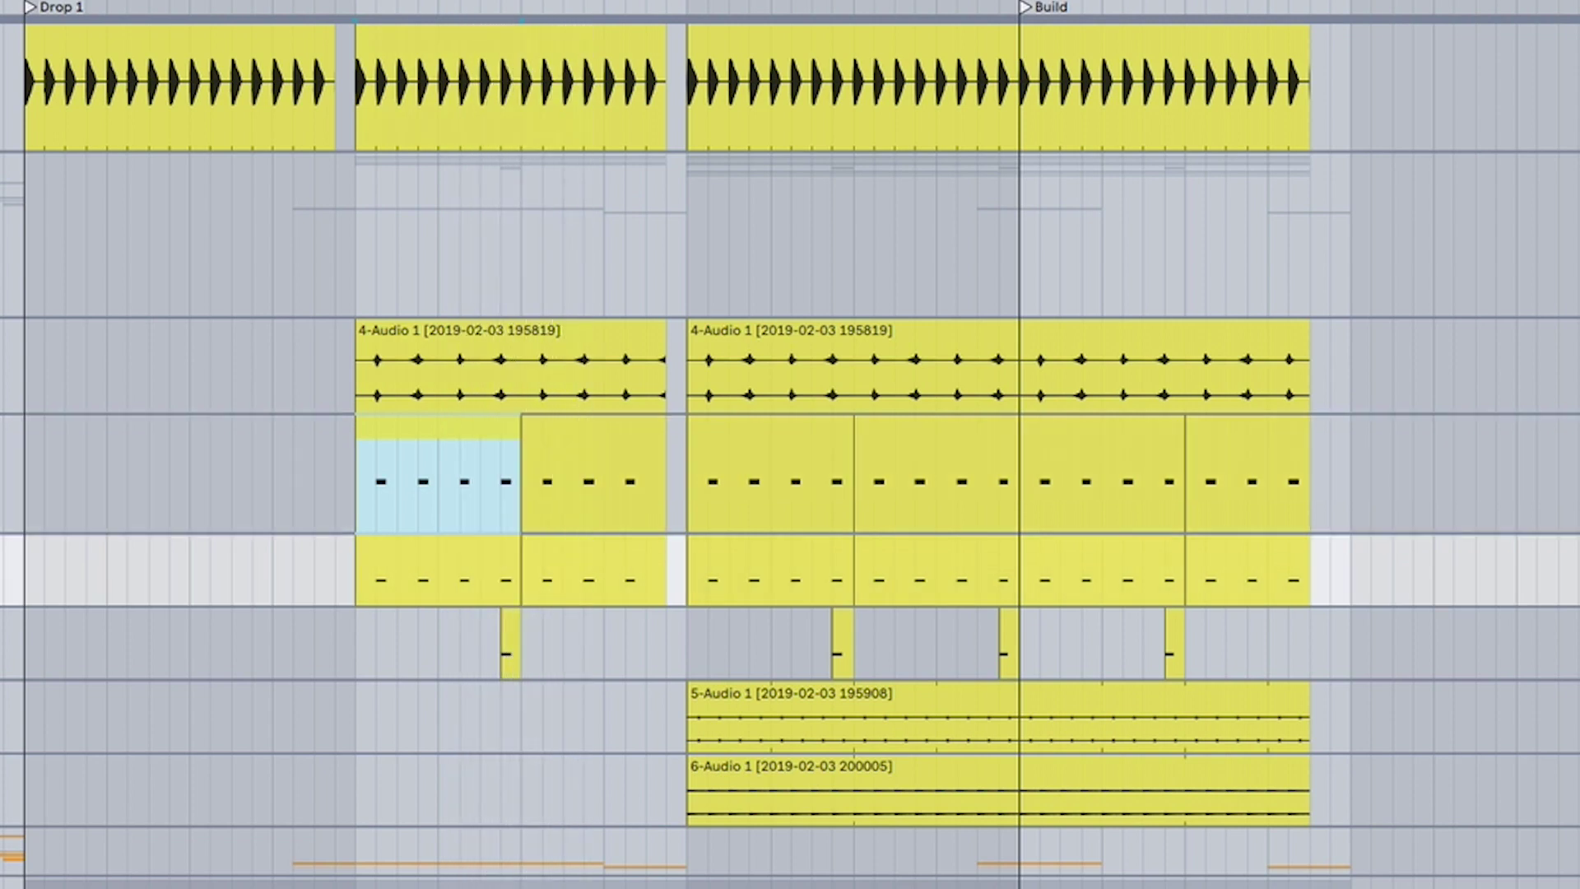
{"action": "left_click", "coordinate": [419, 552]}
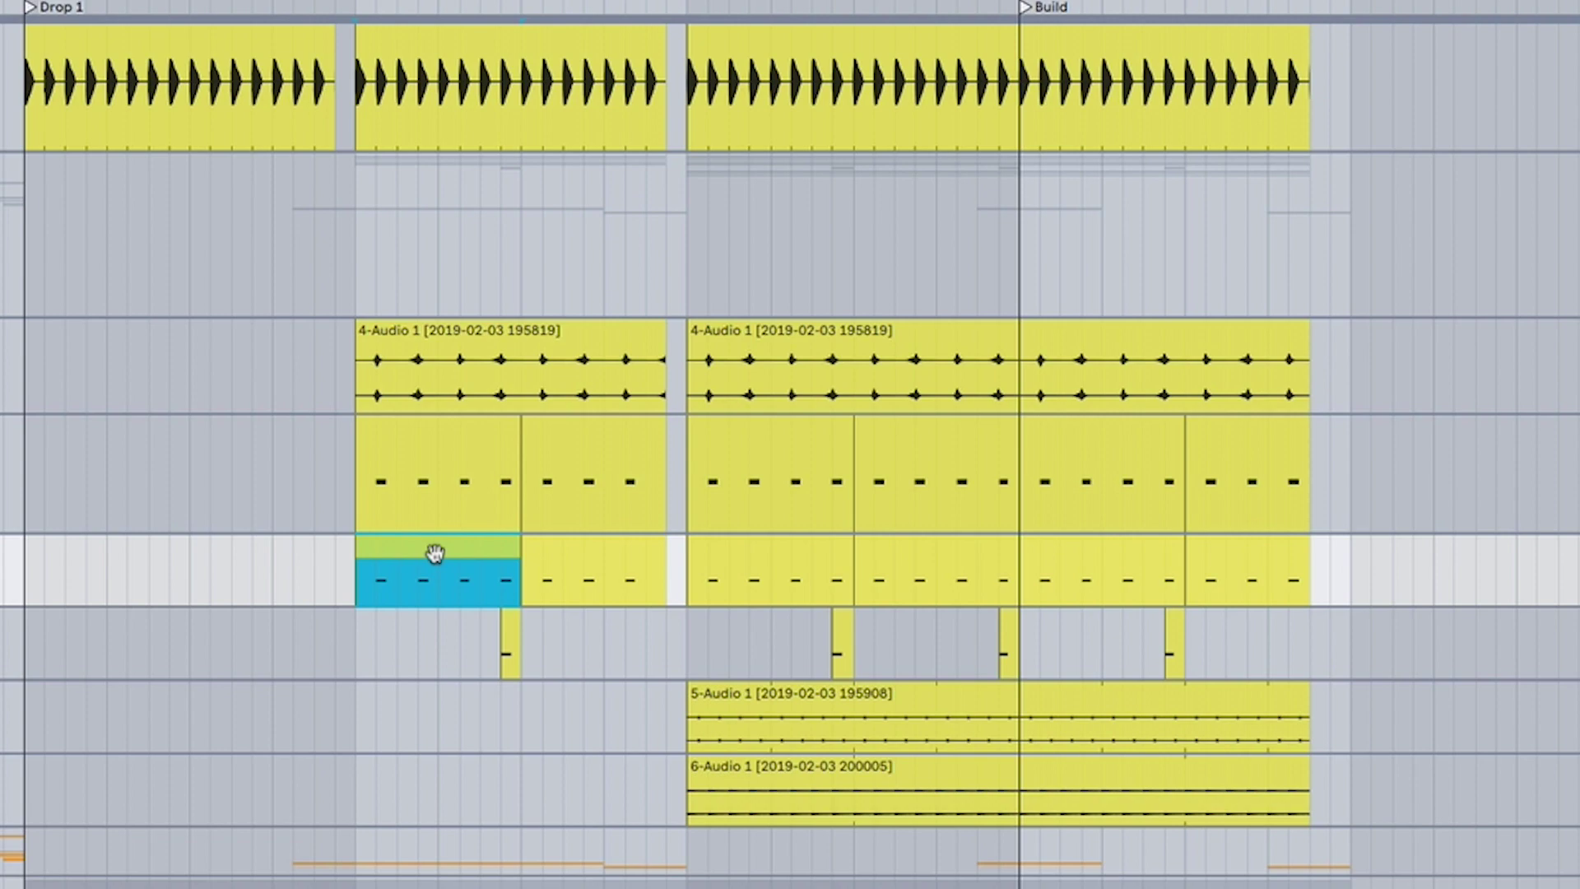
{"action": "key", "text": "space"}
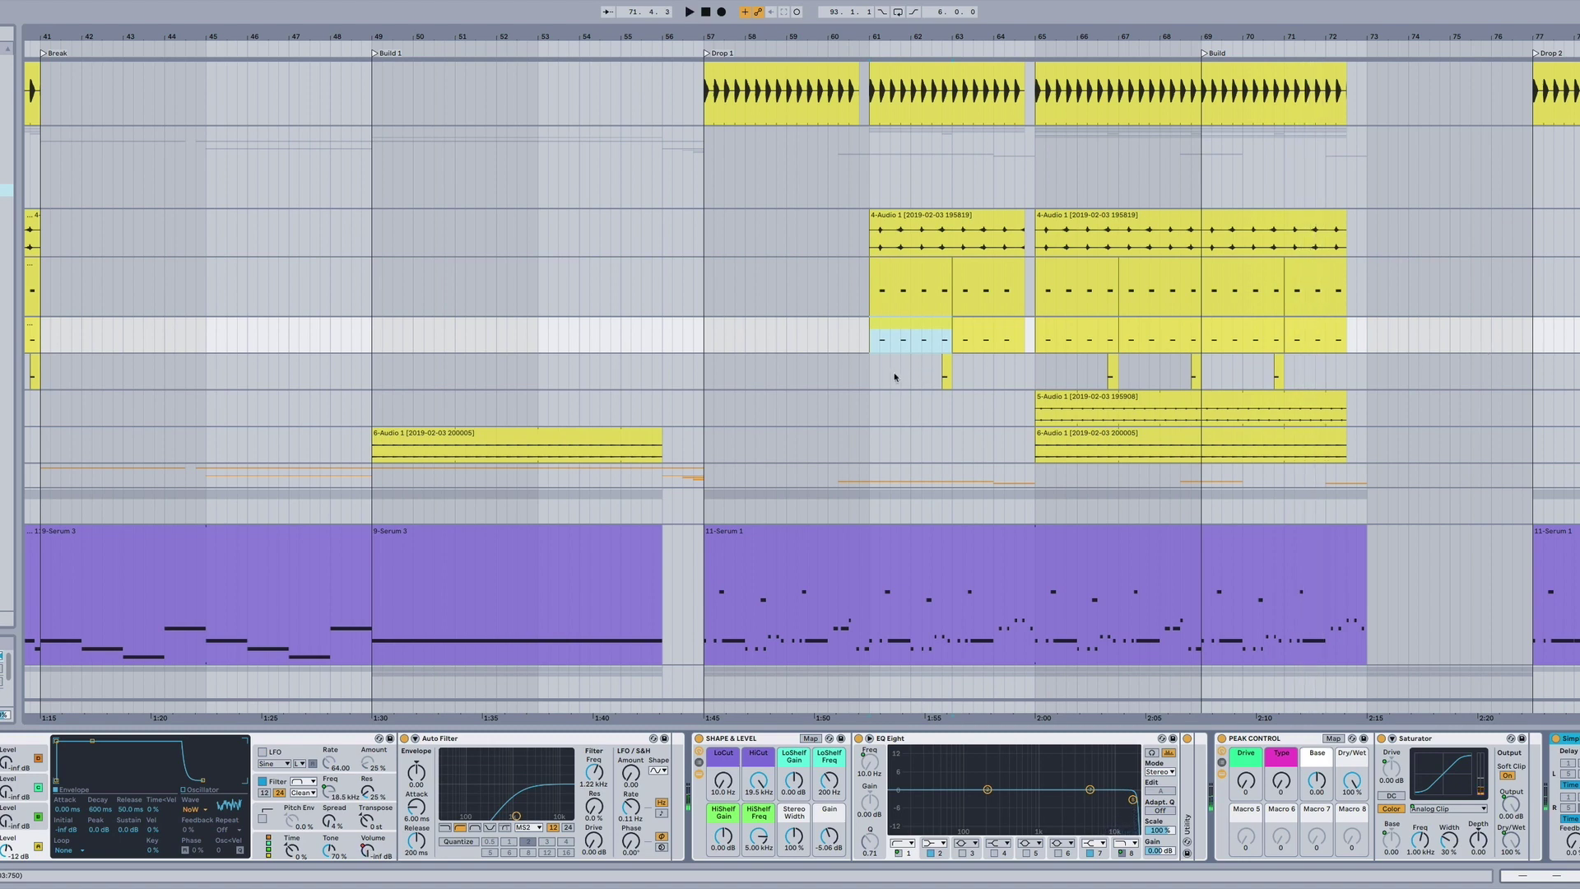
Audition the short percussion clip just before bar 63 on the track below, and select that clip
{"action": "left_click", "coordinate": [915, 369]}
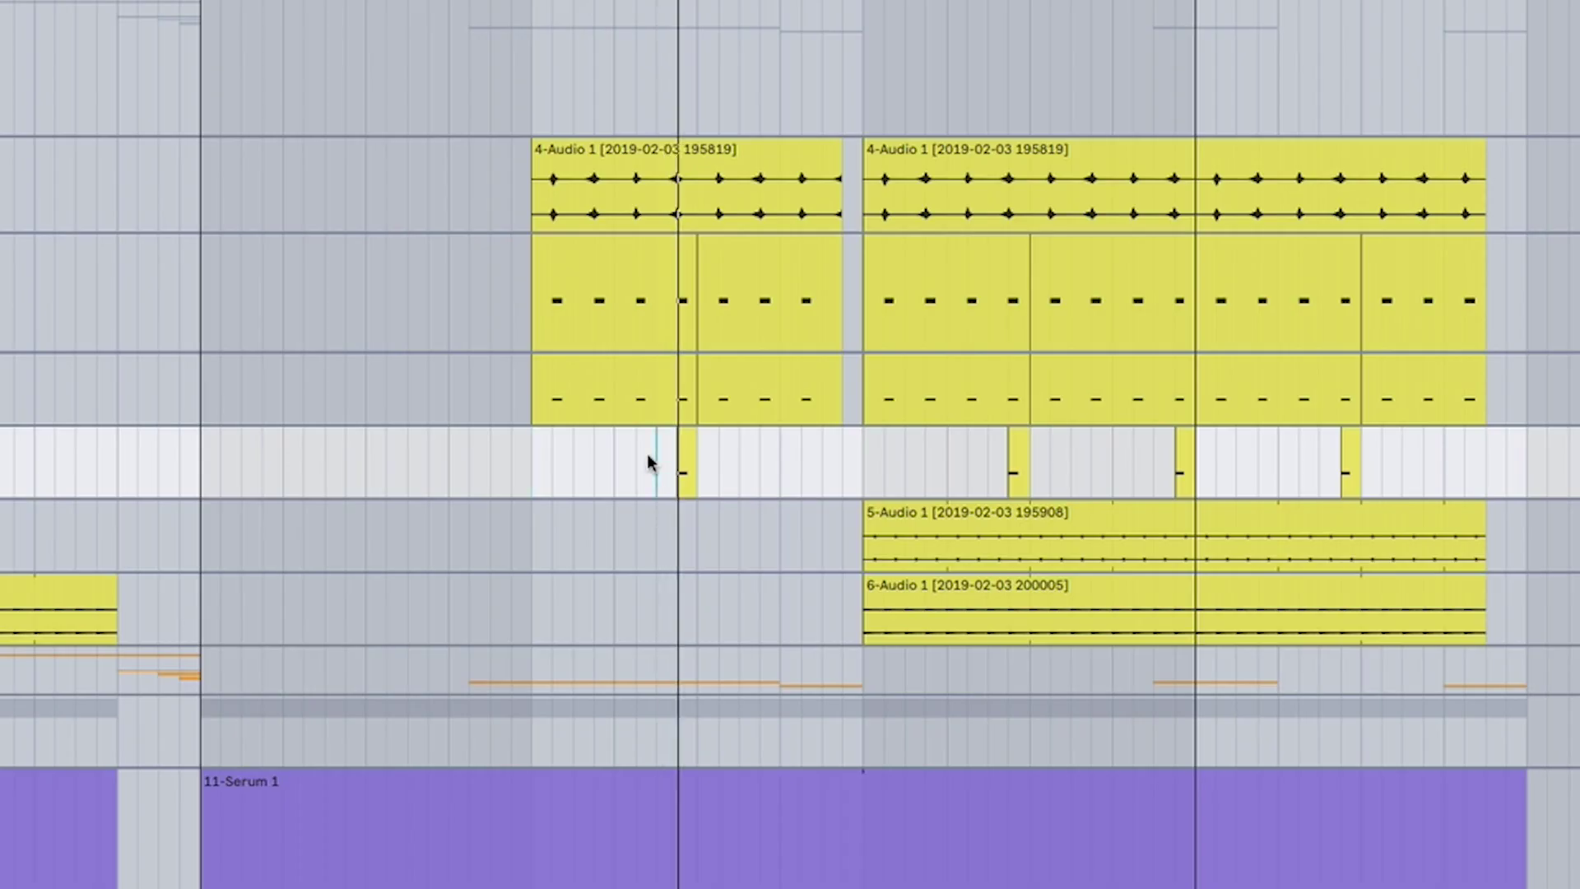
{"action": "key", "text": "space"}
{"action": "left_click", "coordinate": [717, 454], "text": "shift"}
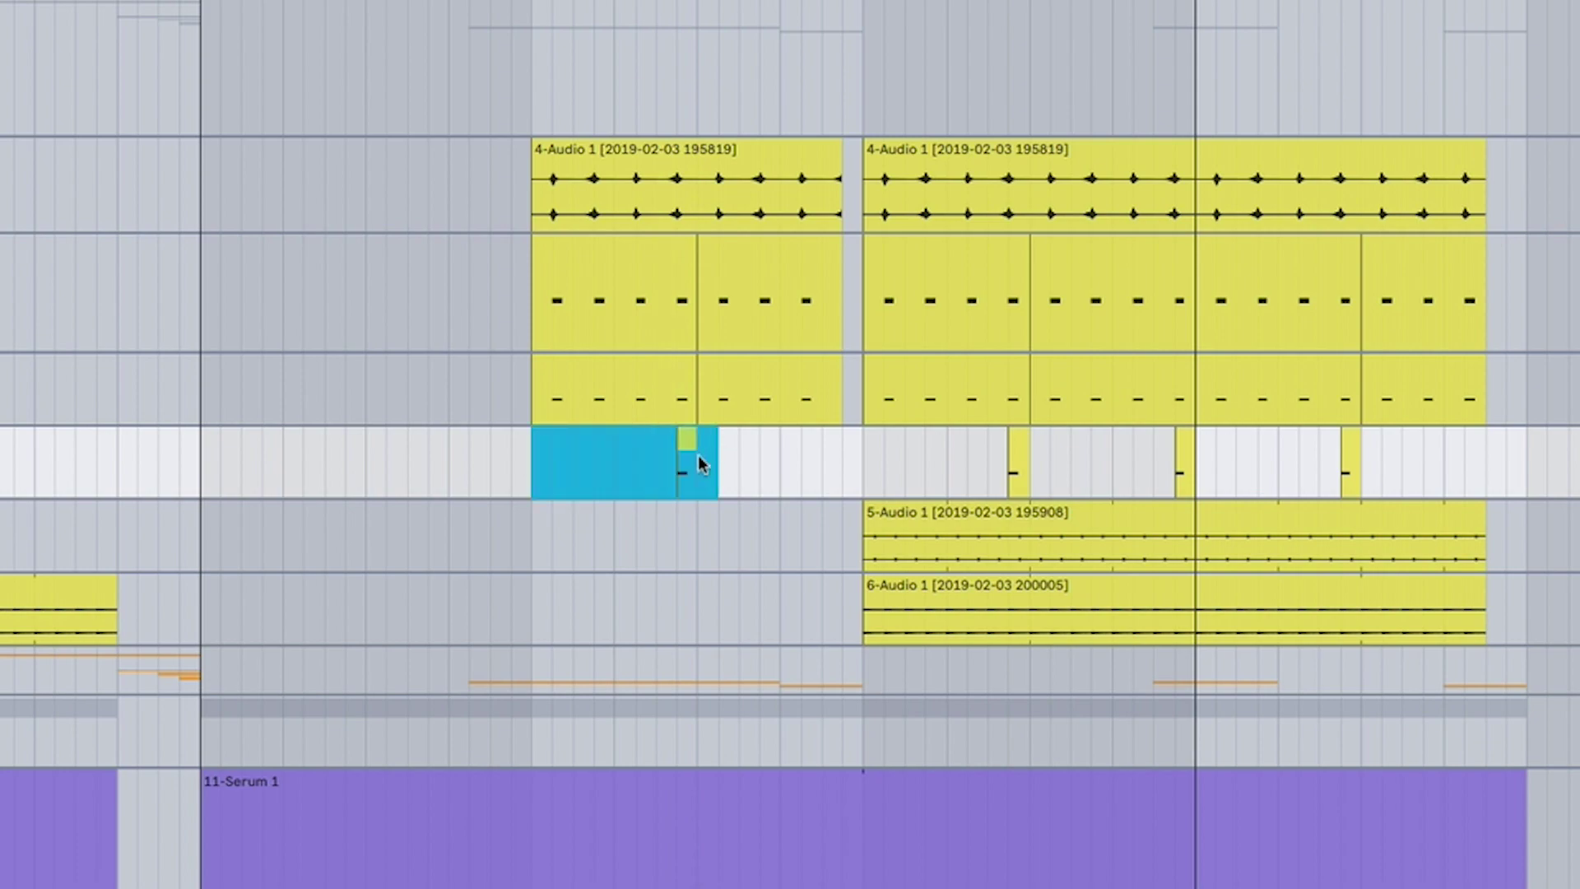
{"action": "left_click", "coordinate": [693, 464]}
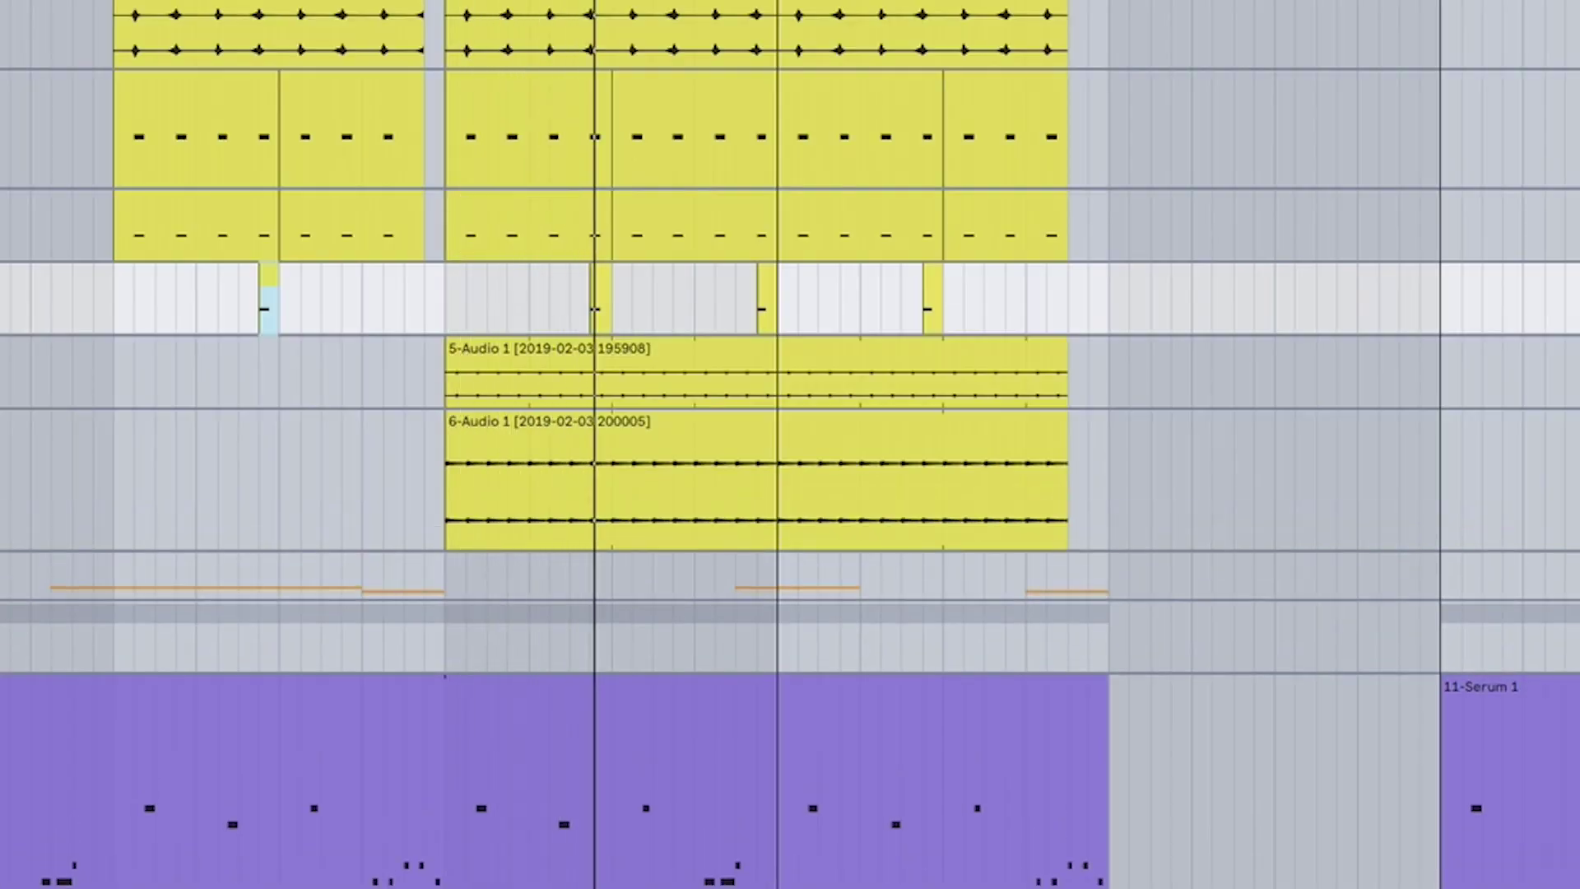
Examine the effects on the 6-Audio 1 track during playback, and reduce the track's height
{"action": "left_click", "coordinate": [1353, 533]}
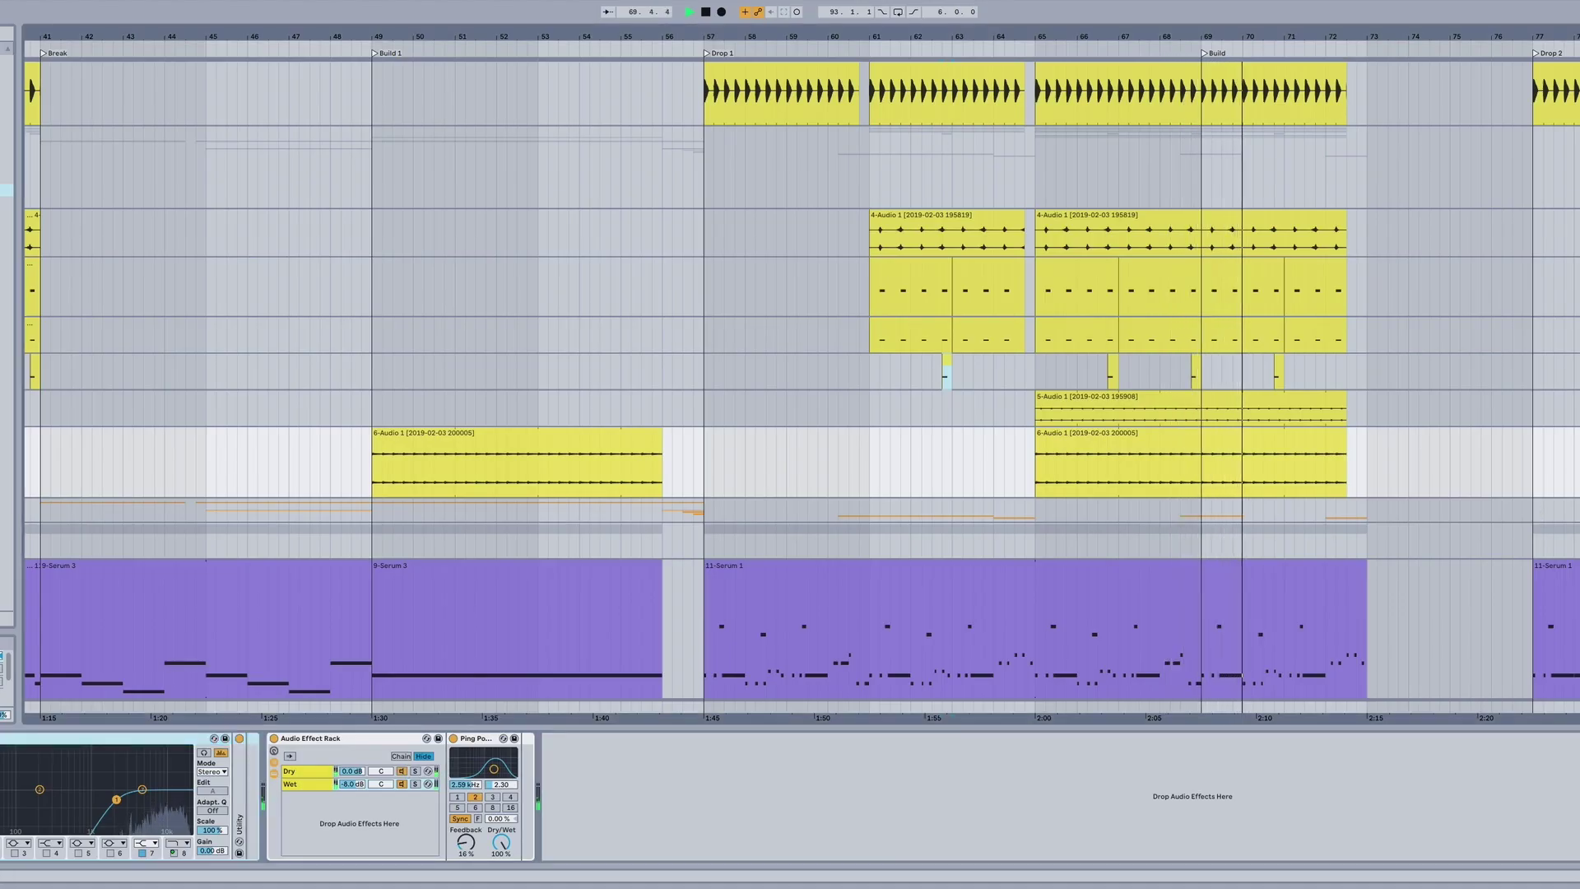
{"action": "key", "text": "alt+minus"}
{"action": "key", "text": "alt+minus"}
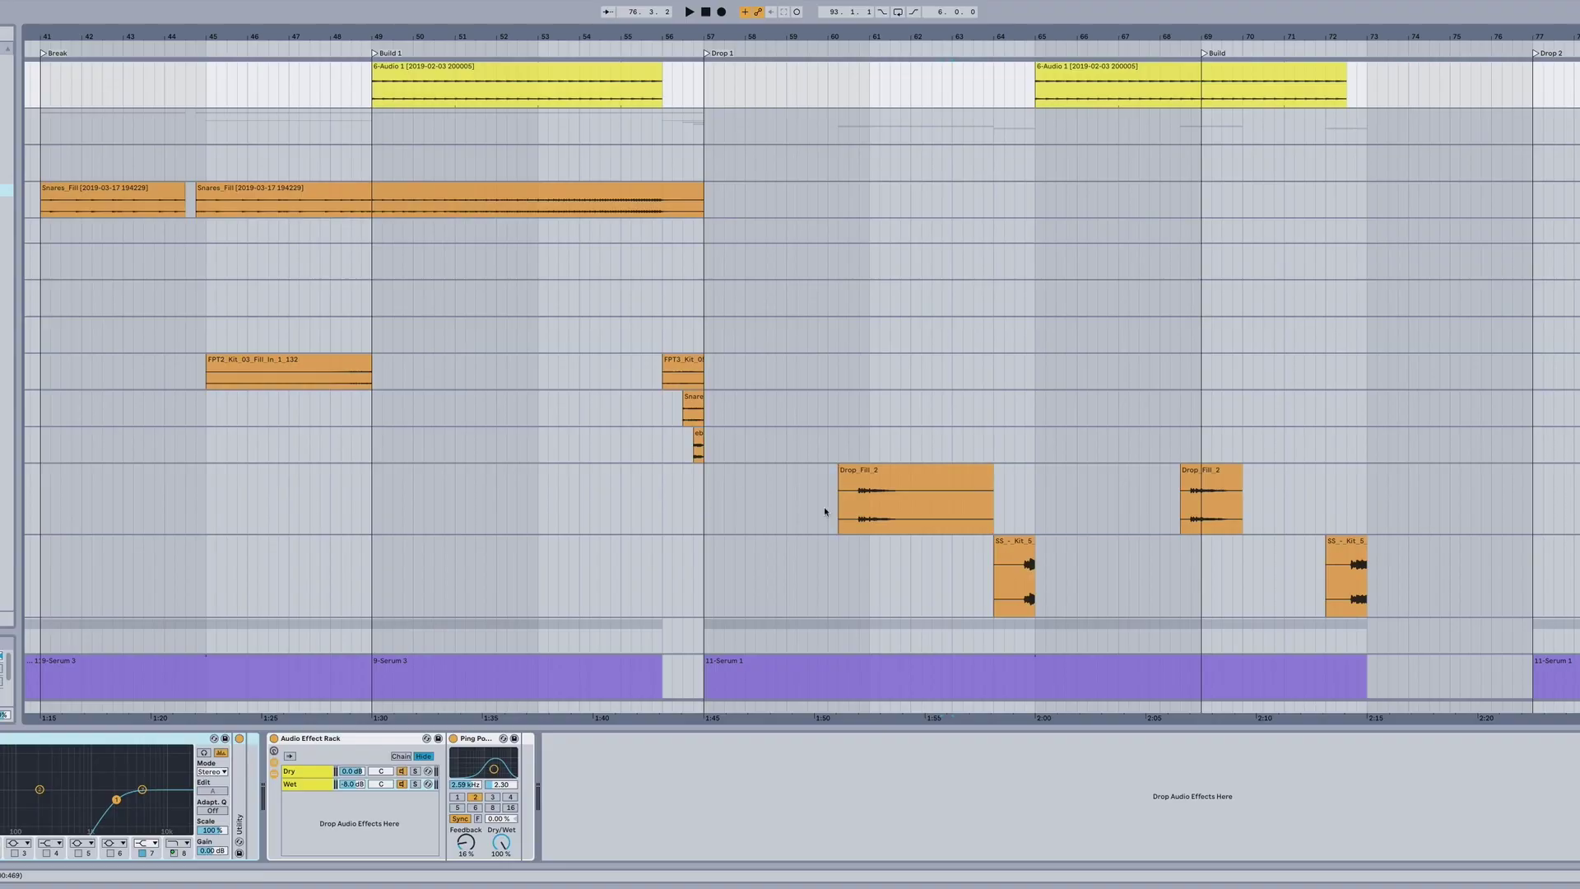
Audition the Drop_Fill_2 and SS_-_Kit_5 fill clips of Drop 1
{"action": "left_click", "coordinate": [825, 508]}
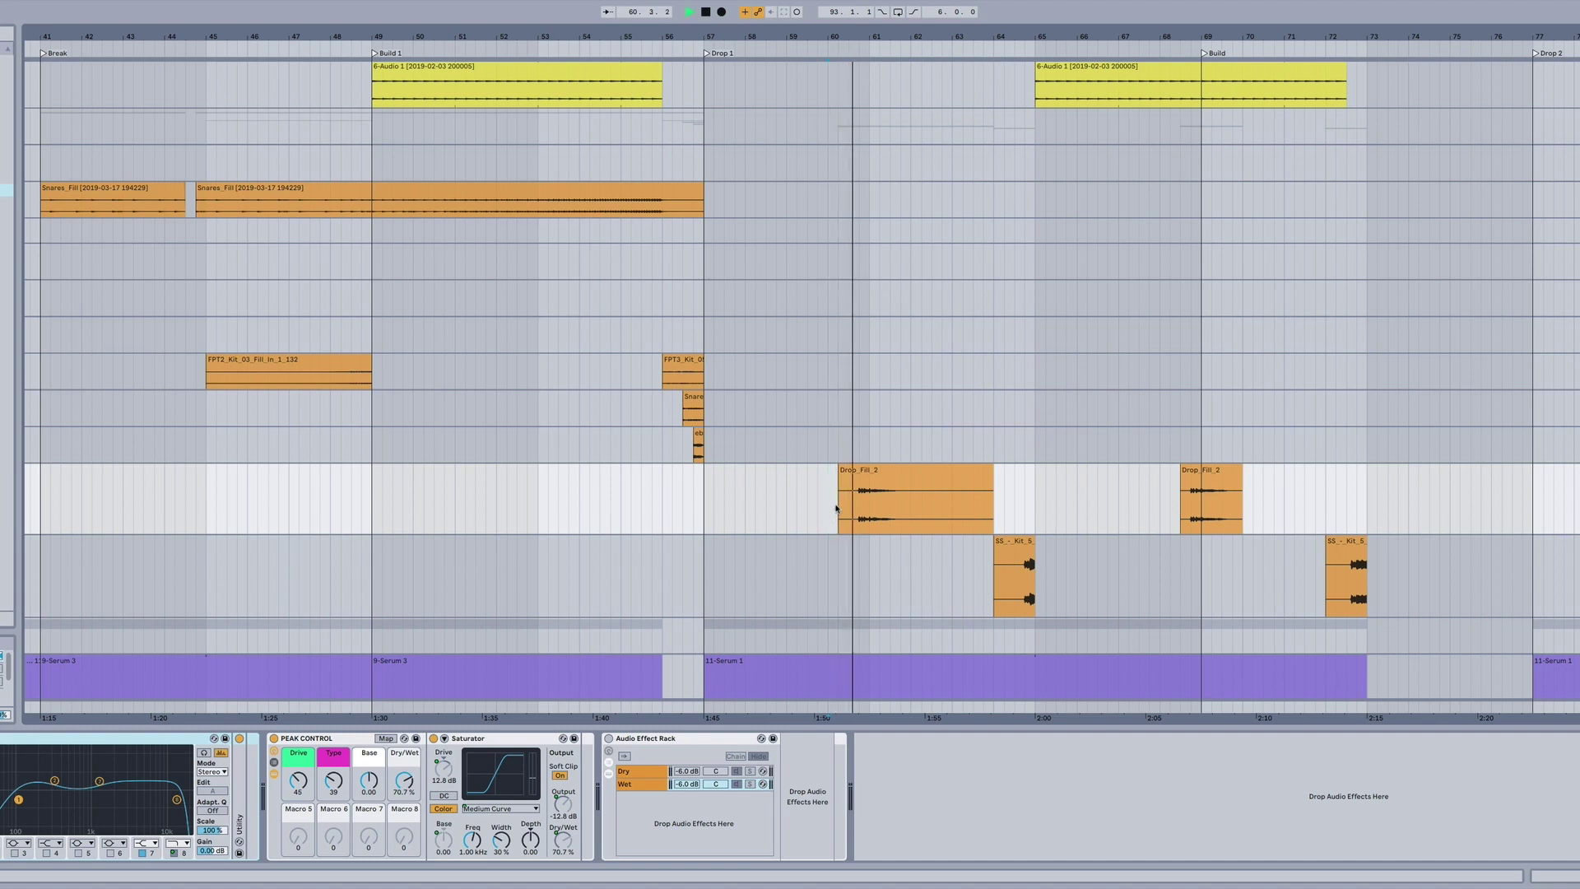
{"action": "left_click", "coordinate": [910, 497]}
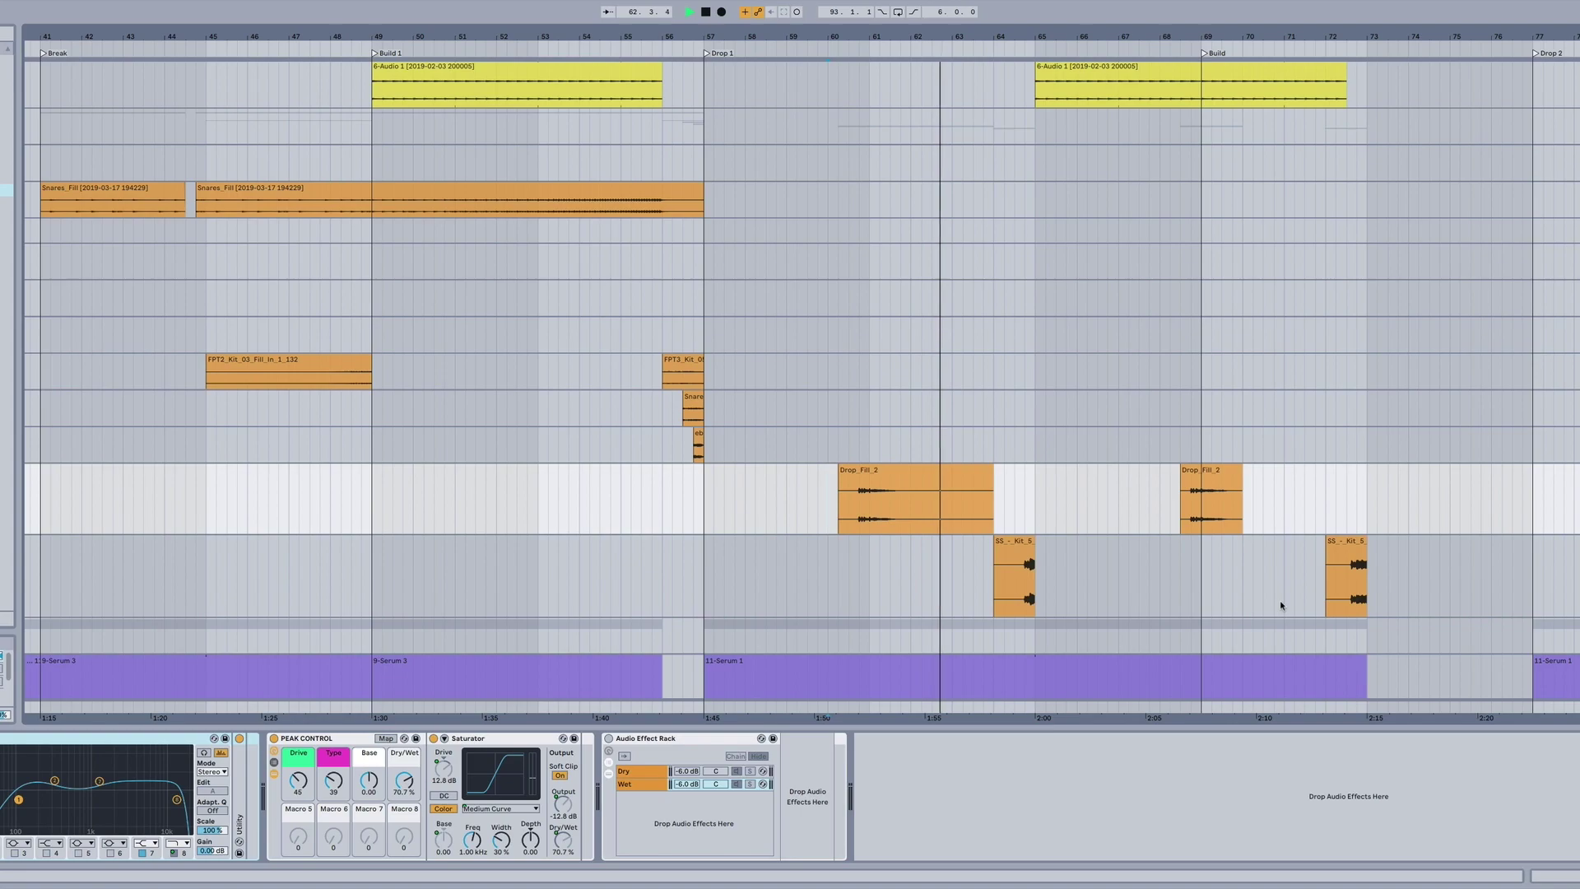
{"action": "left_click", "coordinate": [1016, 575]}
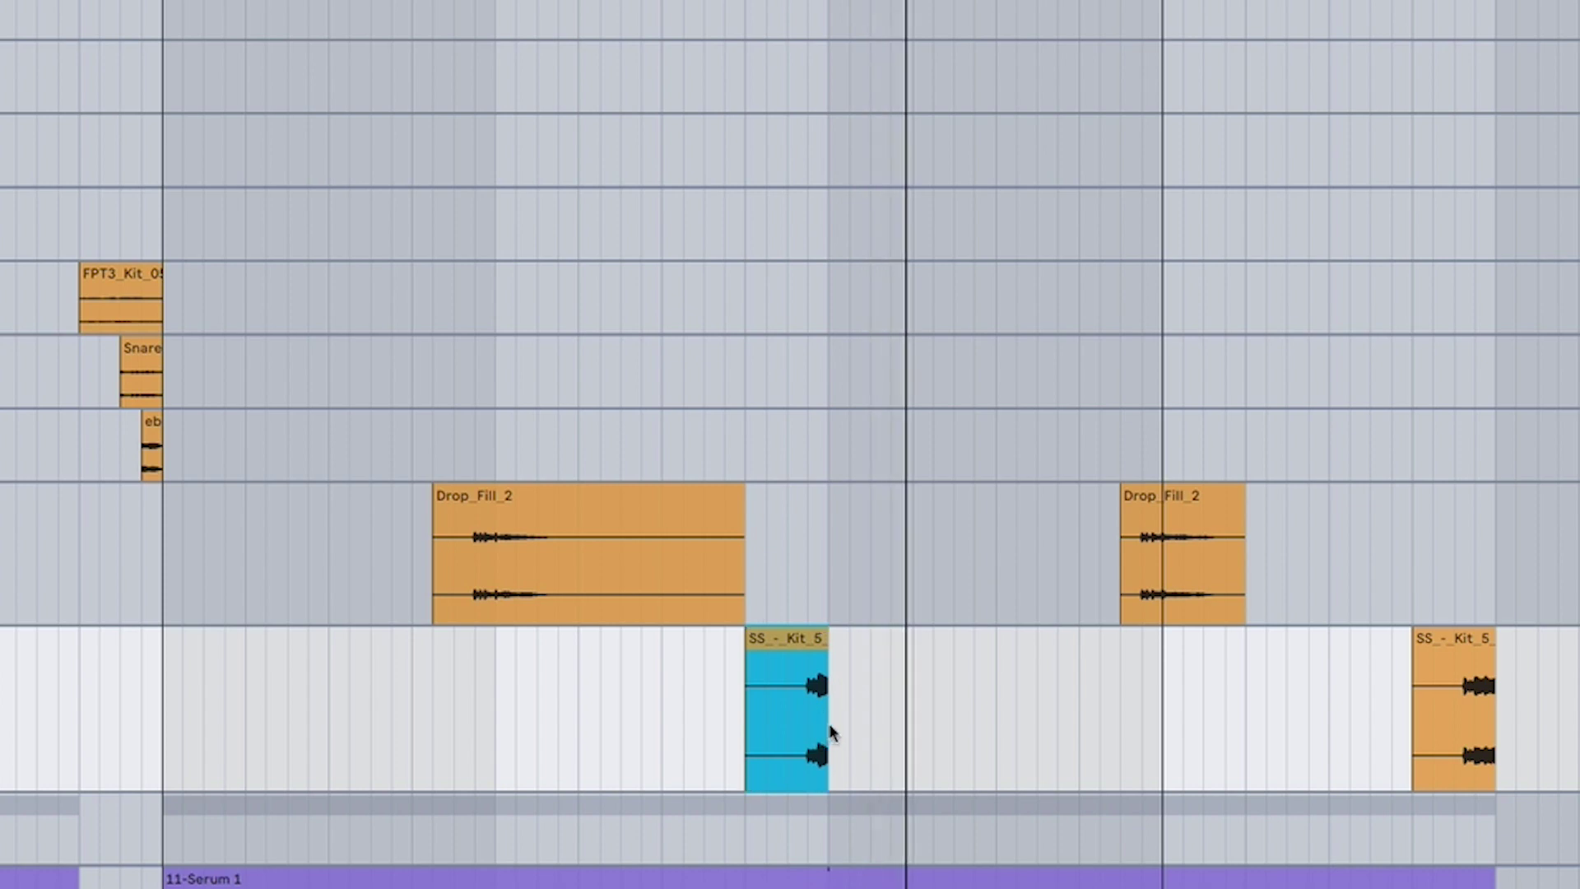
{"action": "left_click", "coordinate": [1006, 713]}
Look over the drum, bass, synth and vocal tracks around Drop 1, and bring the whole arrangement into view
{"action": "scroll", "coordinate": [1103, 721], "scroll_direction": "down", "scroll_amount": 5}
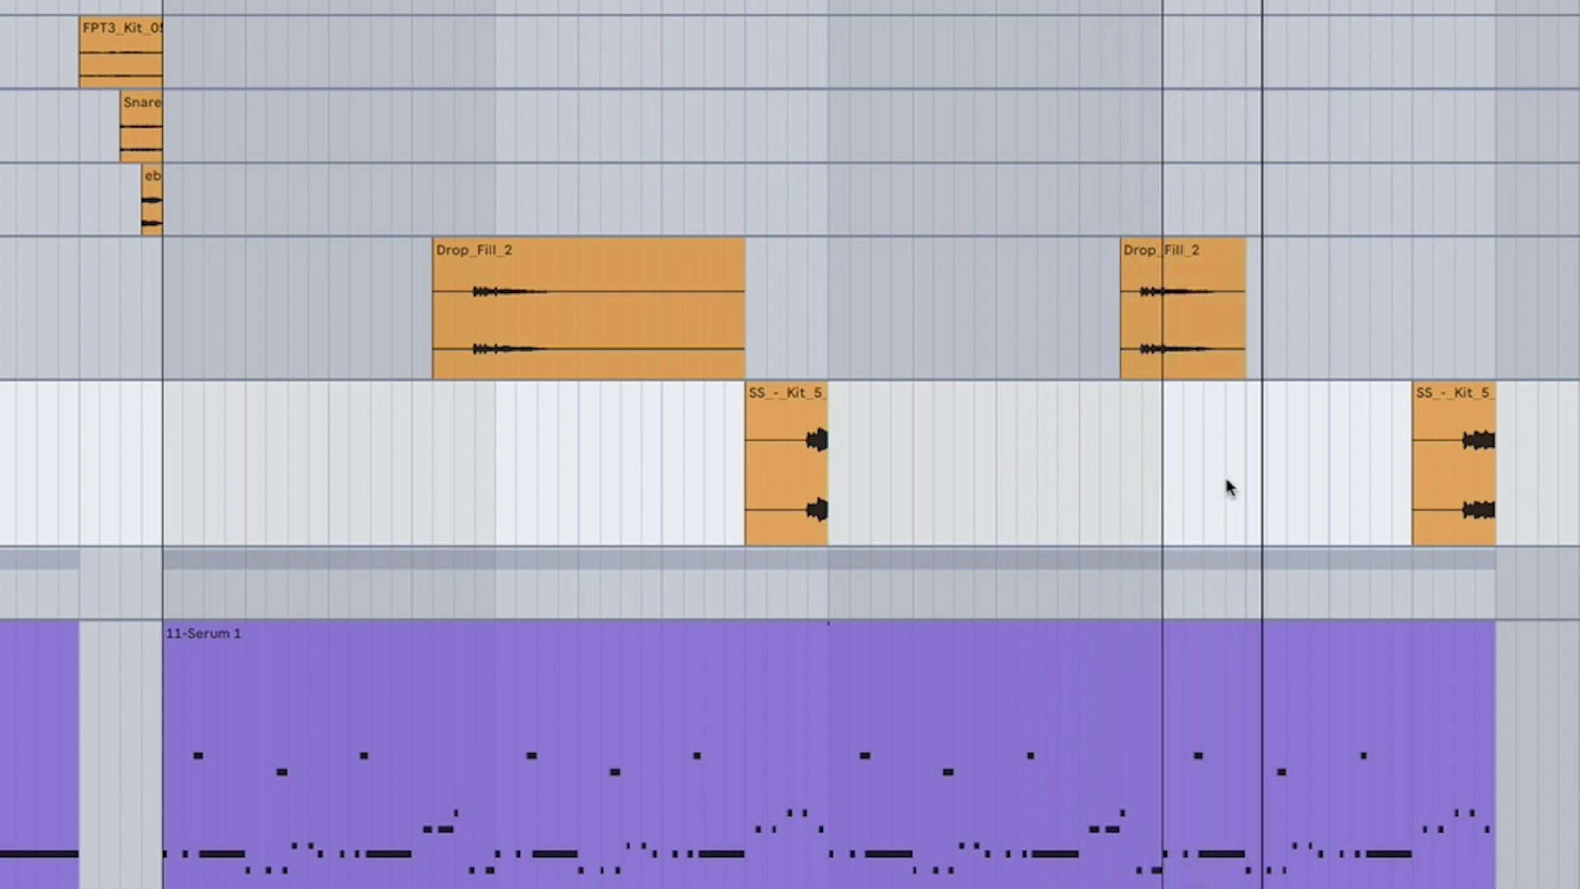
{"action": "scroll", "coordinate": [1363, 455], "scroll_direction": "down", "scroll_amount": 4}
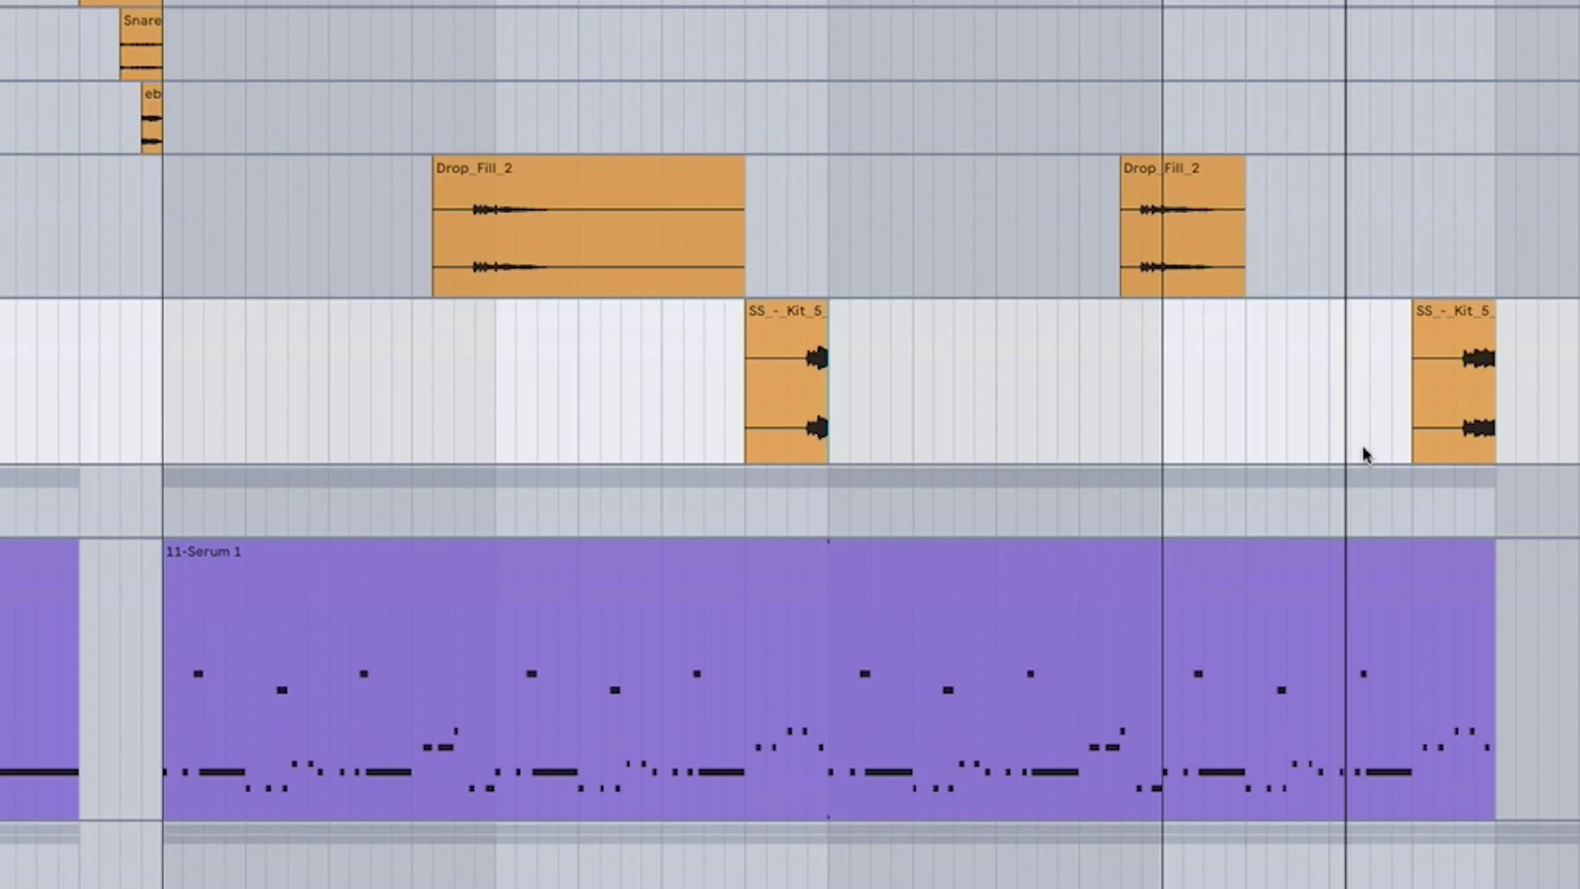
{"action": "scroll", "coordinate": [1364, 456], "scroll_direction": "up", "scroll_amount": 4}
{"action": "scroll", "coordinate": [790, 444], "scroll_direction": "up", "scroll_amount": 4}
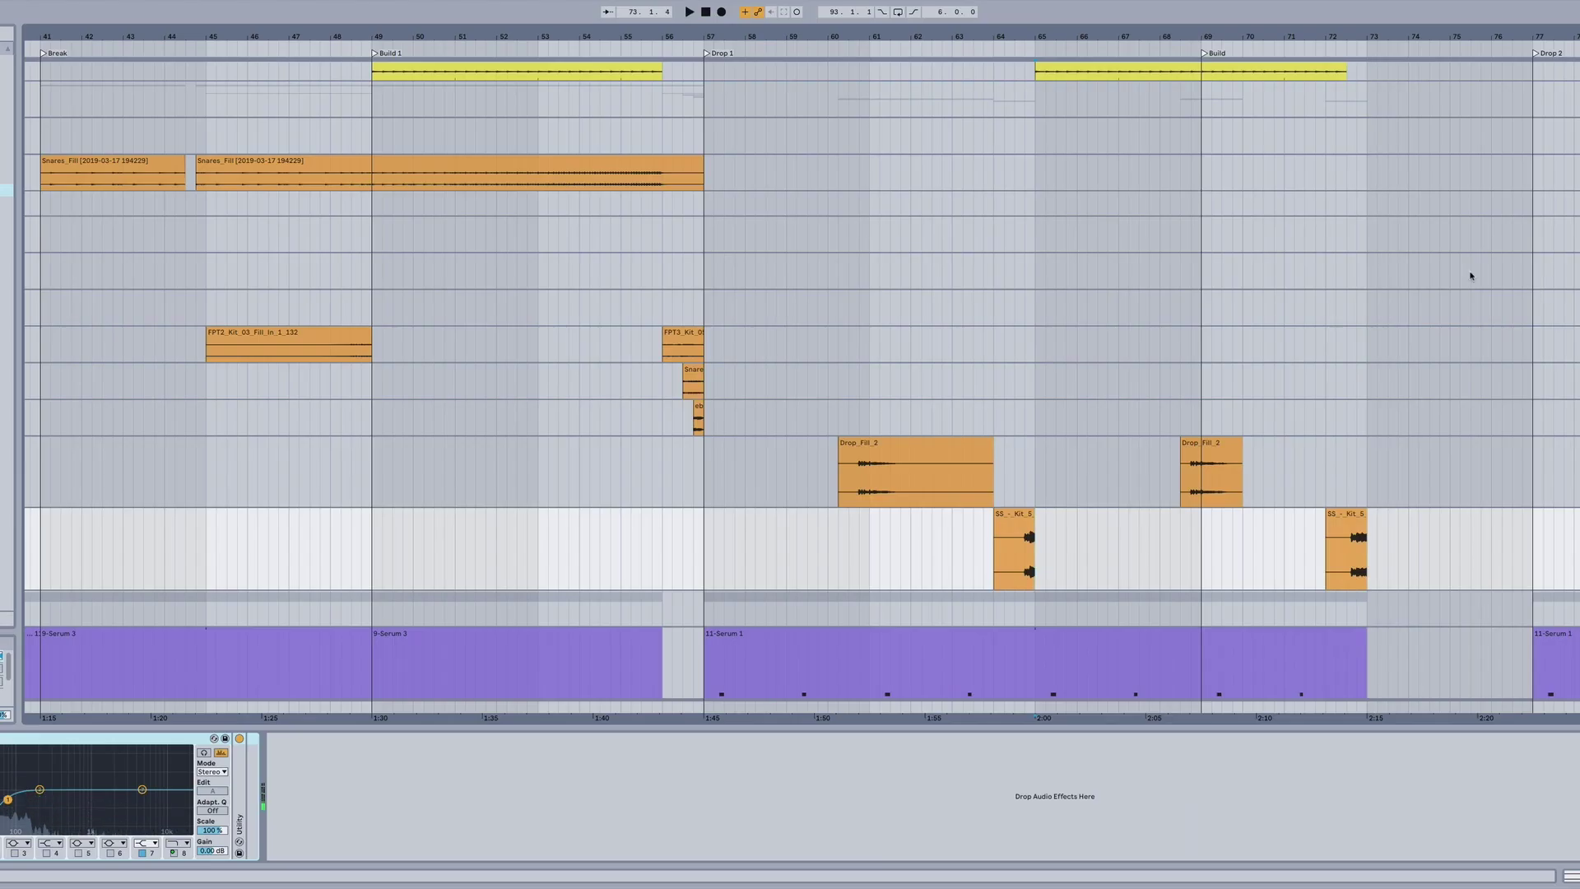
{"action": "scroll", "coordinate": [1473, 279], "scroll_direction": "up", "scroll_amount": 5}
{"action": "scroll", "coordinate": [790, 391], "scroll_direction": "up", "scroll_amount": 5}
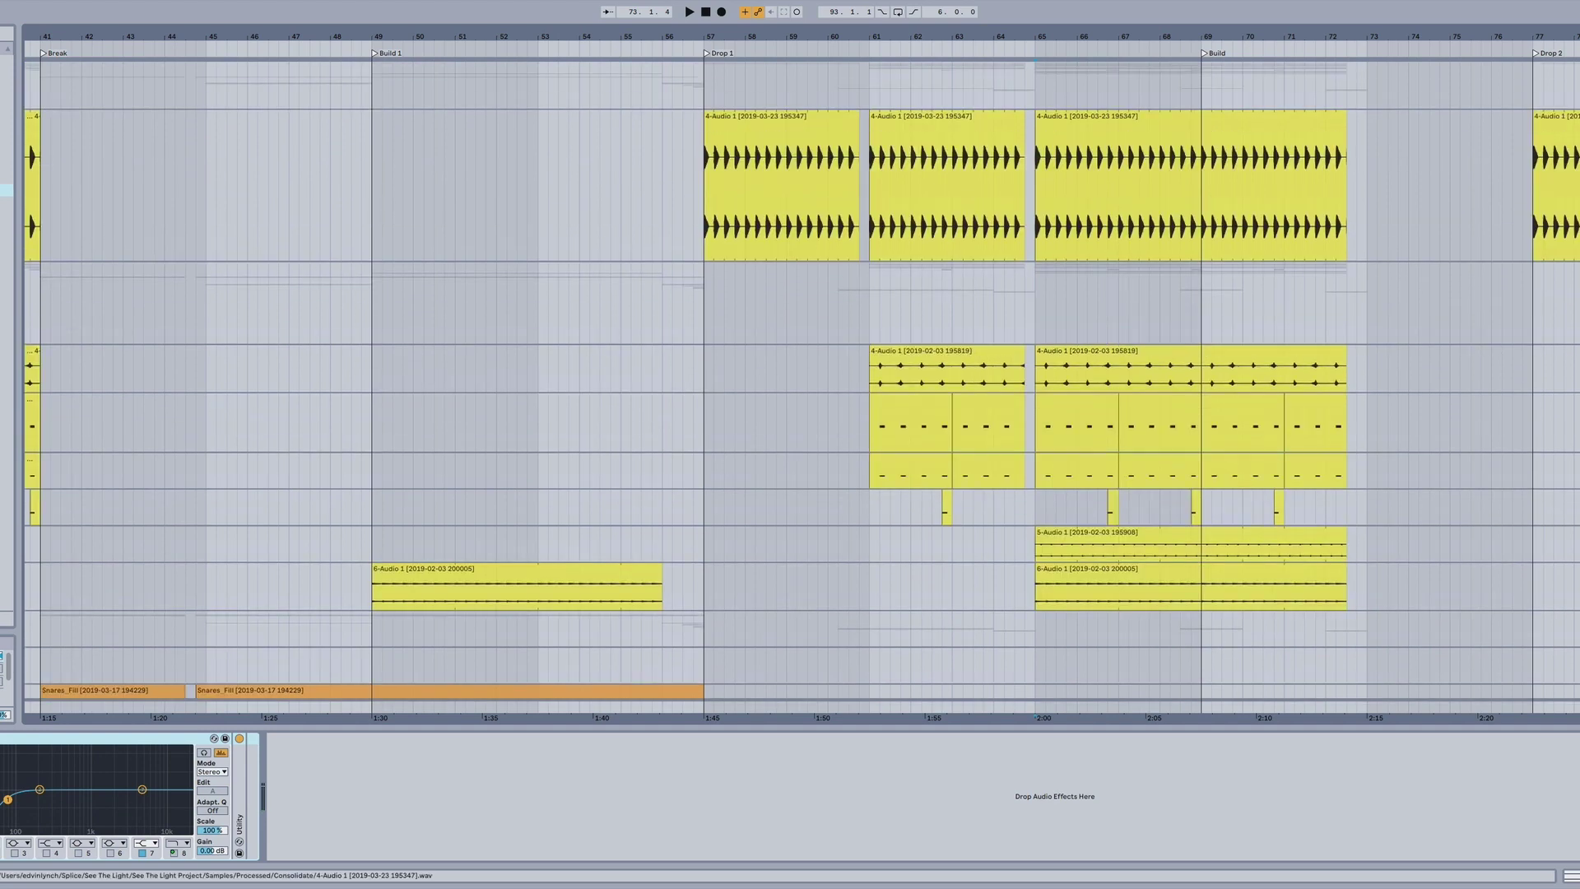
{"action": "scroll", "coordinate": [790, 391], "scroll_direction": "up", "scroll_amount": 5}
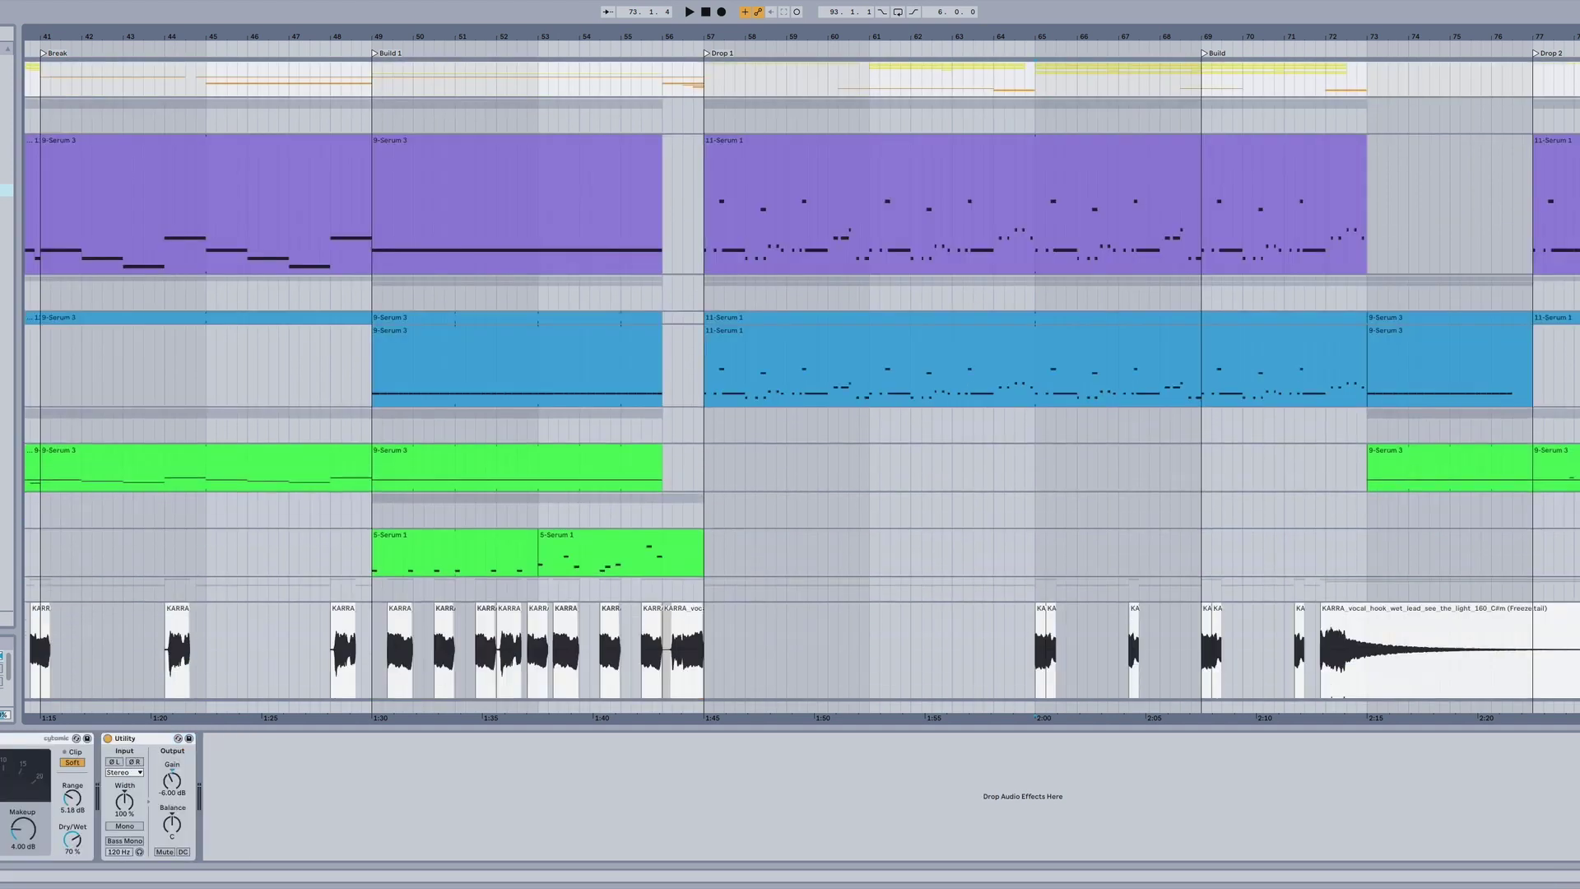
{"action": "scroll", "coordinate": [1072, 416], "scroll_direction": "down", "scroll_amount": 5}
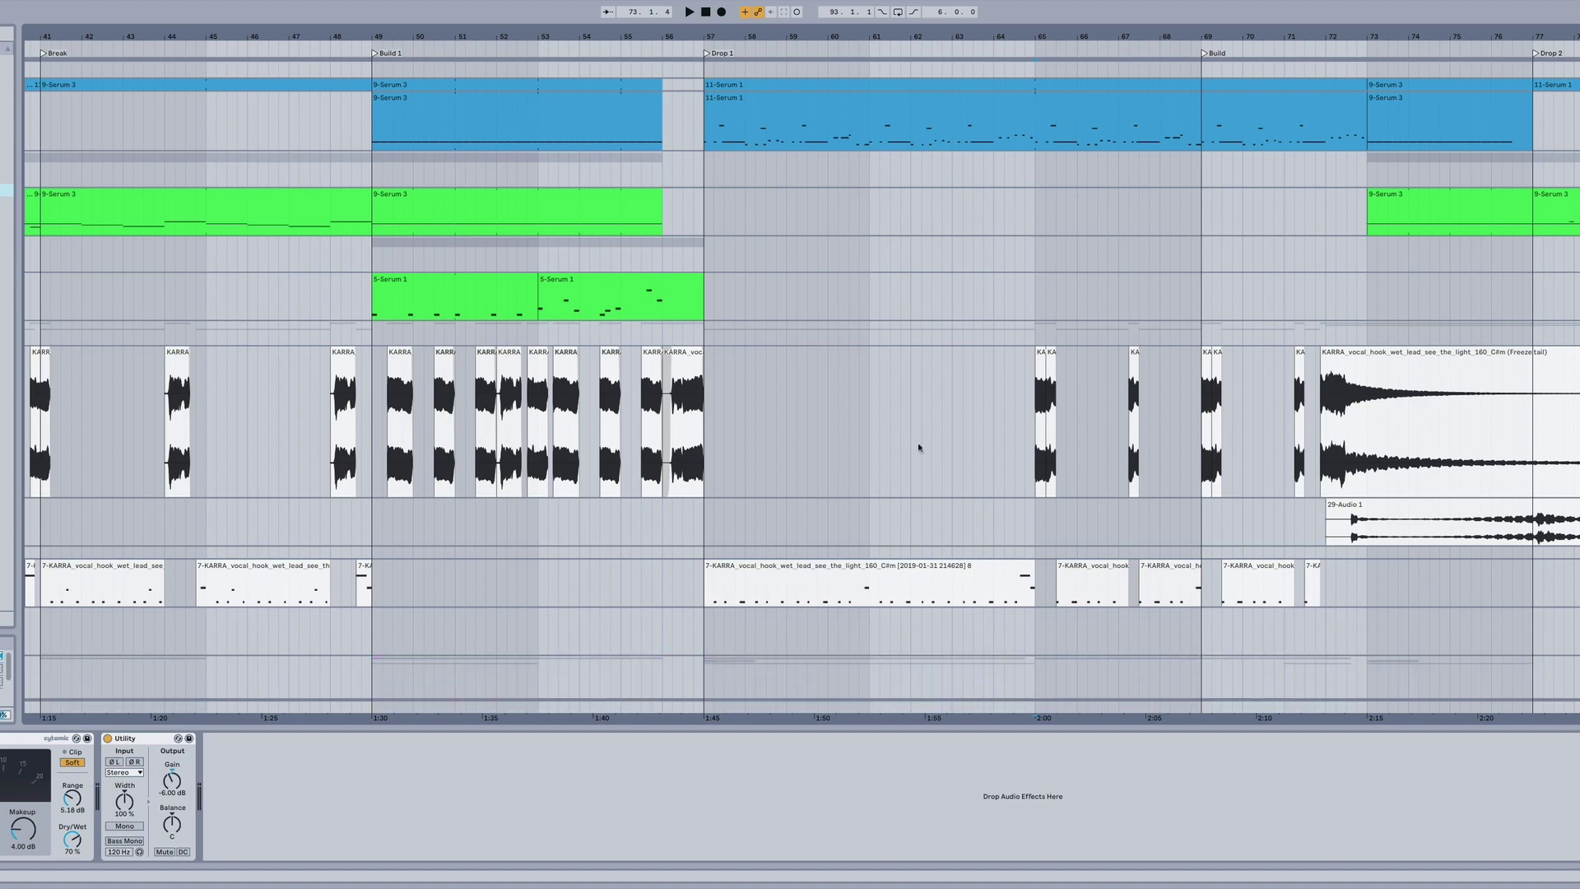
{"action": "scroll", "coordinate": [738, 145], "scroll_direction": "down", "scroll_amount": 5}
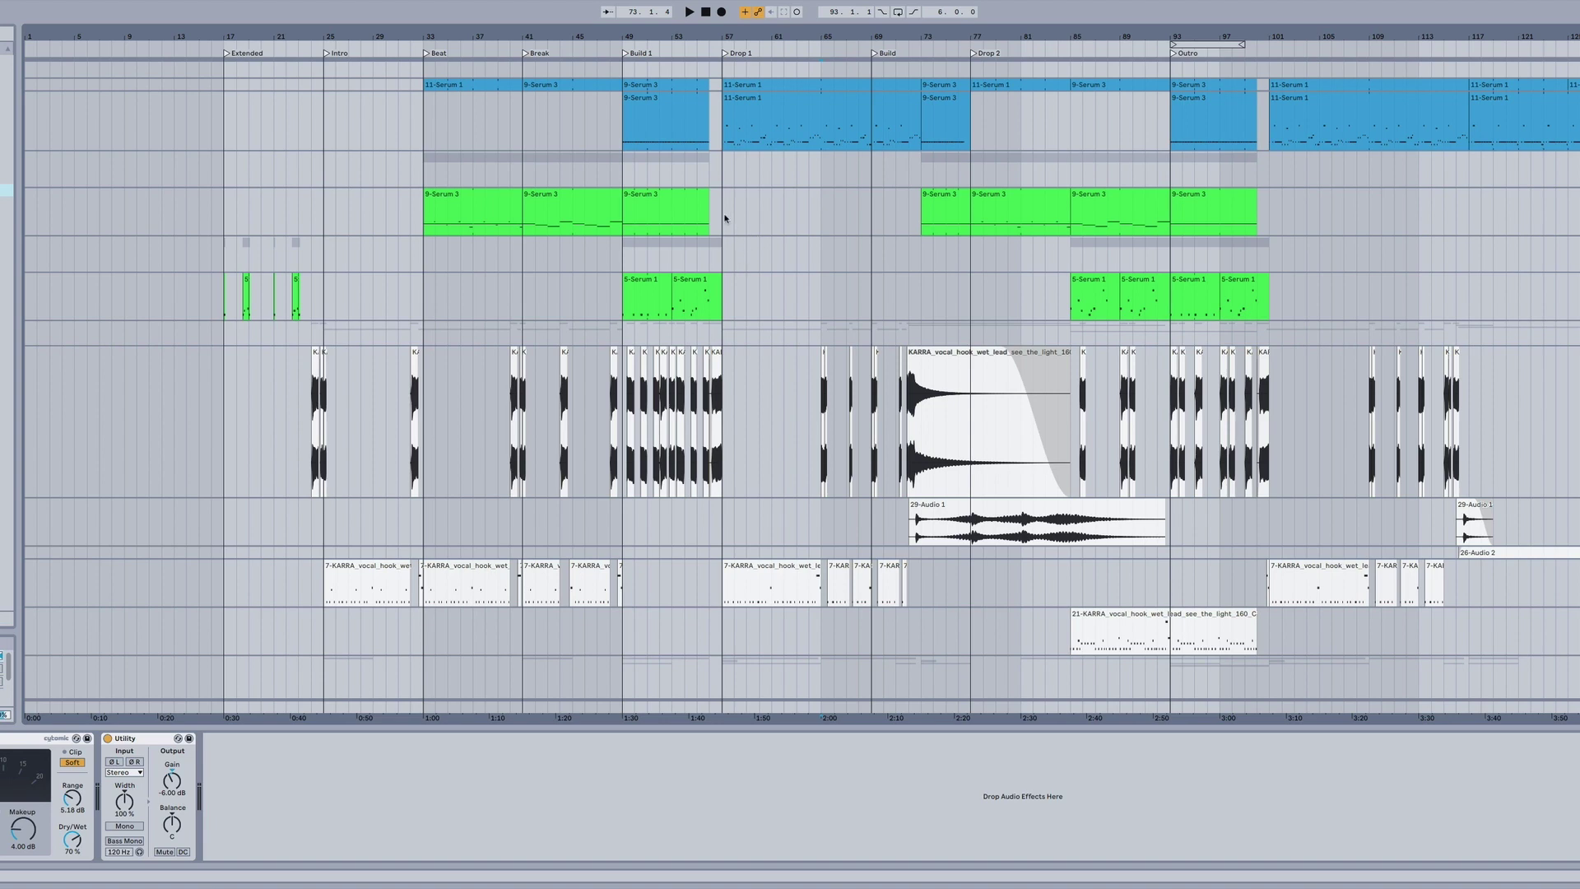
View the preset list of the Sylenth1 Arp Synth and close the plug-in window
{"action": "left_click_drag", "start_coordinate": [725, 218], "coordinate": [862, 225]}
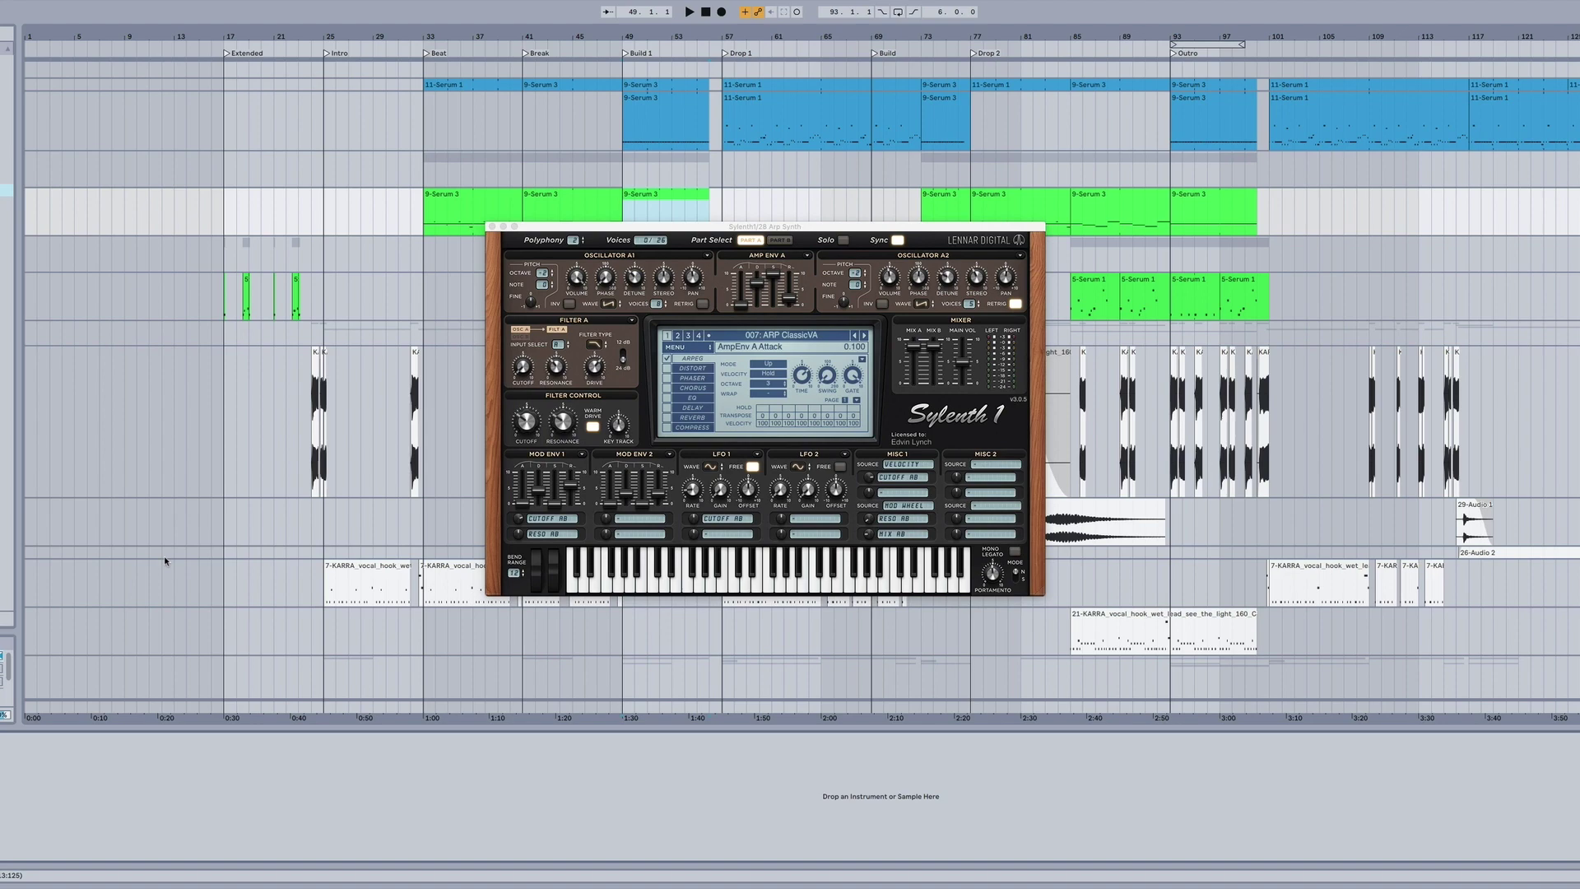
{"action": "left_click", "coordinate": [786, 337]}
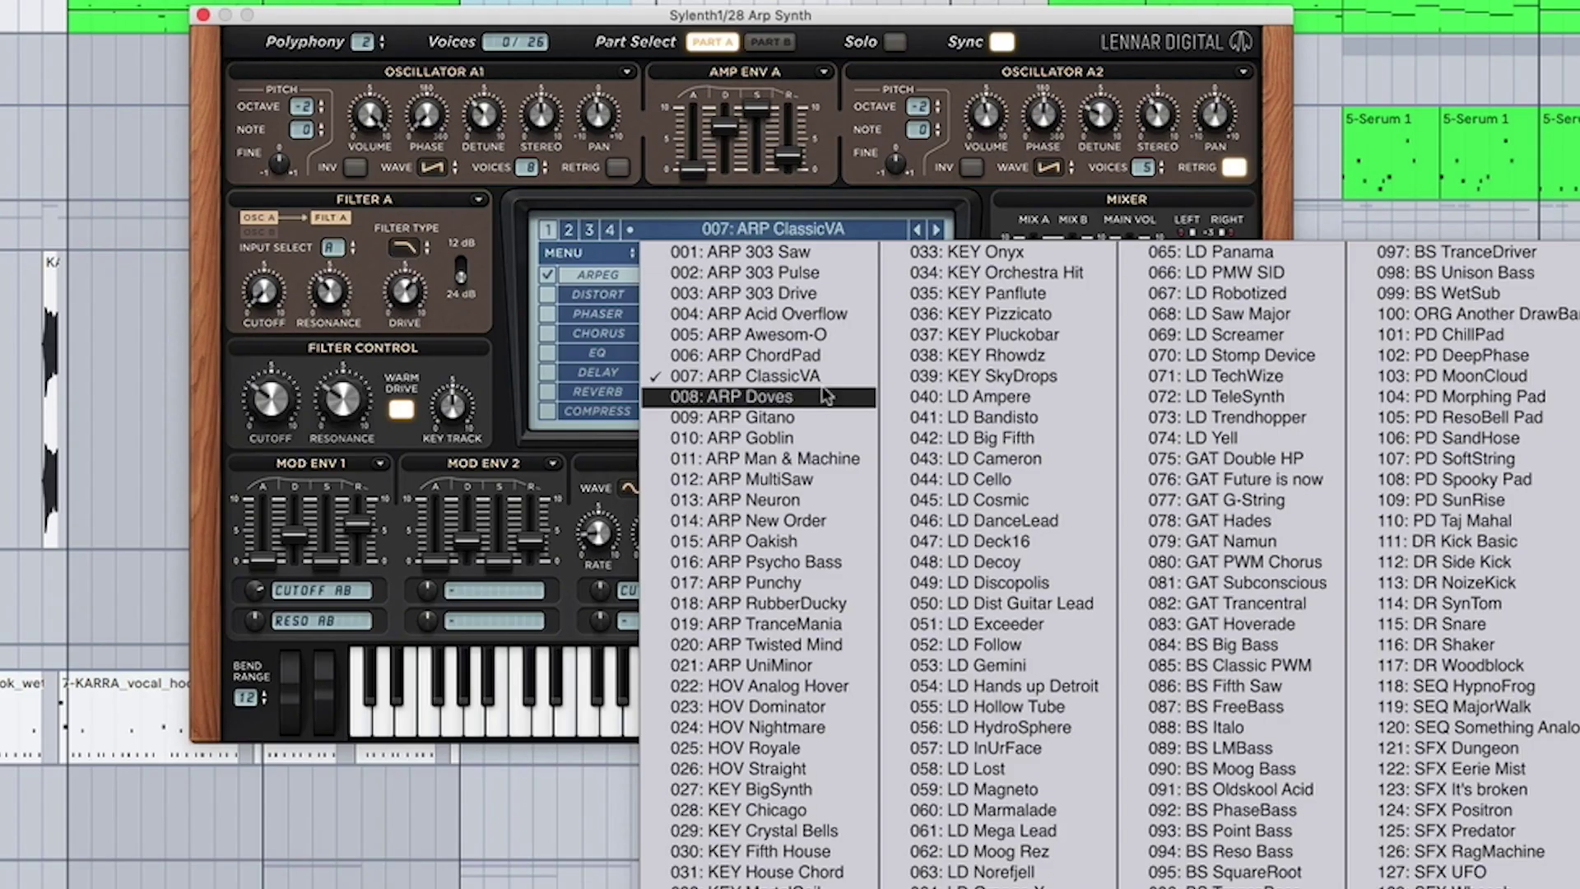
{"action": "left_click", "coordinate": [266, 15]}
{"action": "left_click", "coordinate": [202, 15]}
Audition the green 9-Serum 3 arp clips of the Beat and Break sections and examine the Break clip's notes
{"action": "left_click", "coordinate": [448, 198]}
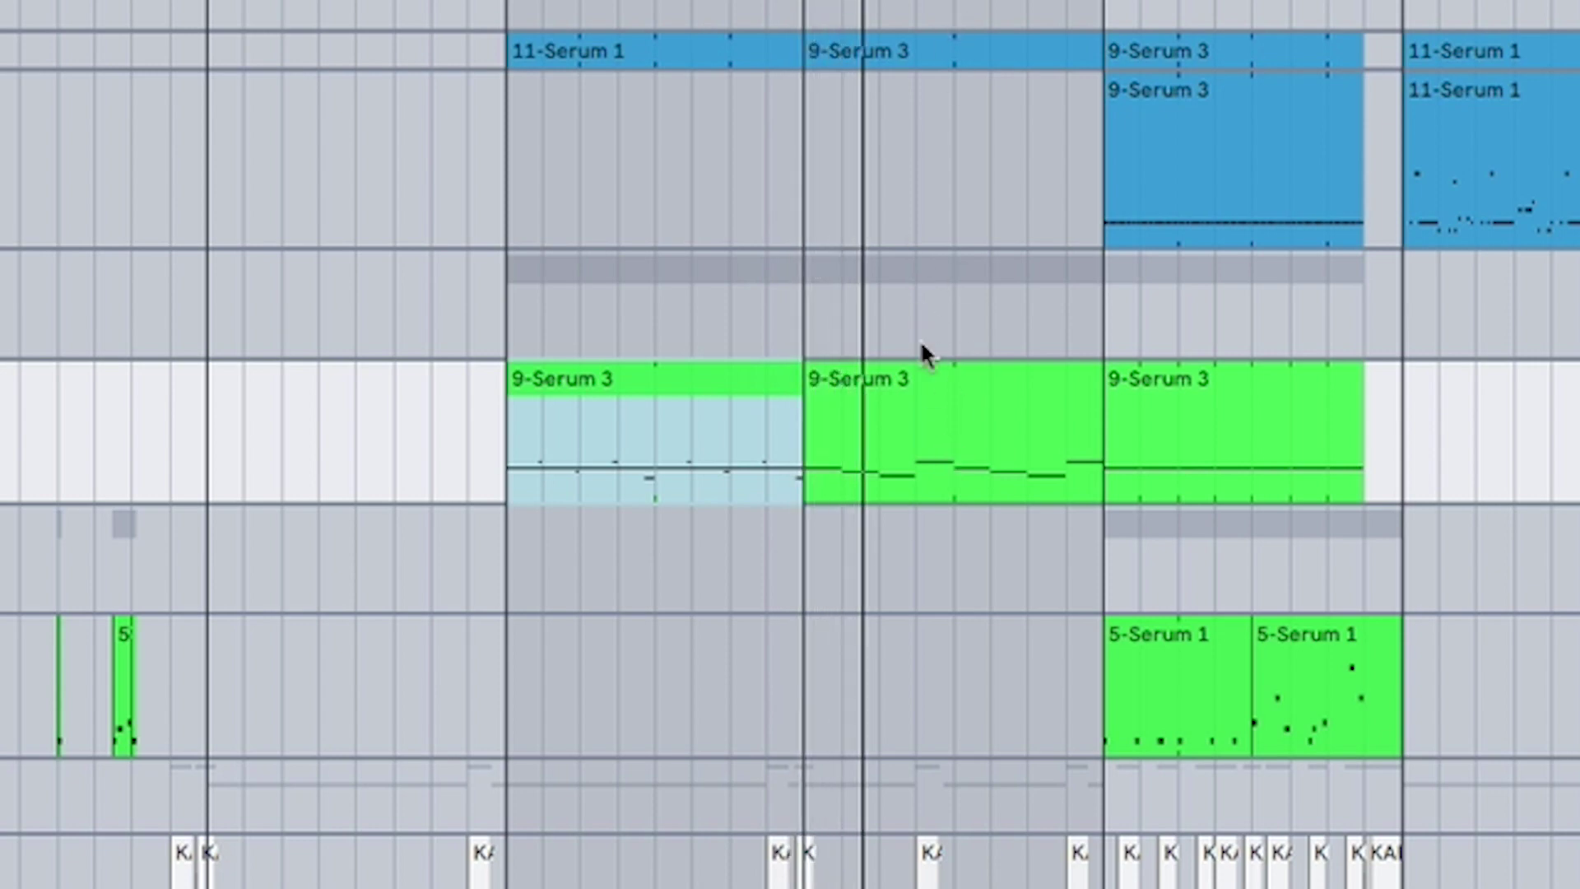
{"action": "left_click", "coordinate": [914, 388]}
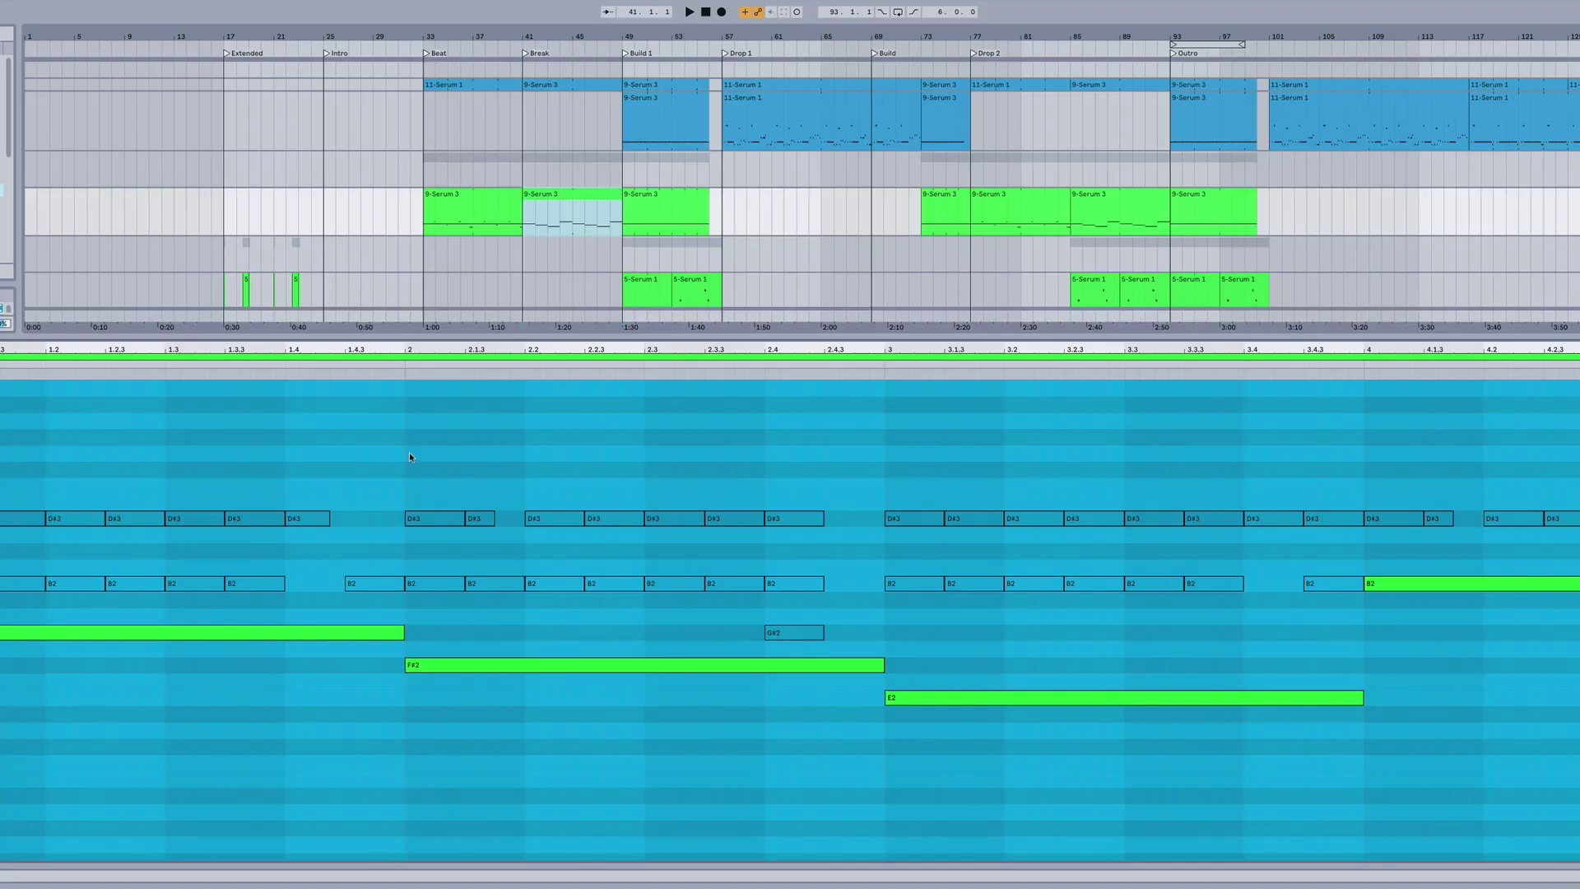
{"action": "left_click", "coordinate": [408, 452]}
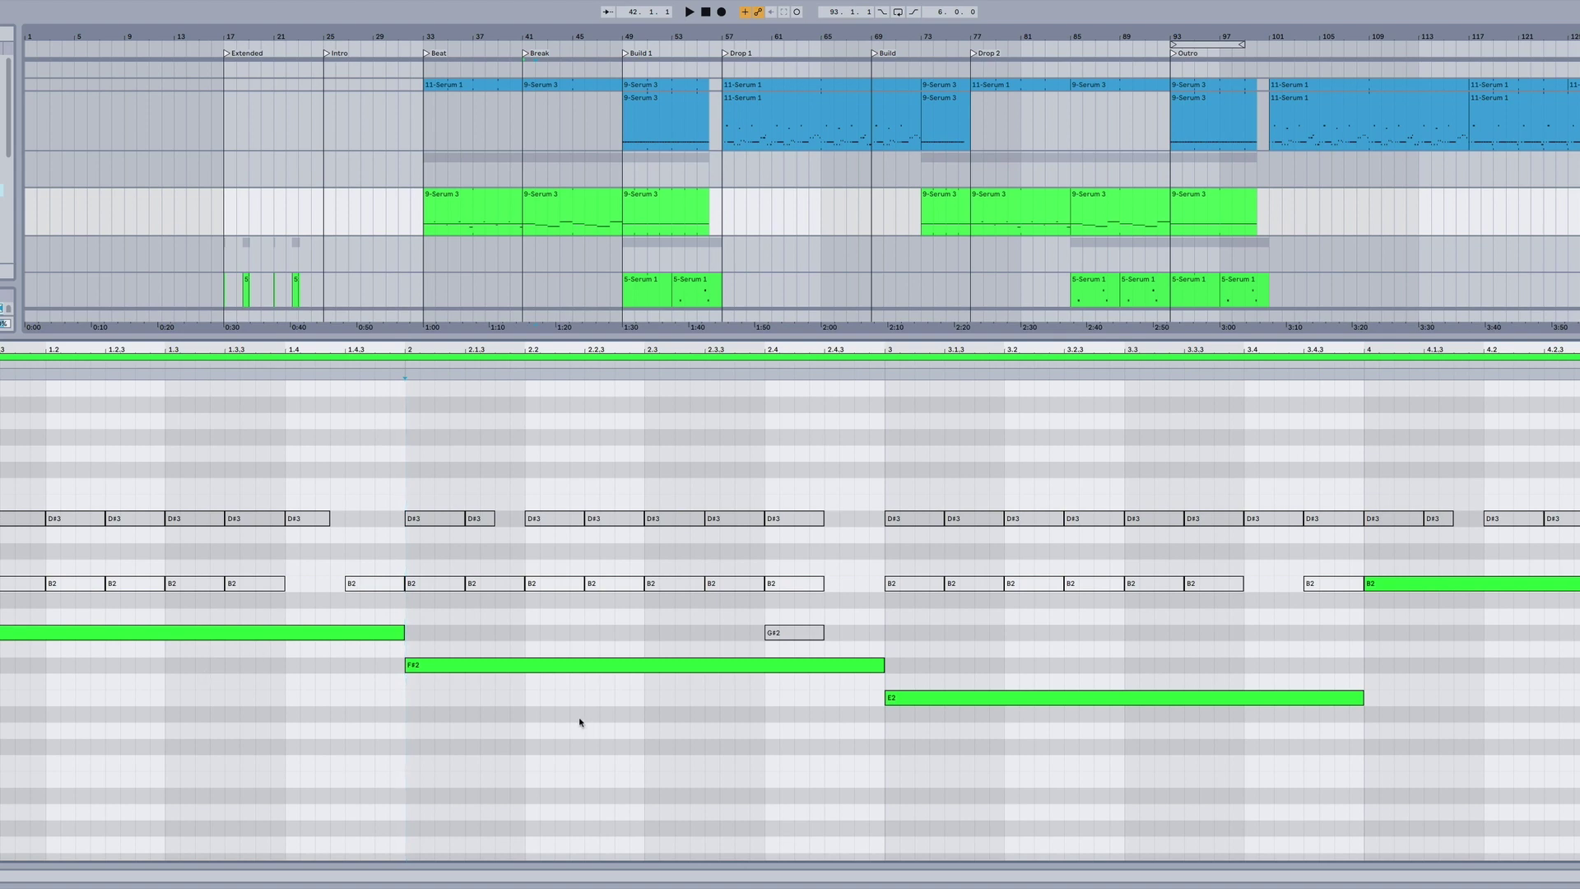
Shrink the note editor and play the Beat section from bar 33 to audition the arp clip alongside the bass
{"action": "left_click_drag", "start_coordinate": [933, 346], "coordinate": [916, 501]}
{"action": "scroll", "coordinate": [746, 280], "scroll_direction": "up", "scroll_amount": 5}
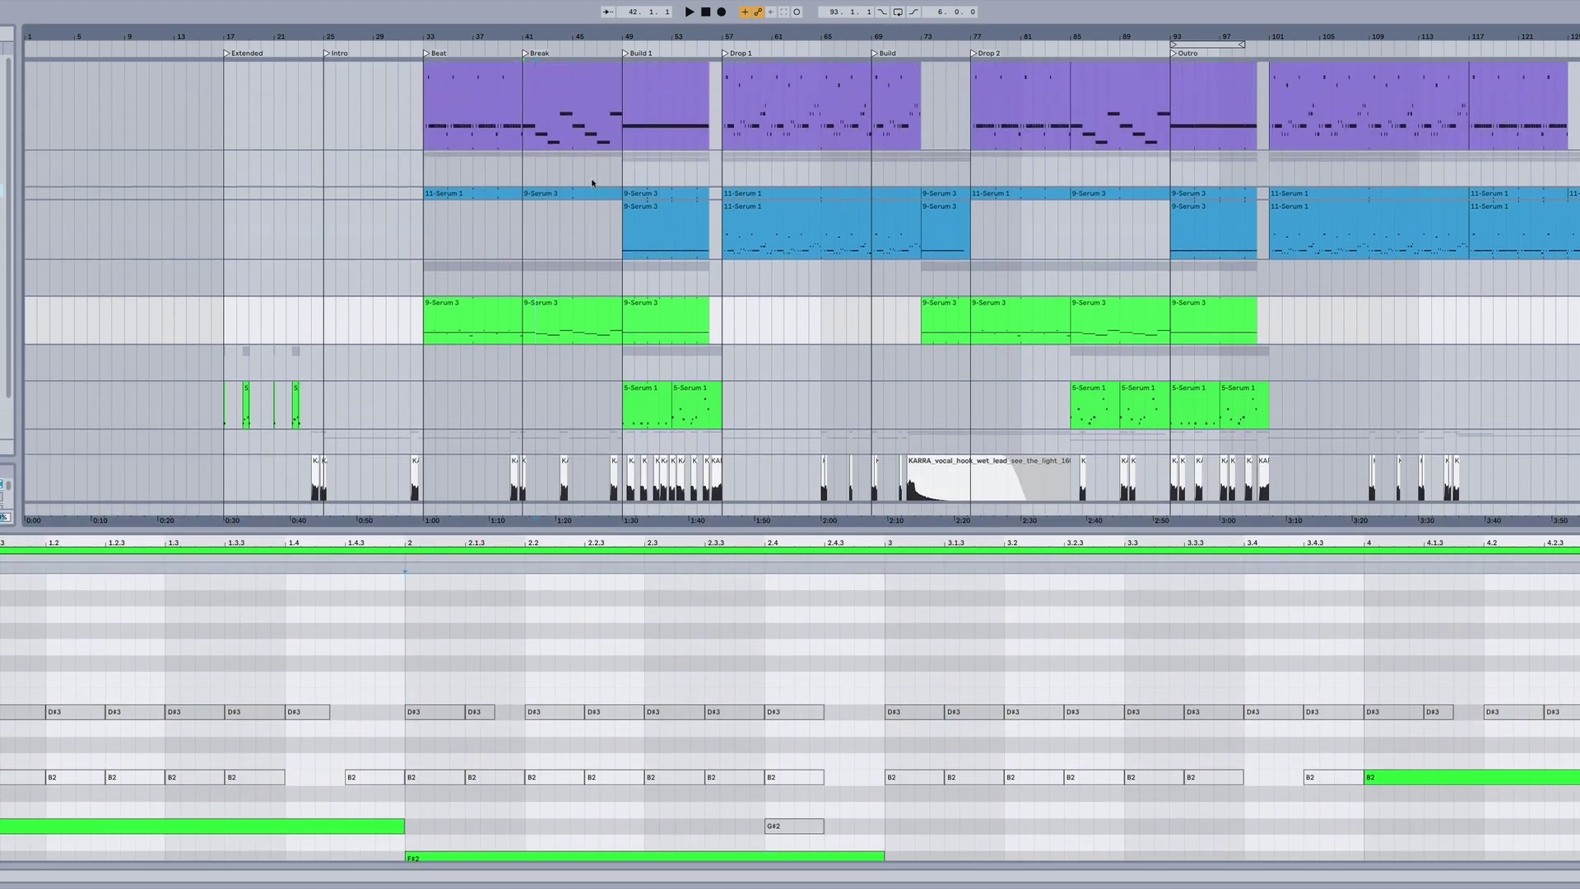
{"action": "scroll", "coordinate": [606, 192], "scroll_direction": "up", "scroll_amount": 1}
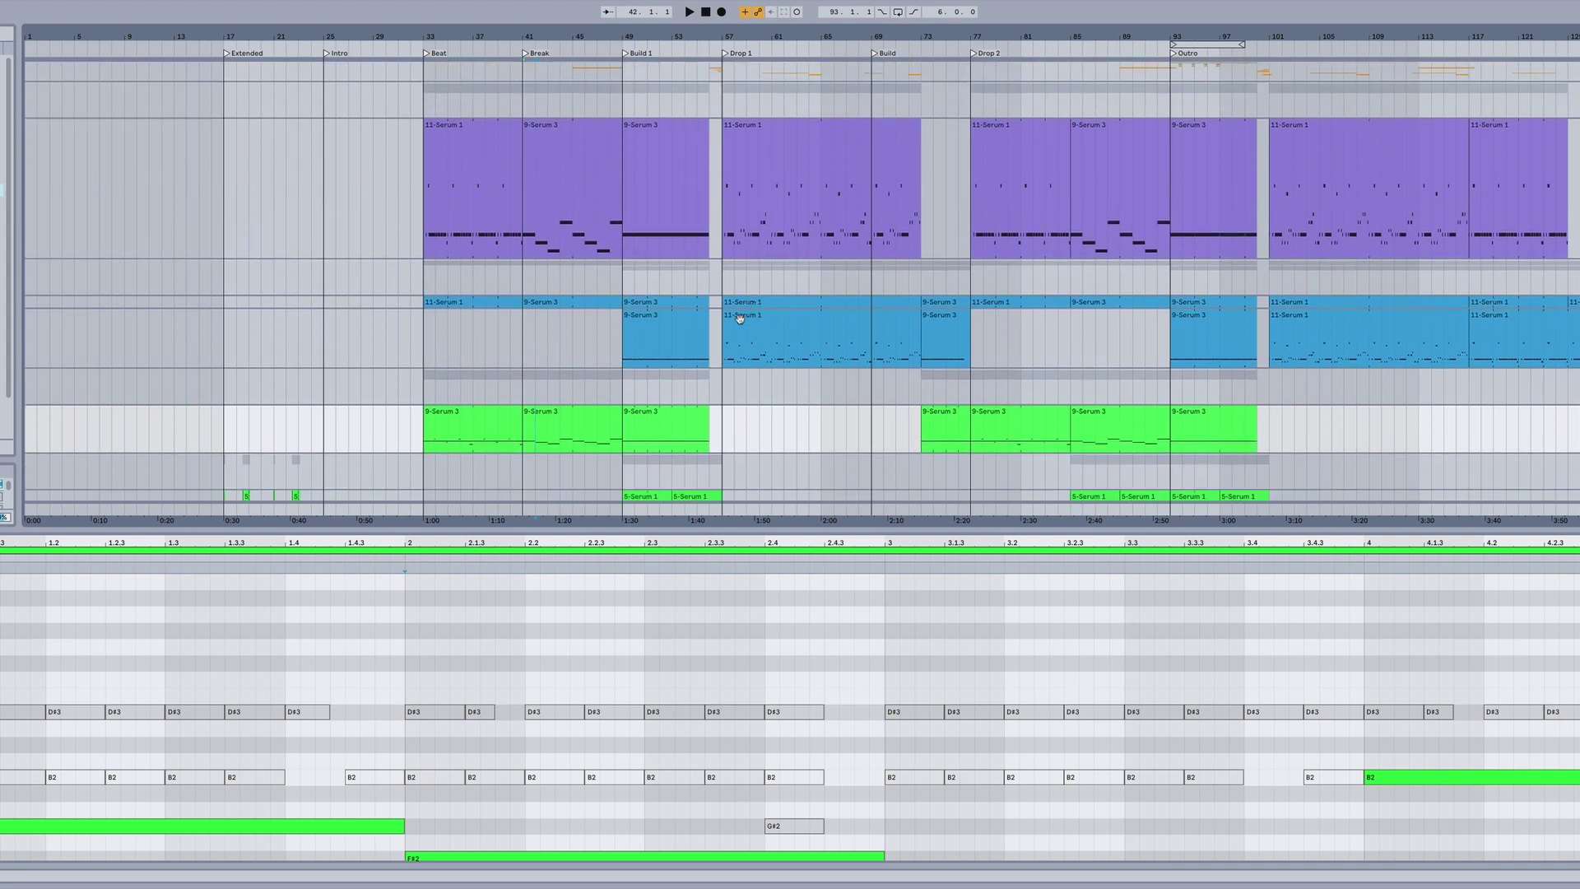
{"action": "left_click", "coordinate": [473, 140]}
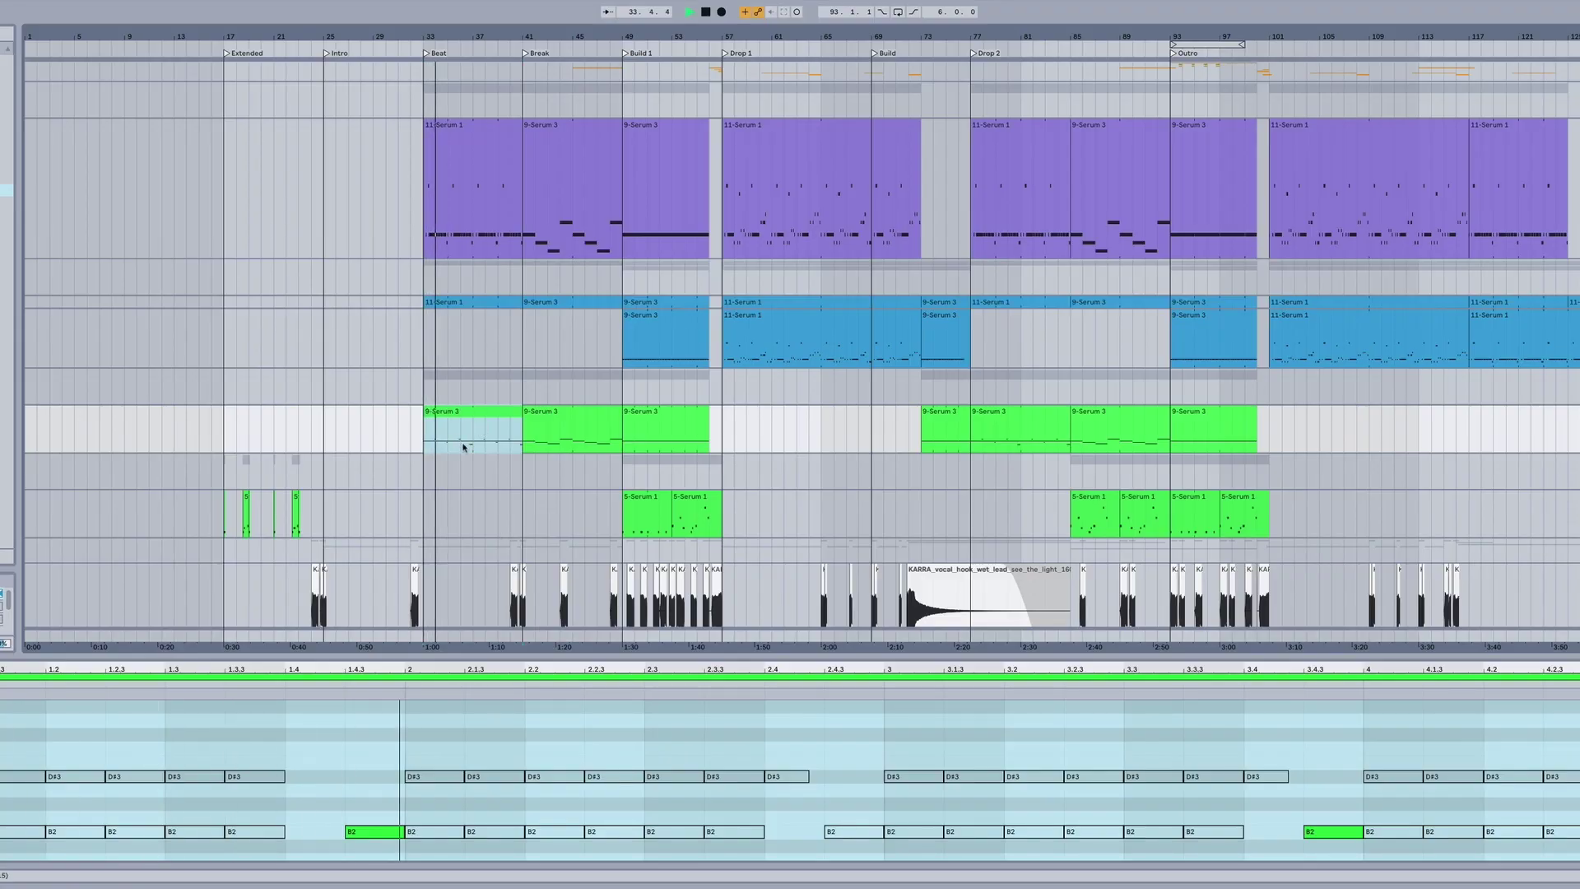
{"action": "scroll", "coordinate": [462, 444], "scroll_direction": "down", "scroll_amount": 3}
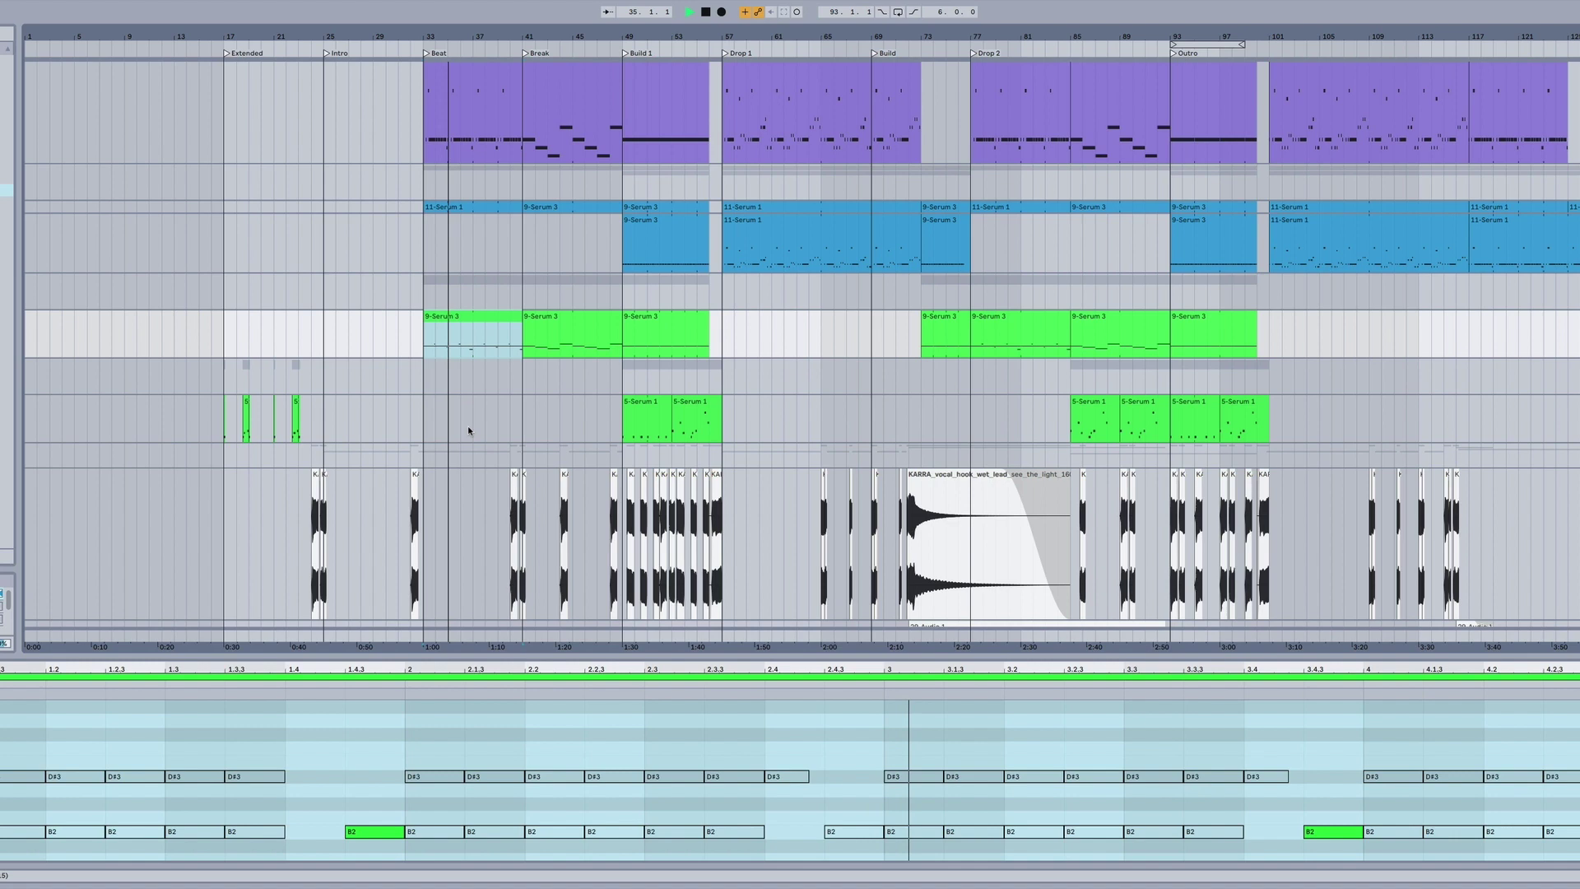
{"action": "scroll", "coordinate": [468, 425], "scroll_direction": "up", "scroll_amount": 3}
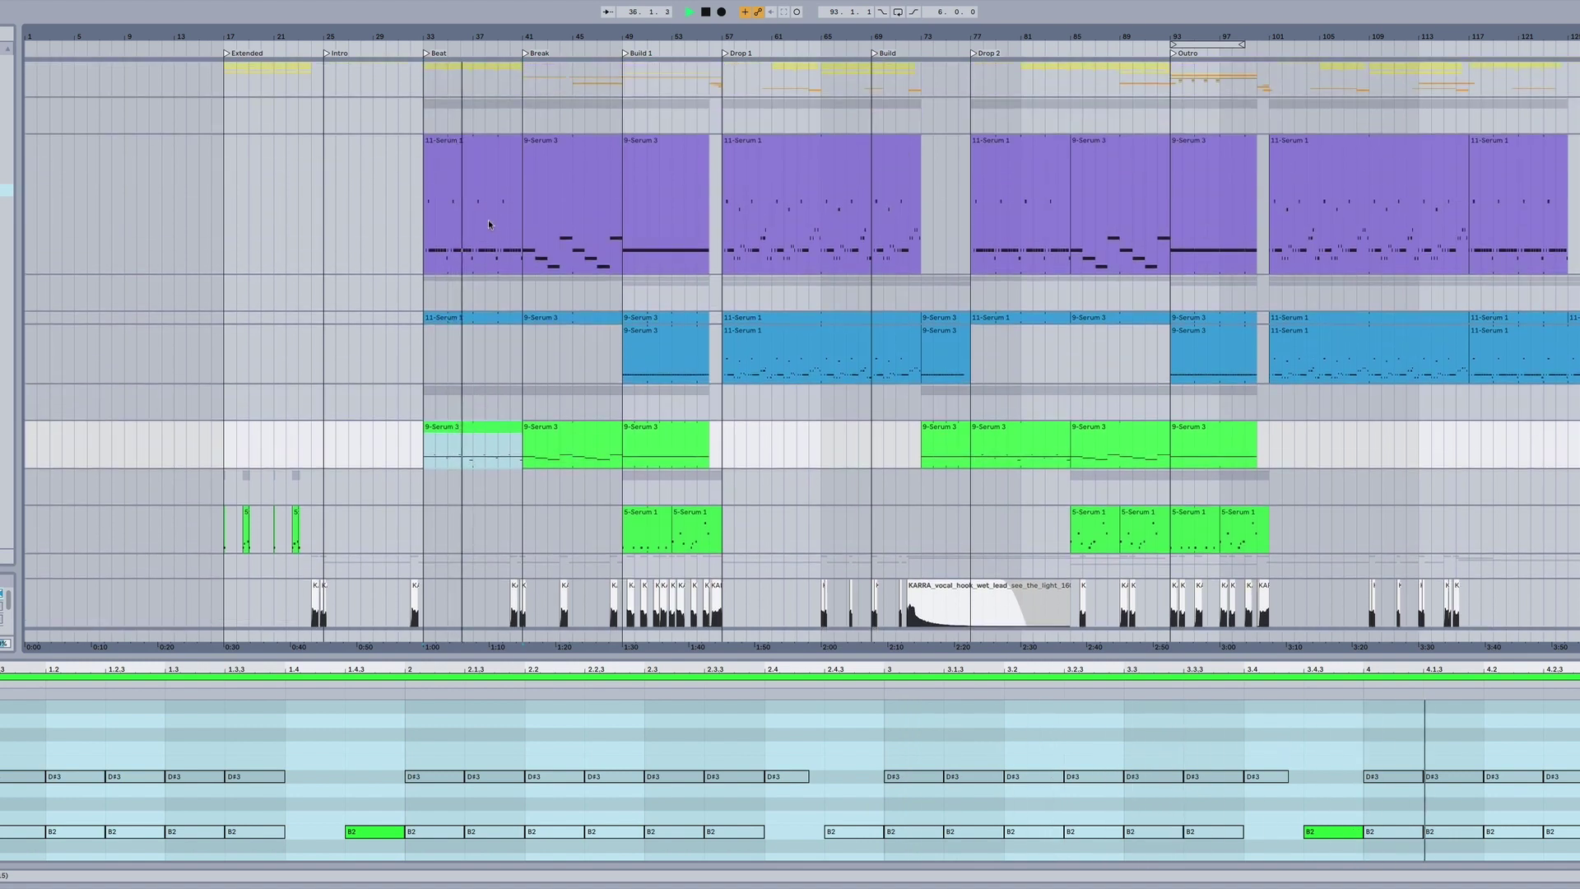
Compare the notes of the blue 11-Serum 1 clip with those of the green 9-Serum 3 clip in the Beat section
{"action": "left_click", "coordinate": [493, 318]}
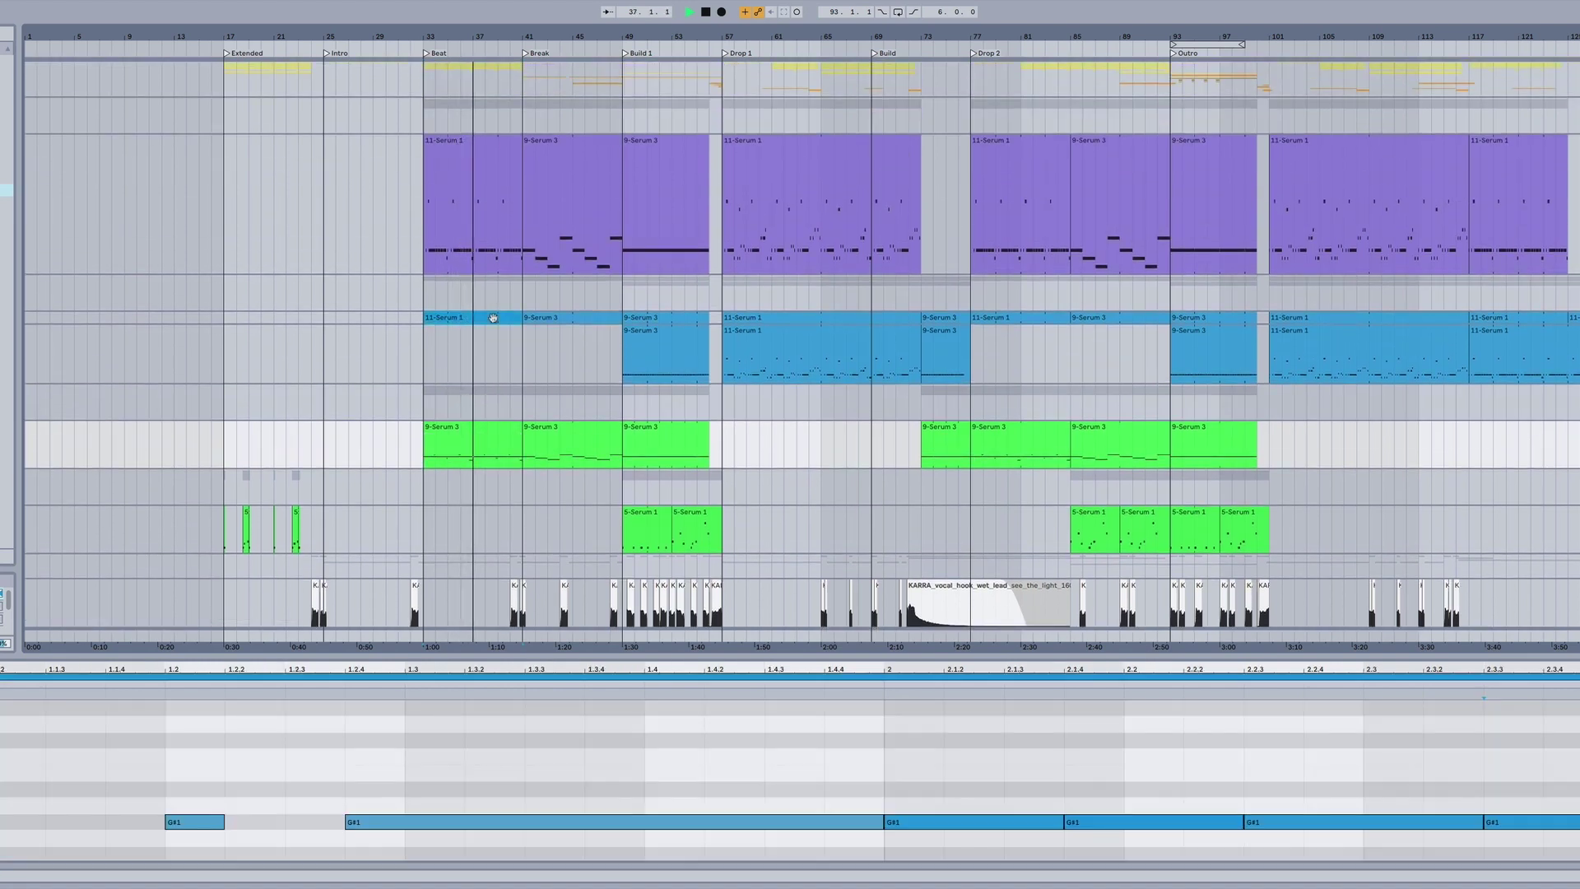
{"action": "left_click_drag", "start_coordinate": [870, 656], "coordinate": [868, 364]}
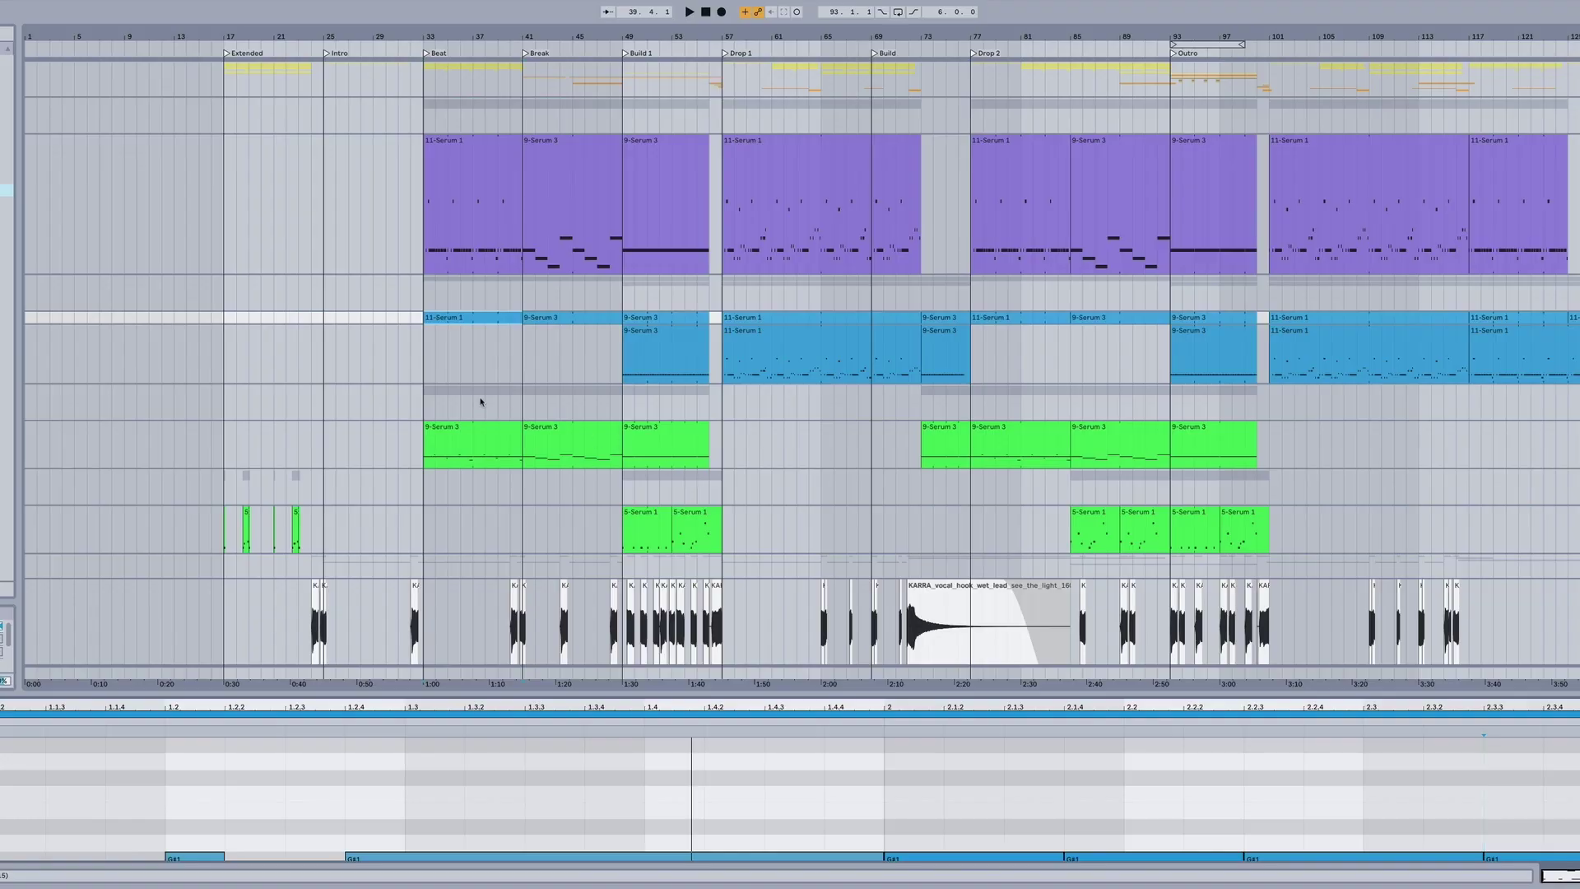
{"action": "scroll", "coordinate": [480, 402], "scroll_direction": "down", "scroll_amount": 1}
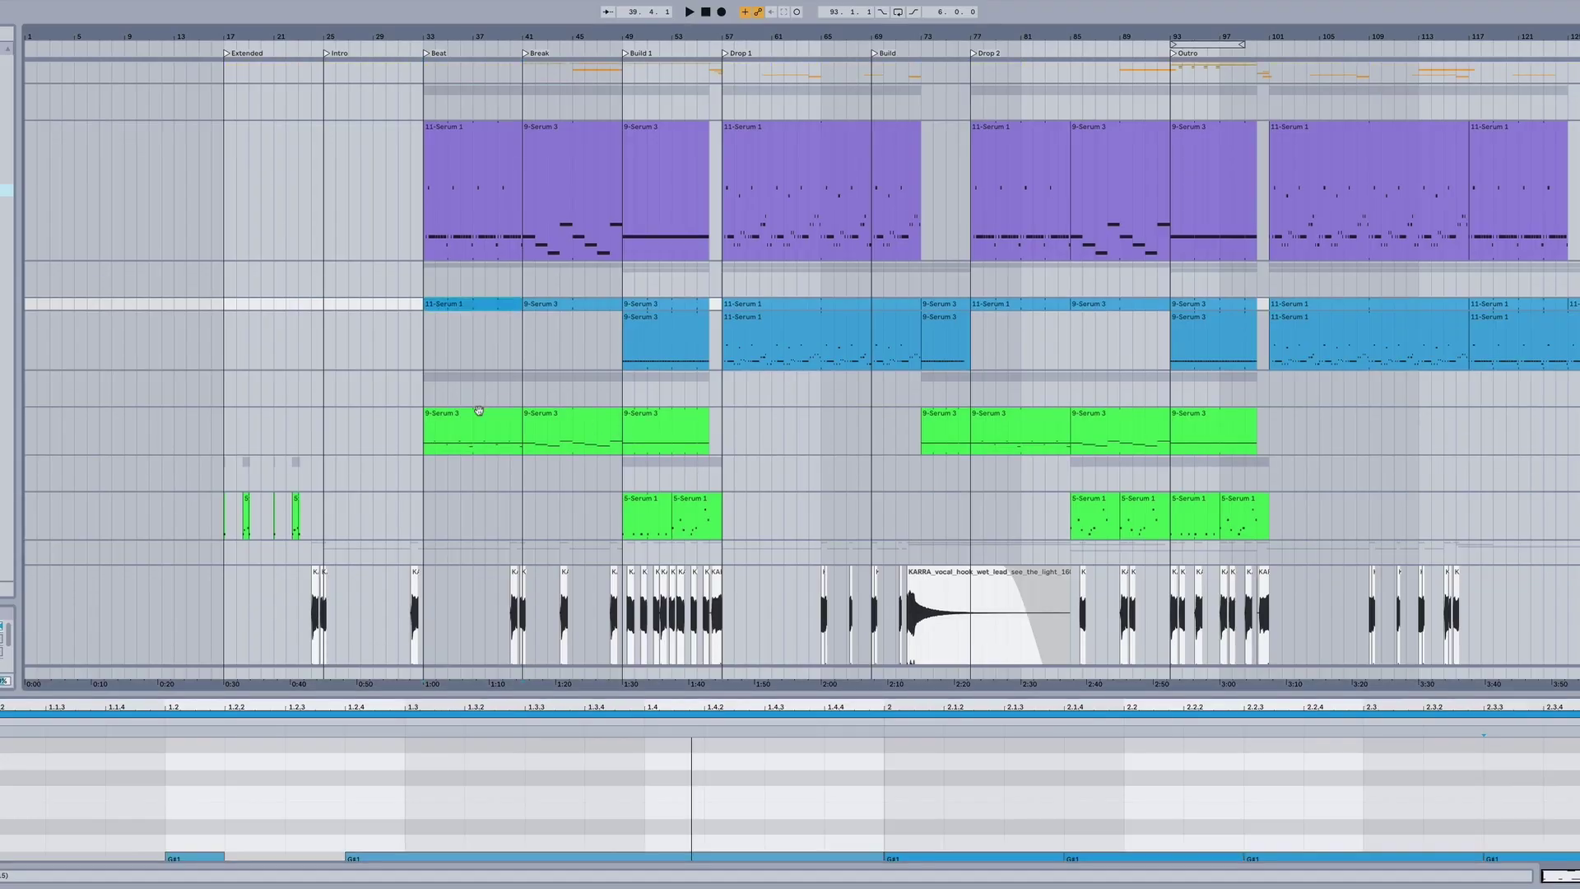
{"action": "left_click", "coordinate": [479, 408]}
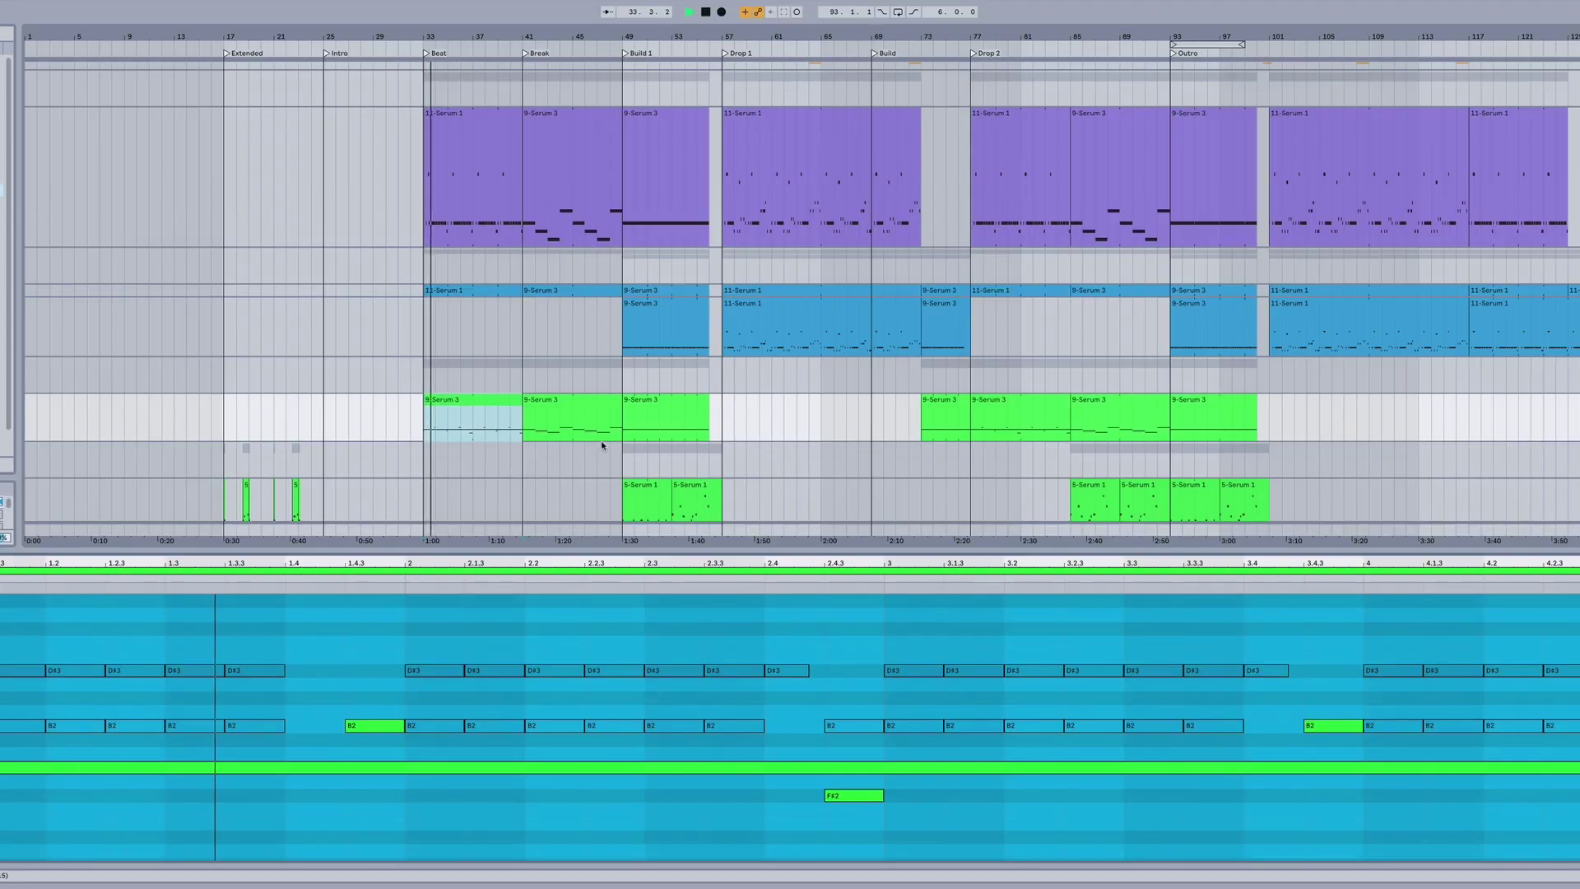
Examine the notes of the 9-Serum 3 bass clip in the Break section and shrink the note editor
{"action": "scroll", "coordinate": [601, 438], "scroll_direction": "down", "scroll_amount": 2}
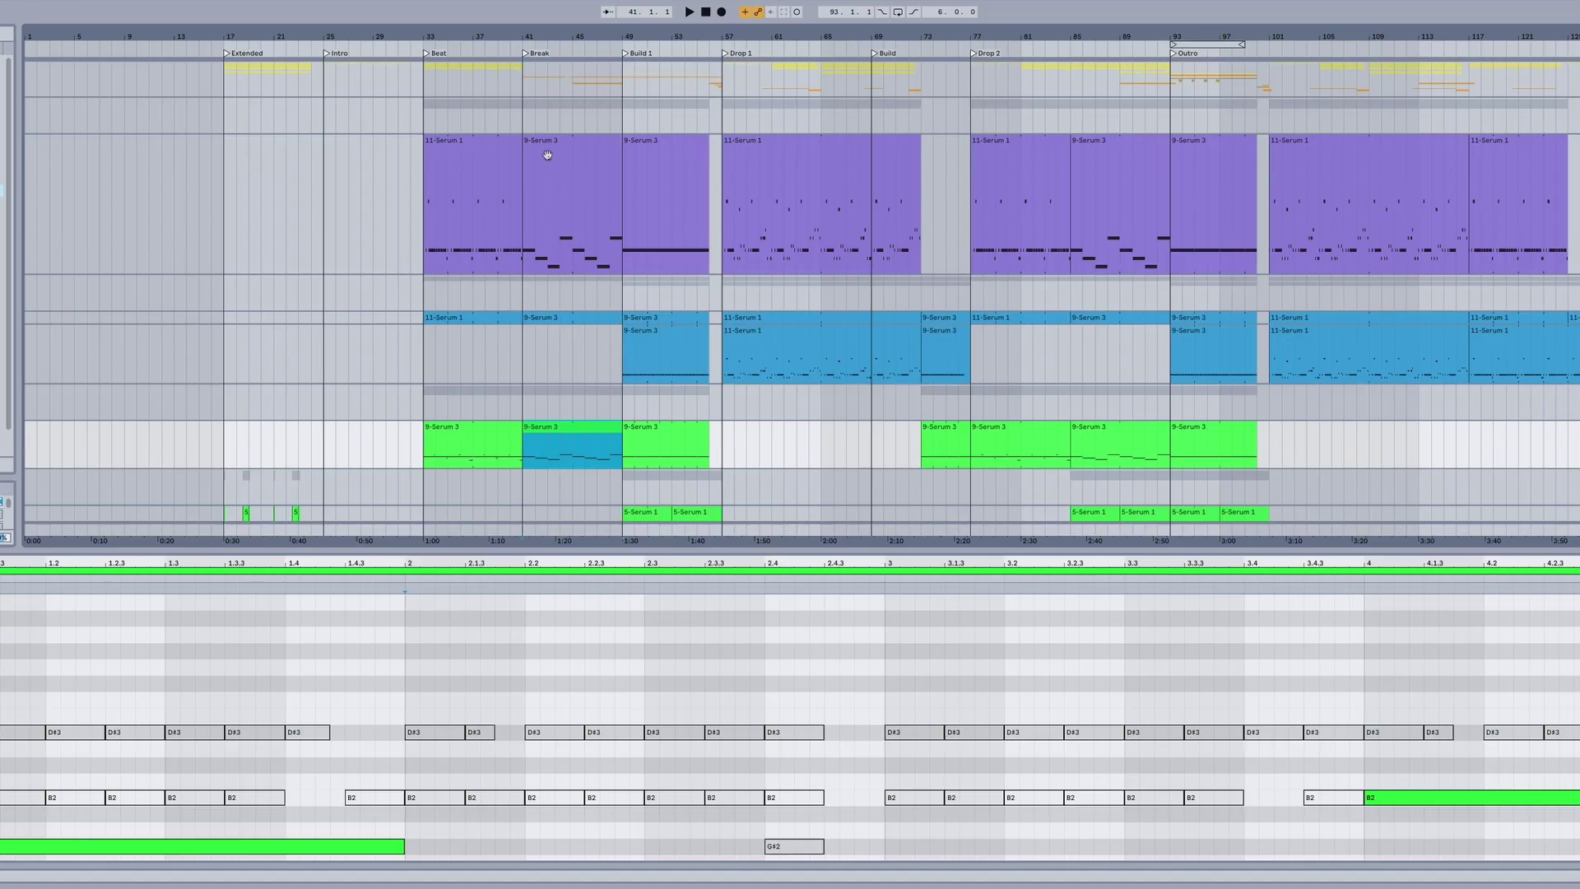
{"action": "left_click", "coordinate": [549, 140]}
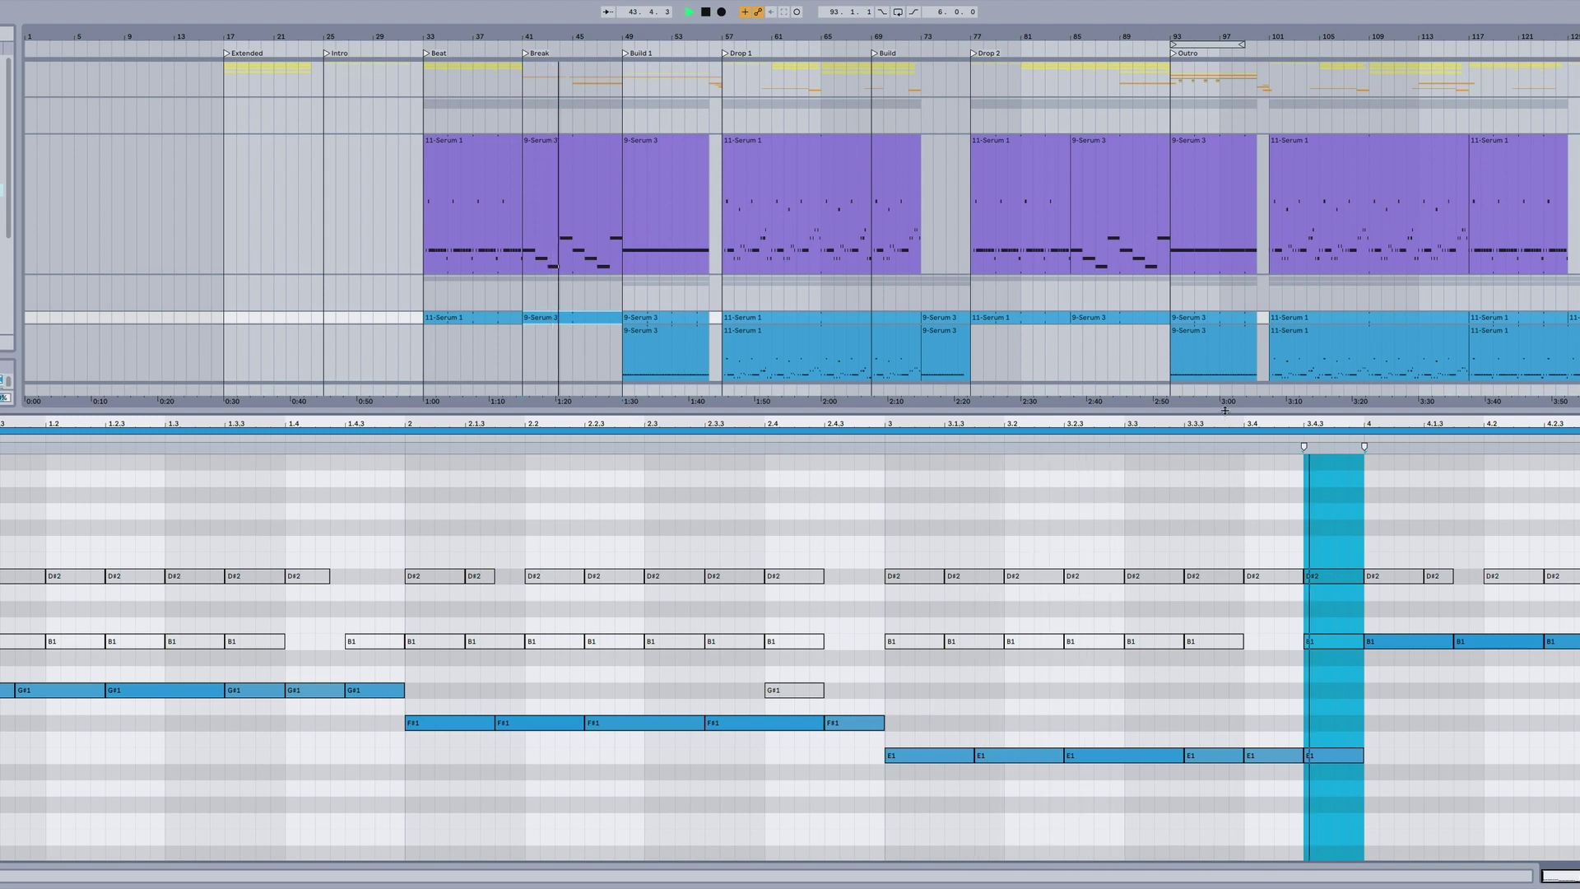
{"action": "left_click_drag", "start_coordinate": [1234, 466], "coordinate": [1055, 562]}
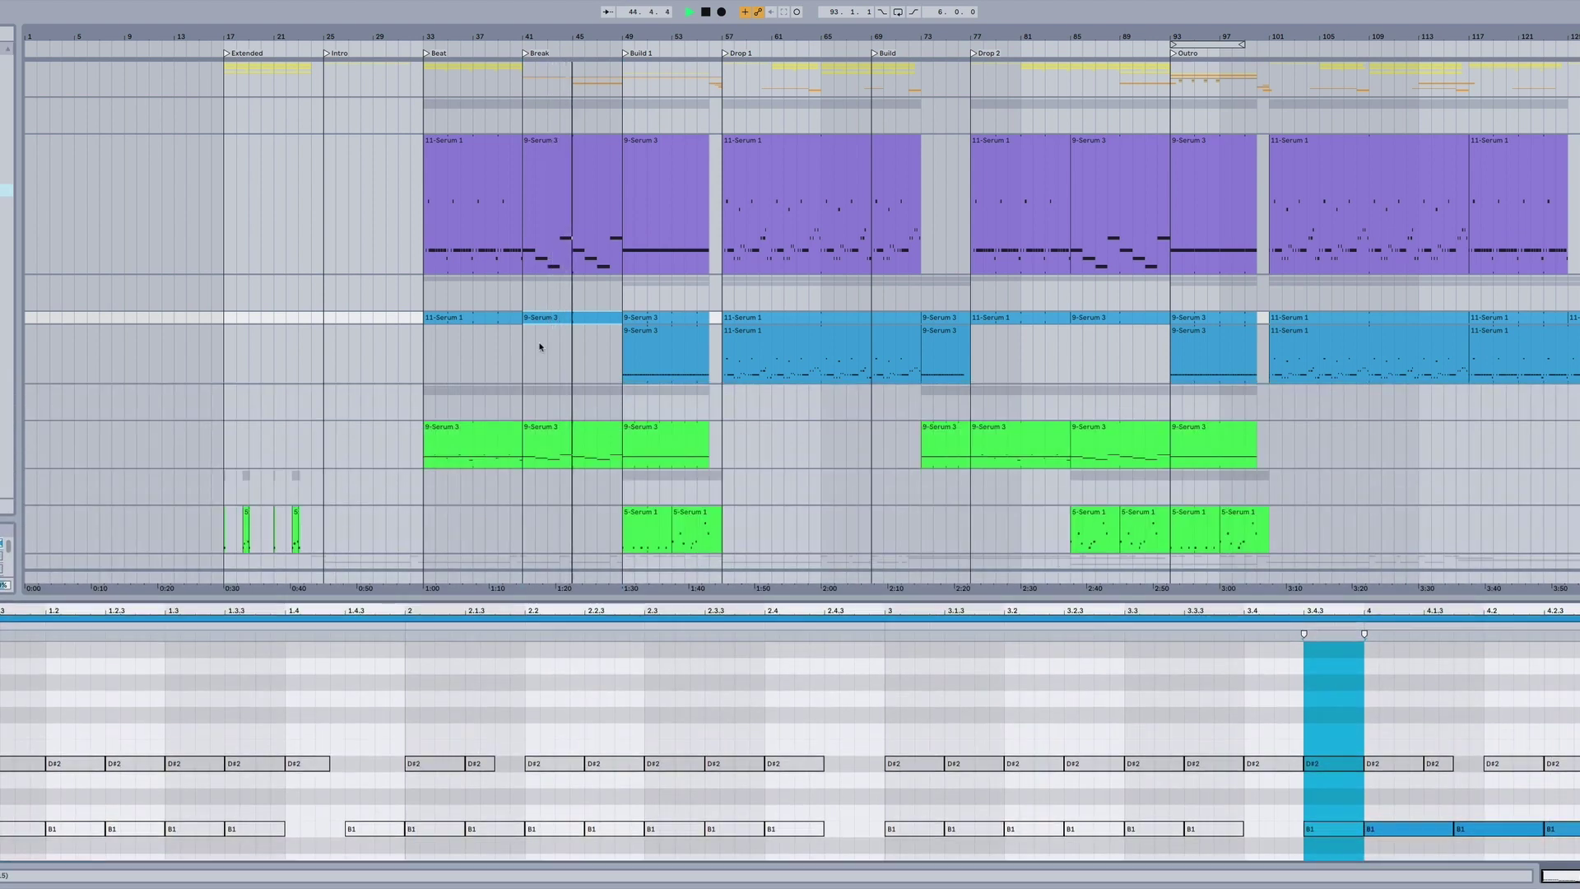
Audition the Break section's chopped KARRA vocal clips alongside the vocal MIDI clips below them
{"action": "scroll", "coordinate": [607, 366], "scroll_direction": "down", "scroll_amount": 3}
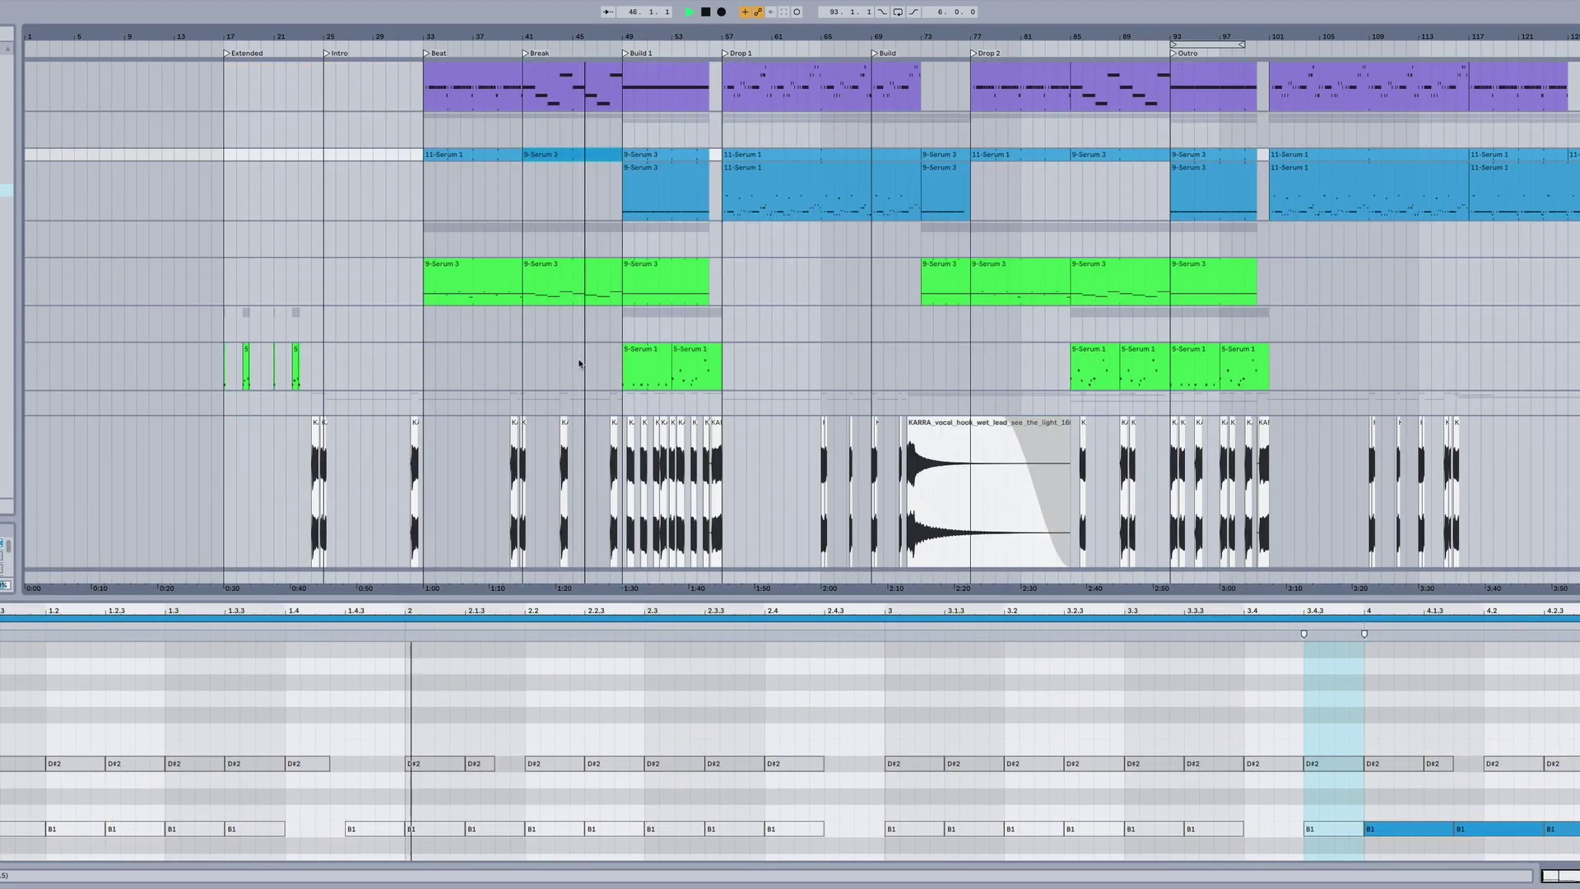
{"action": "scroll", "coordinate": [579, 364], "scroll_direction": "down", "scroll_amount": 5}
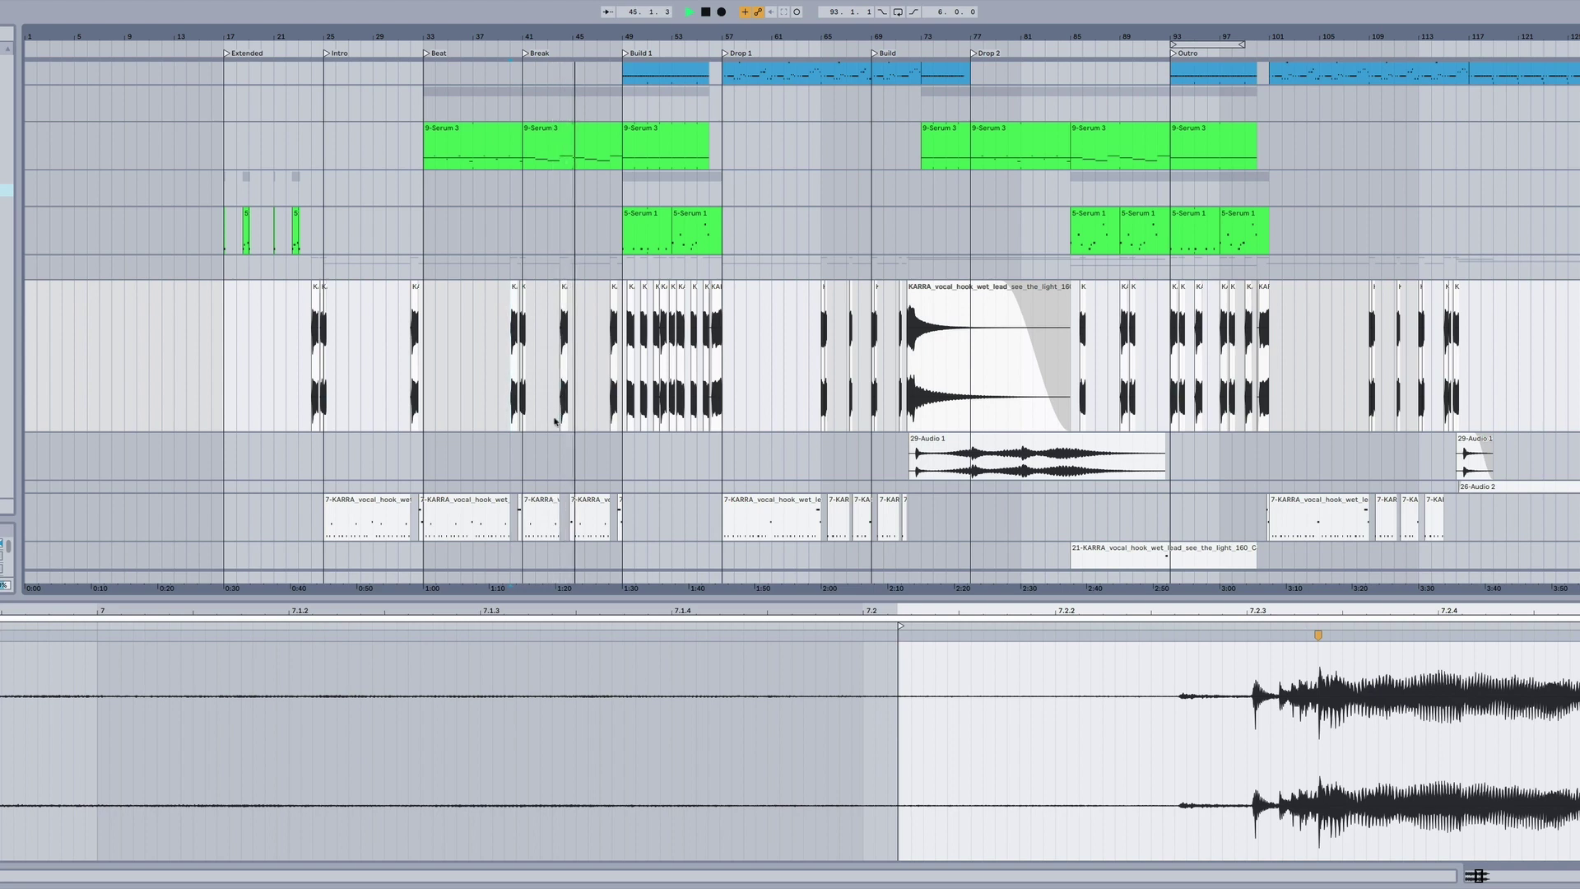
{"action": "left_click", "coordinate": [604, 424]}
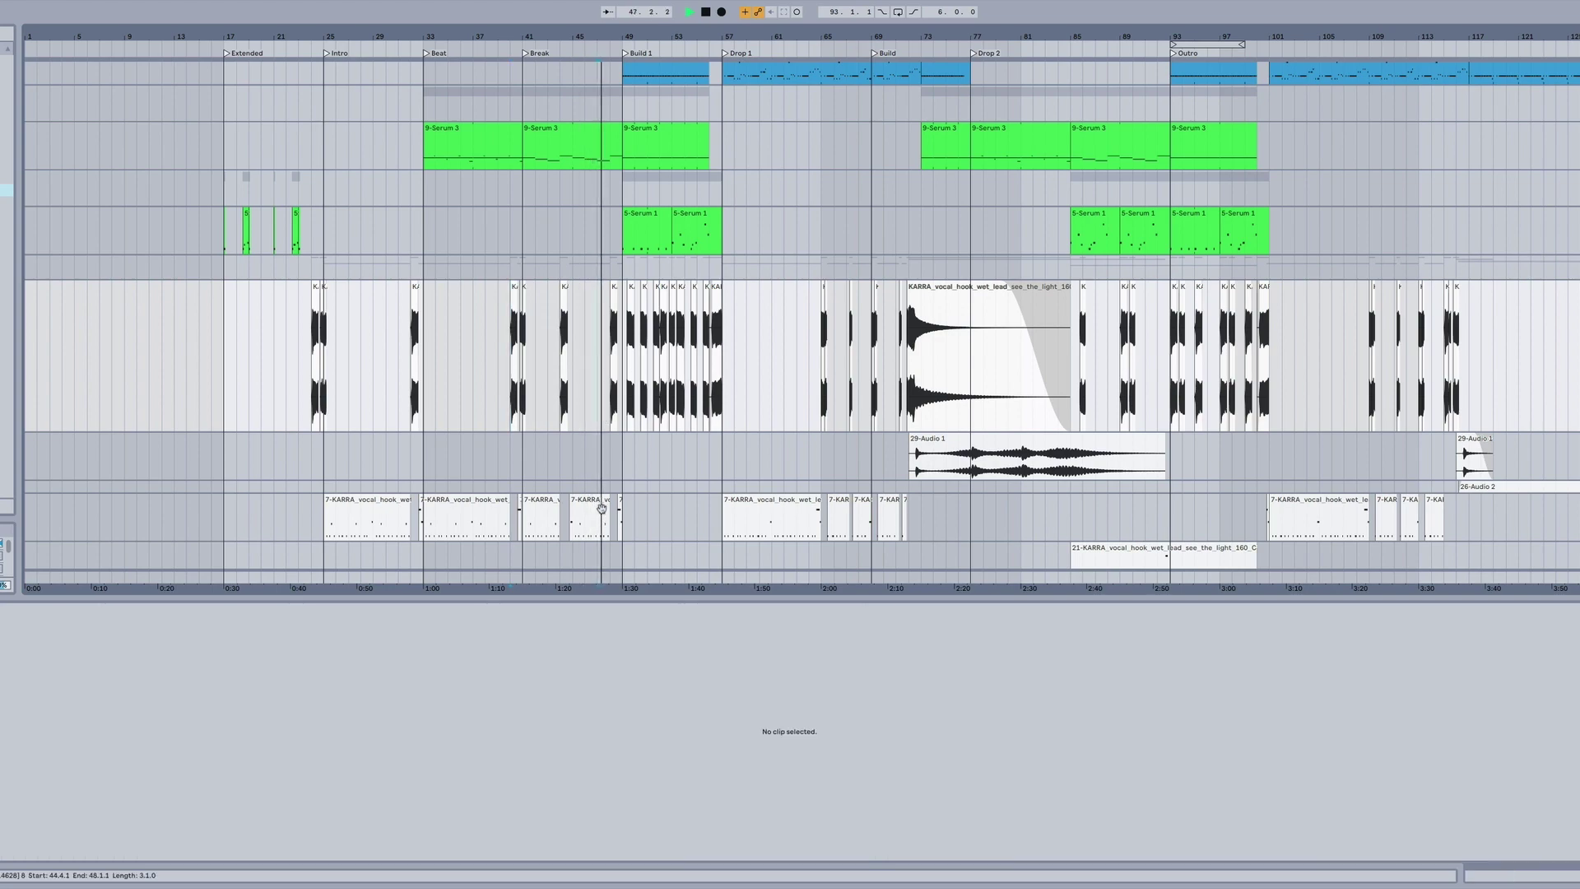
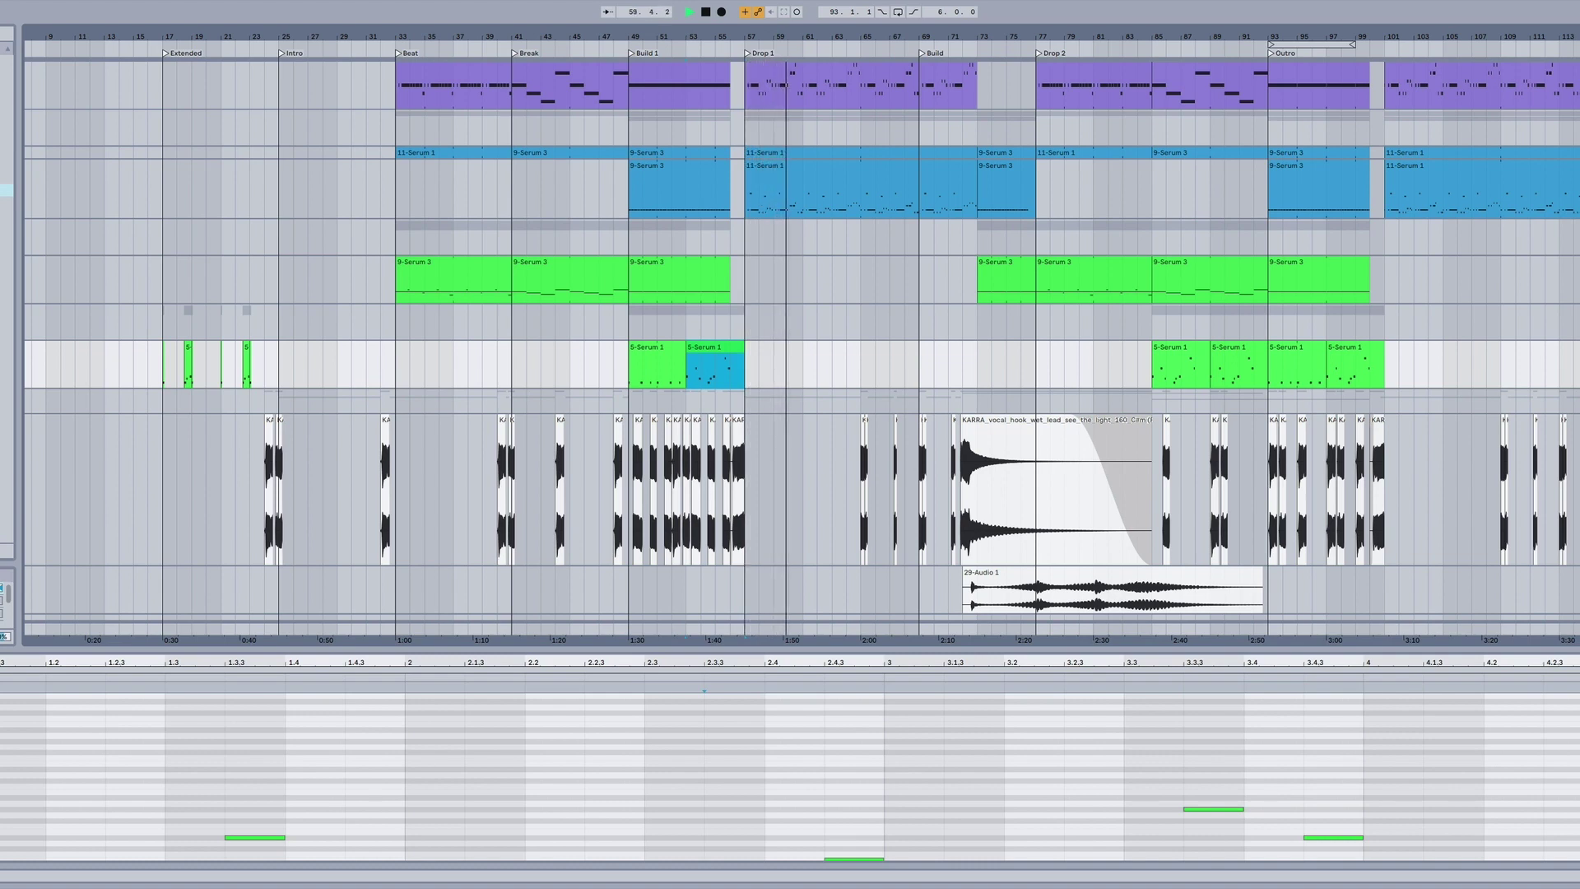
Audition the transition from the end of Build 1 into Drop 1 and follow the arrangement toward Drop 2
{"action": "left_click", "coordinate": [1030, 349]}
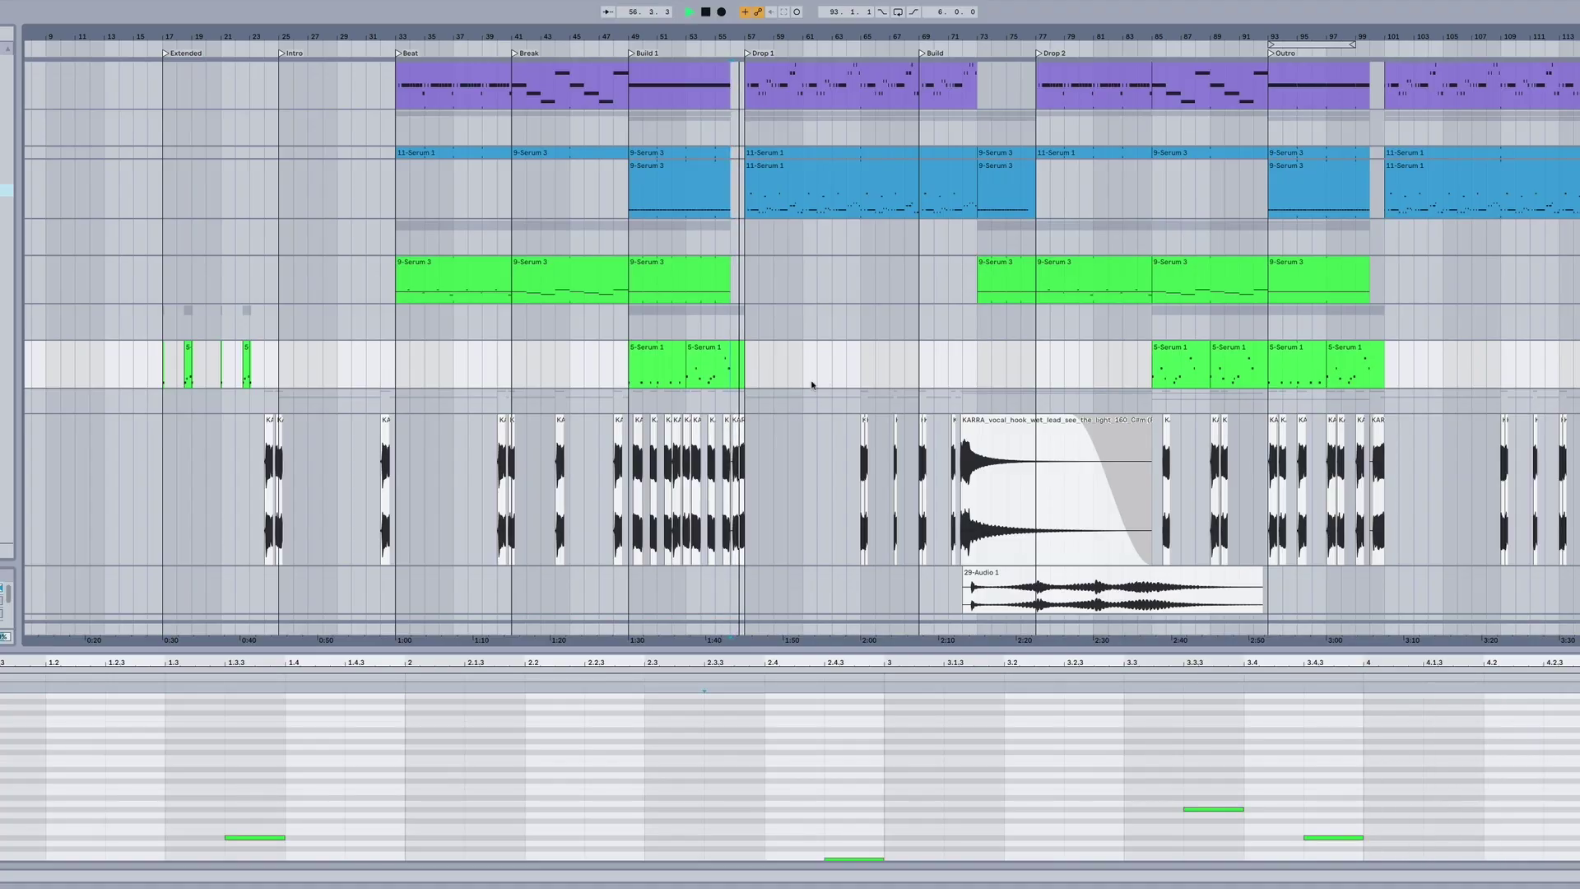
{"action": "scroll", "coordinate": [996, 369], "scroll_direction": "right", "scroll_amount": 3}
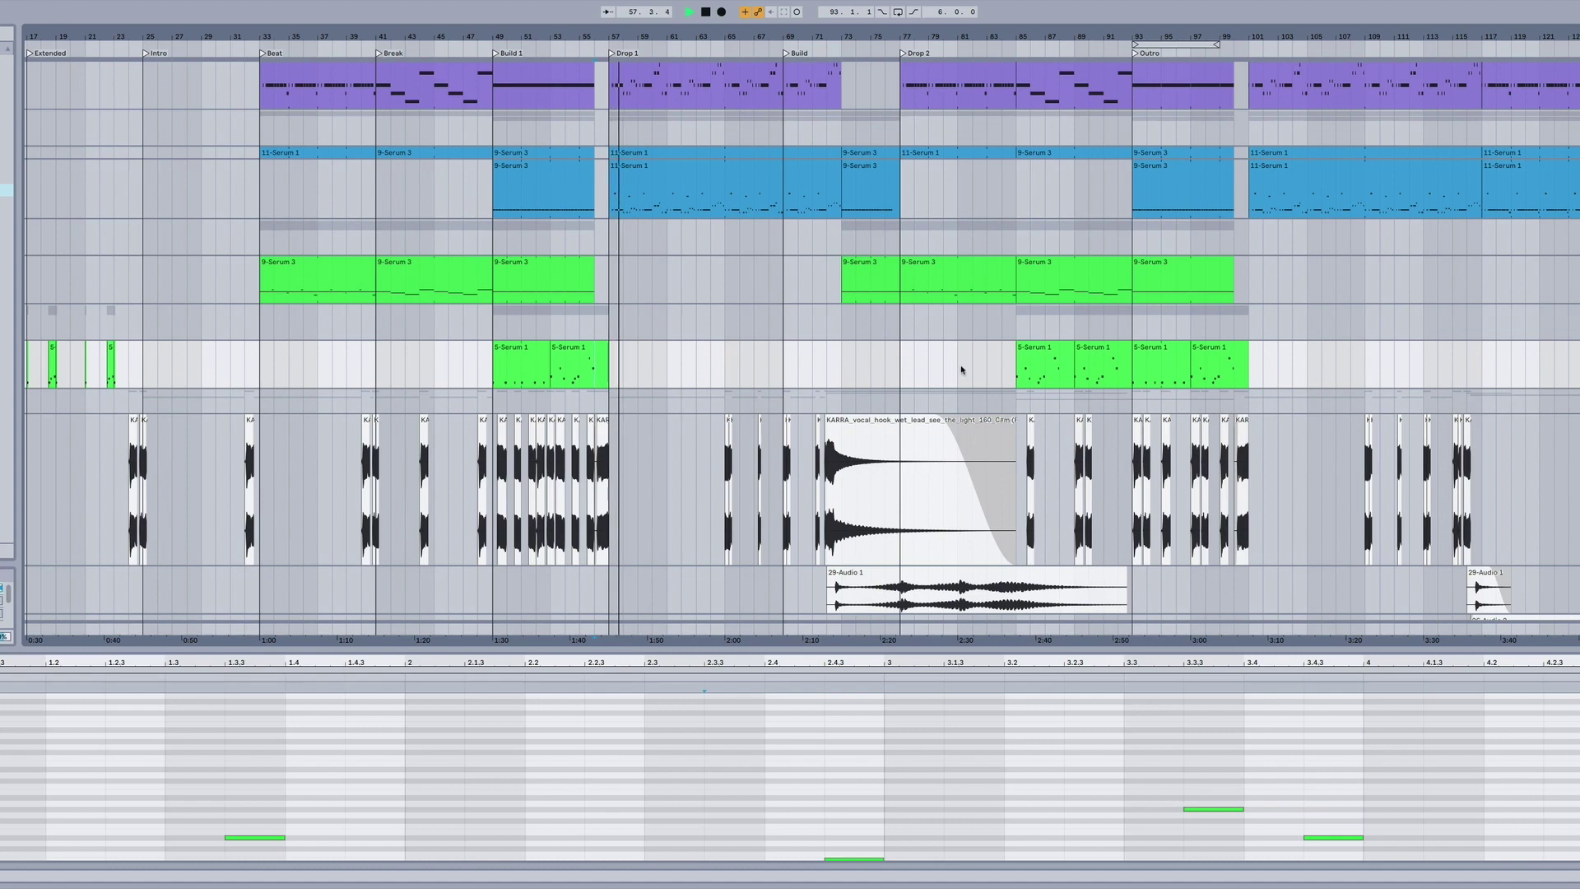
{"action": "scroll", "coordinate": [961, 369], "scroll_direction": "right", "scroll_amount": 1}
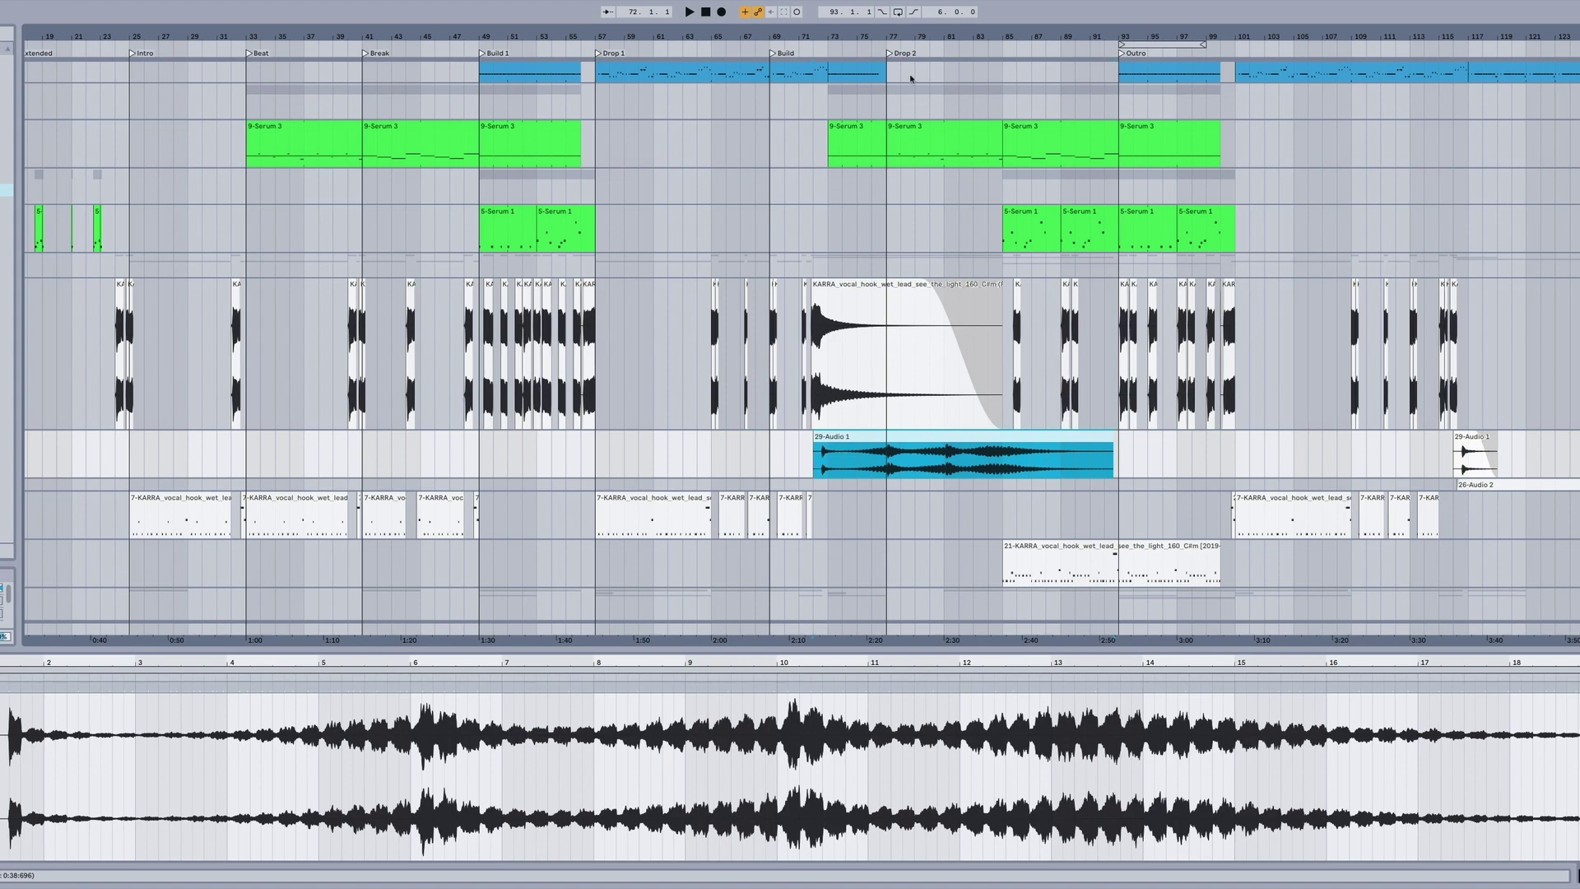
Zoom in on the start of the 29-Audio 1 clip, audition it, and select its short vocal burst in bar 72
{"action": "left_click_drag", "start_coordinate": [916, 35], "coordinate": [829, 328]}
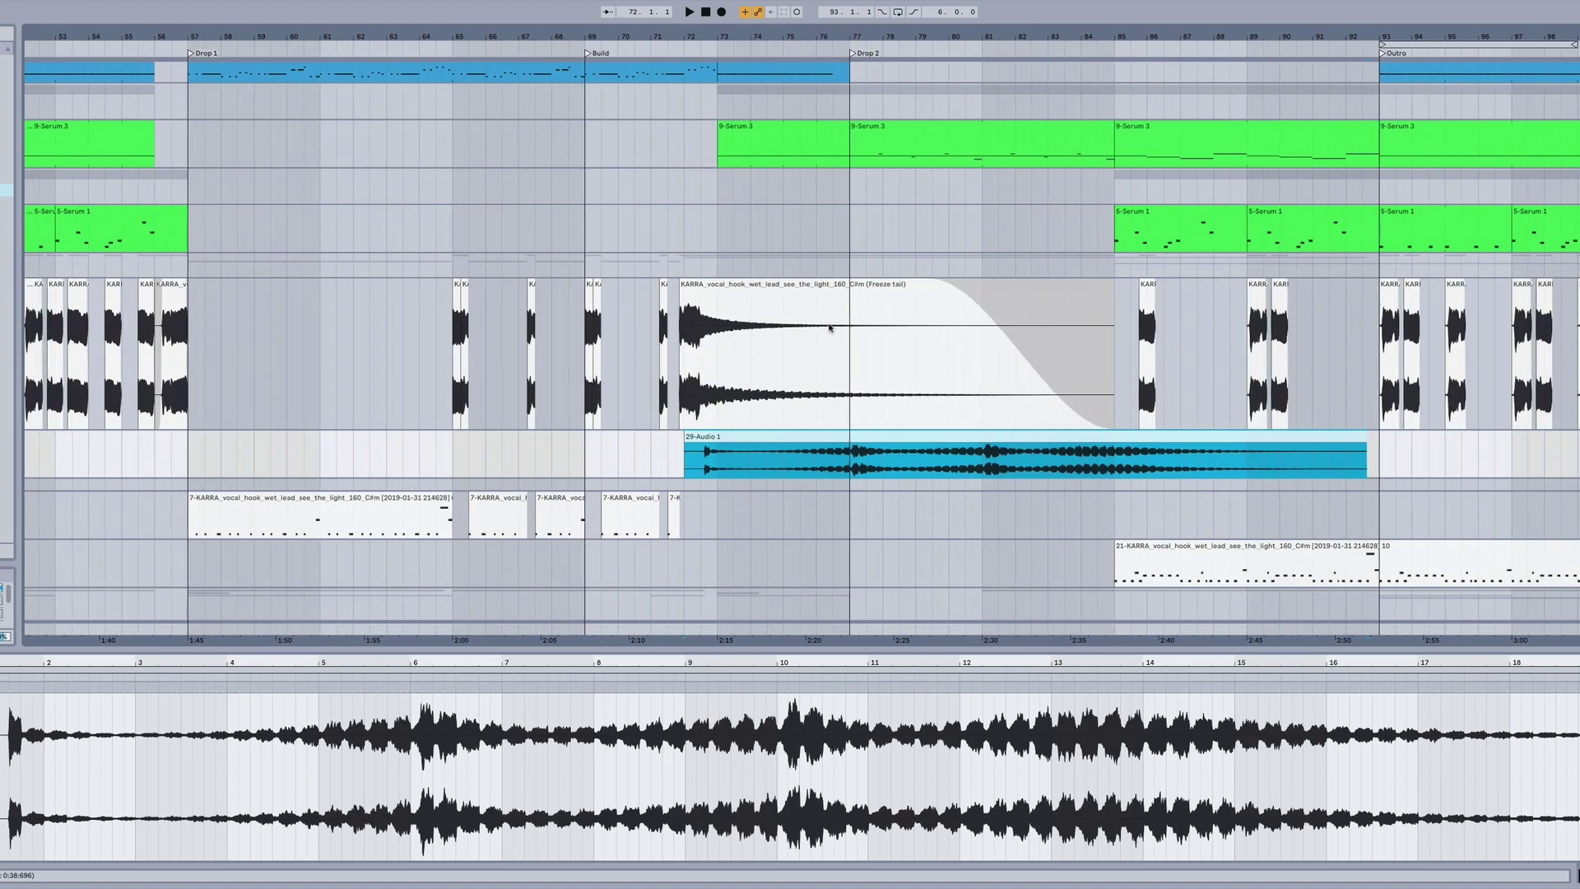
{"action": "left_click", "coordinate": [707, 466]}
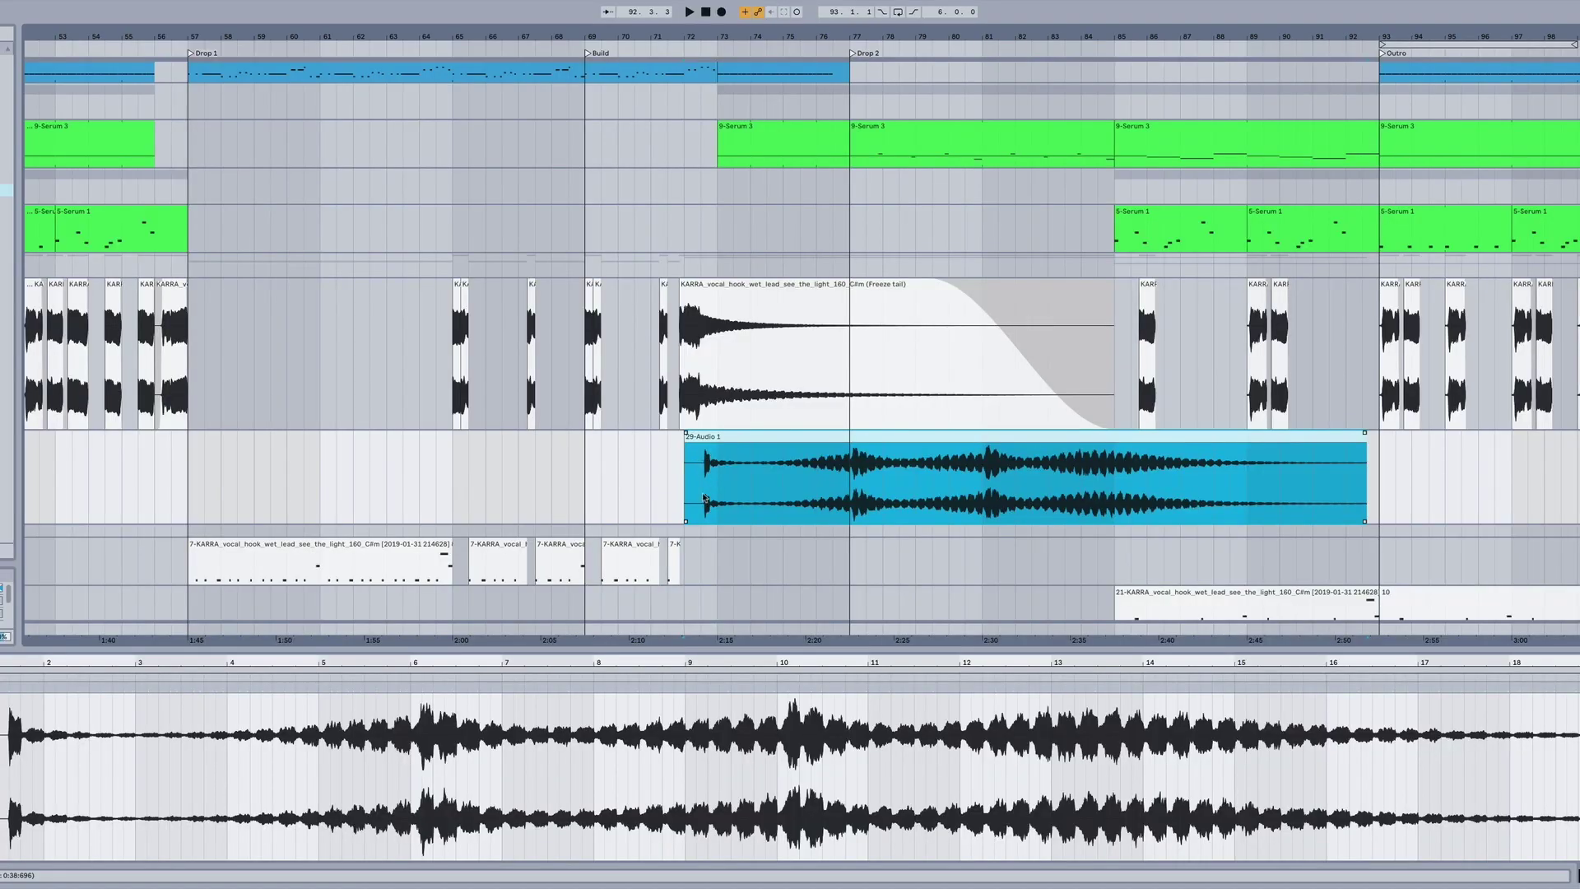
{"action": "left_click", "coordinate": [704, 497]}
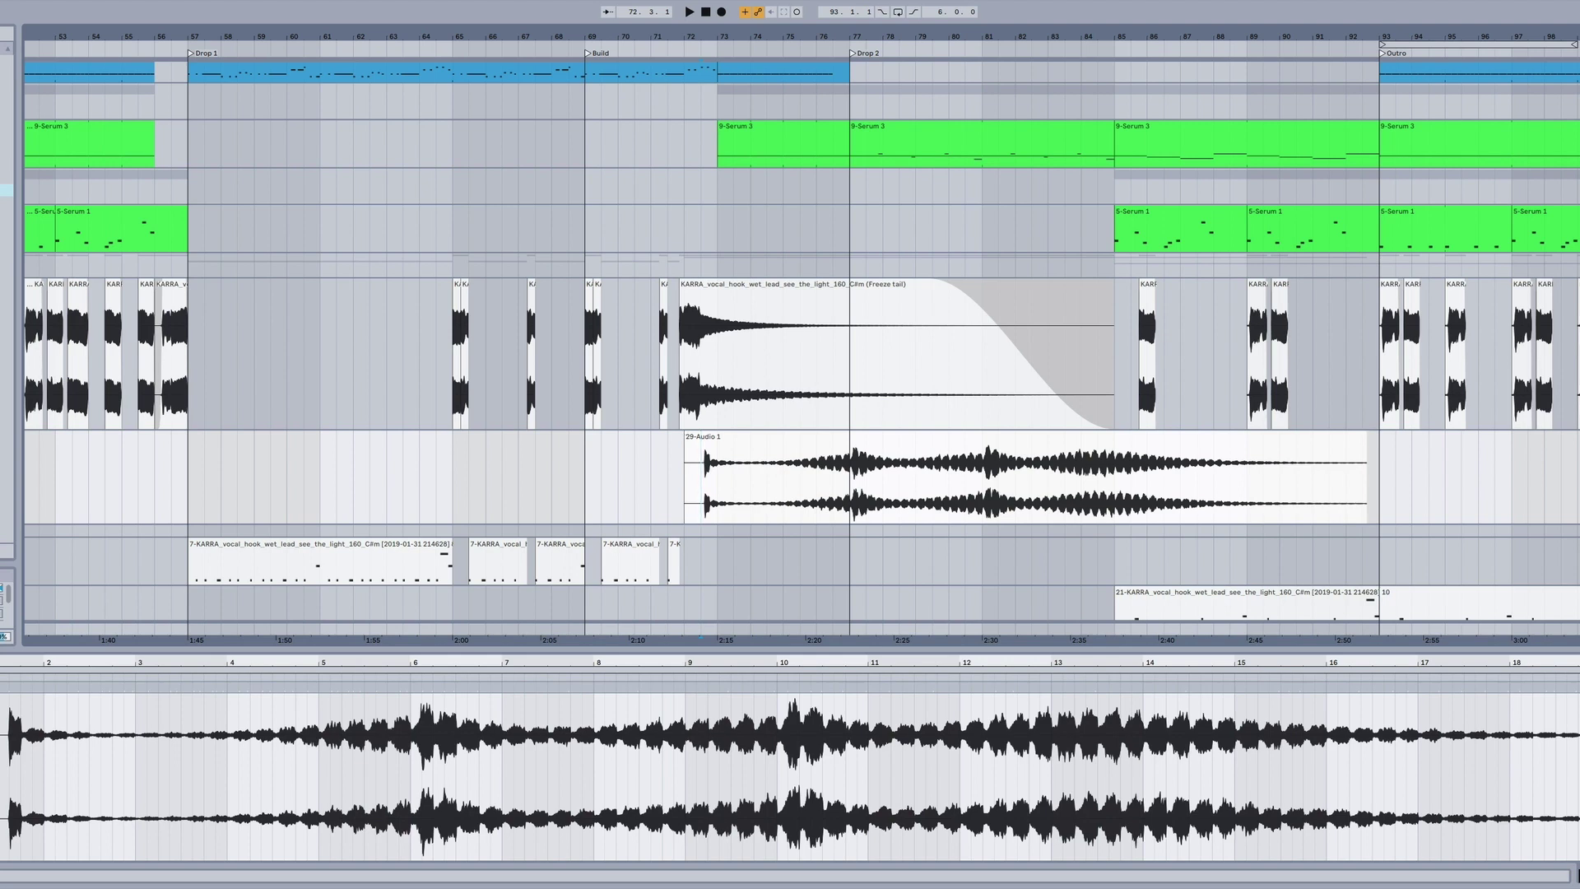
{"action": "left_click_drag", "start_coordinate": [698, 33], "coordinate": [699, 74]}
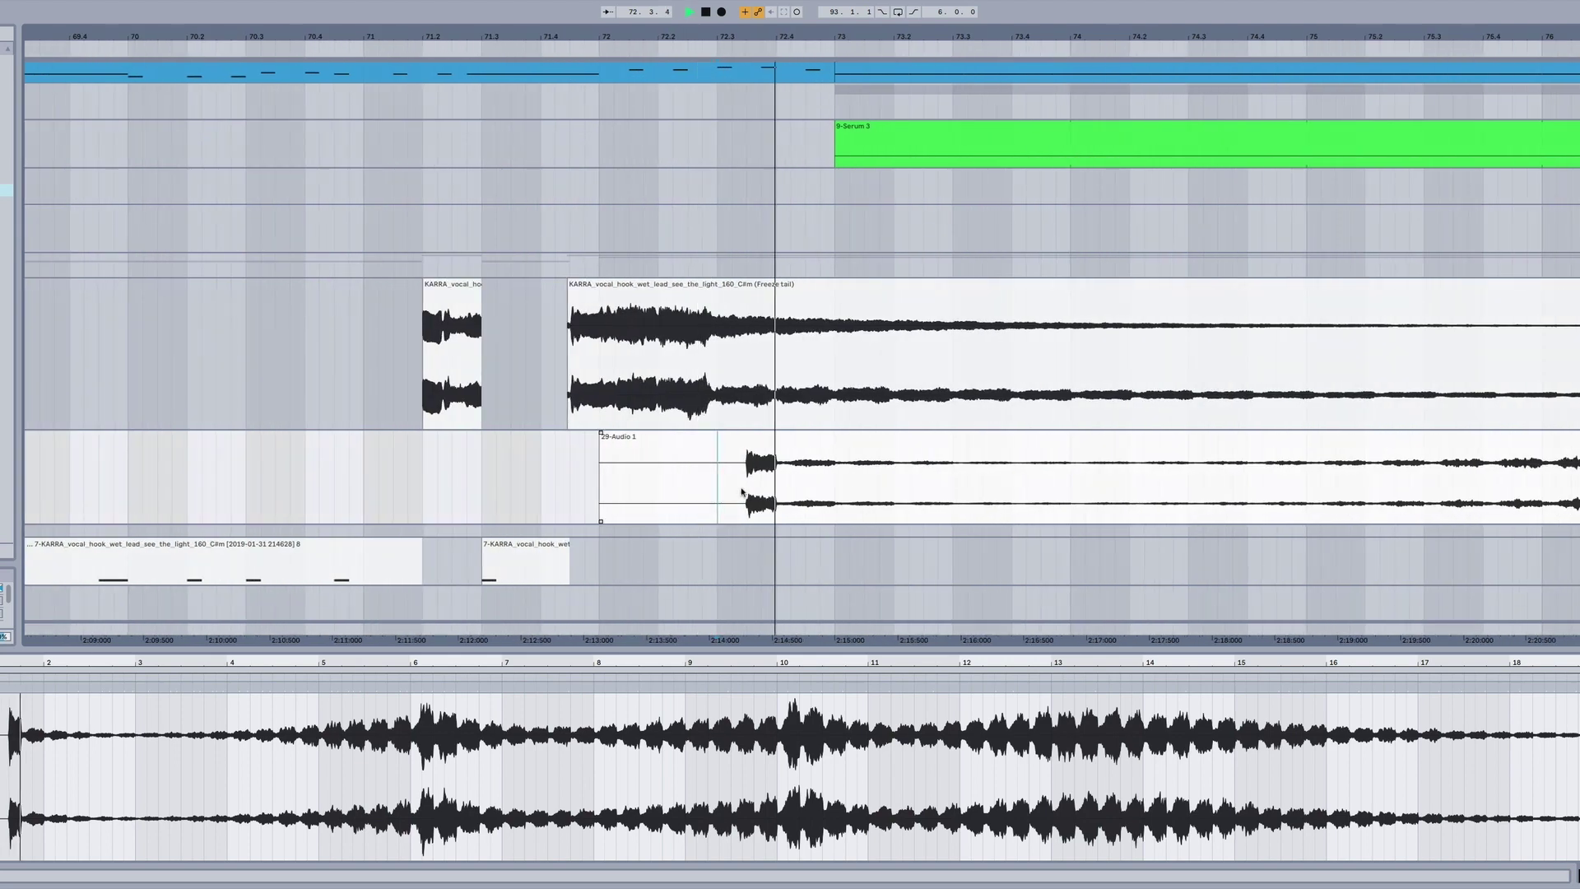
{"action": "key", "text": "space"}
{"action": "left_click_drag", "start_coordinate": [745, 504], "coordinate": [778, 505]}
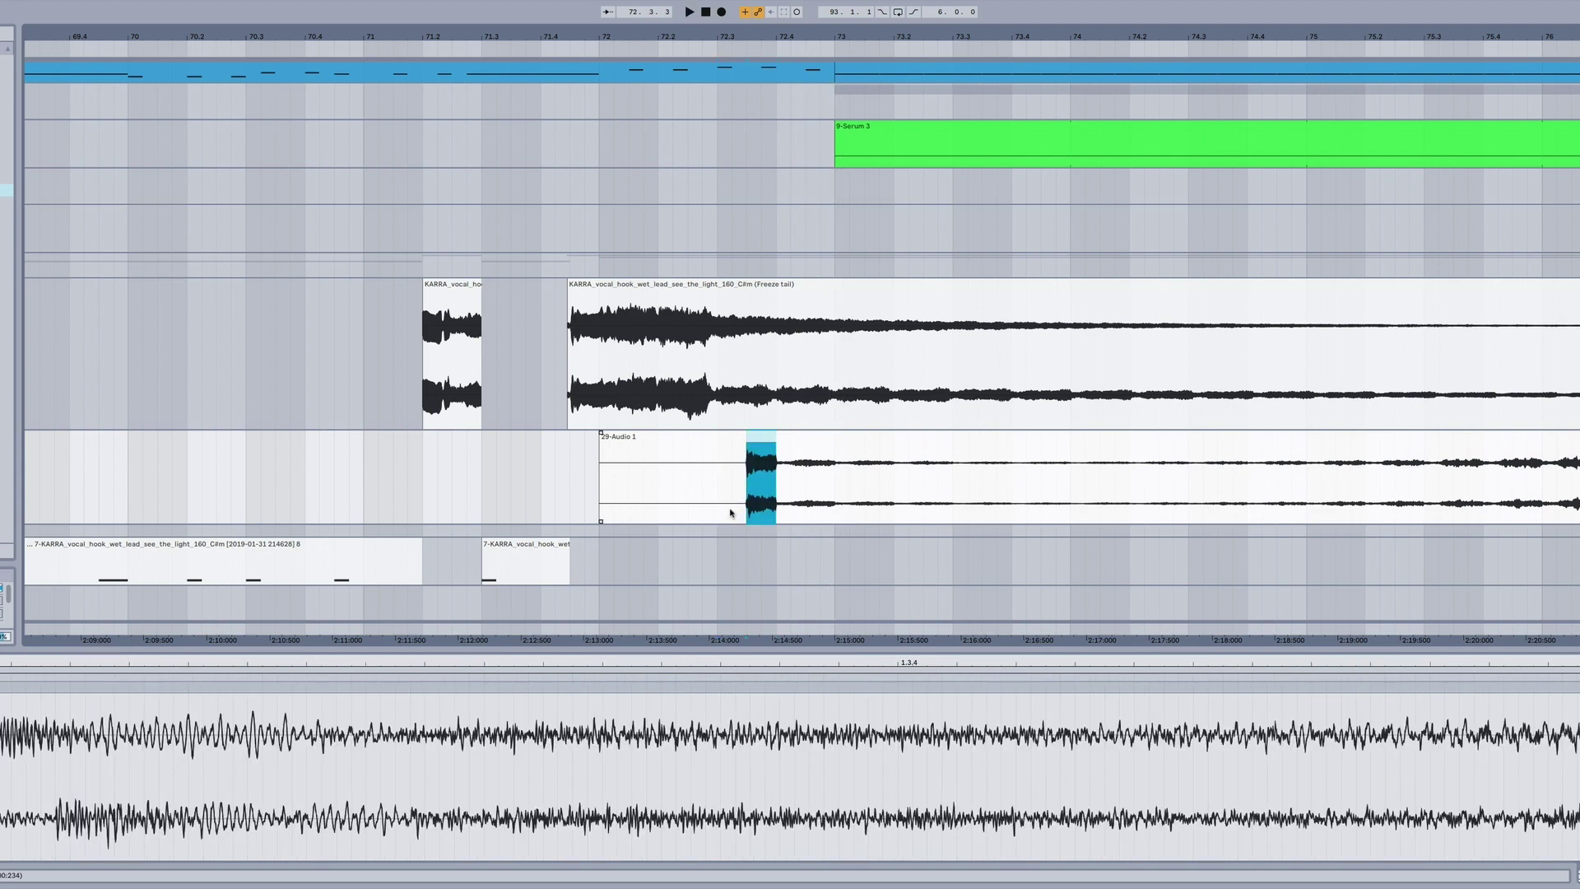
Examine the 29-Audio 1 waveform from the vocal burst in bar 72 to its swell at Drop 2
{"action": "scroll", "coordinate": [787, 512], "scroll_direction": "right", "scroll_amount": 1}
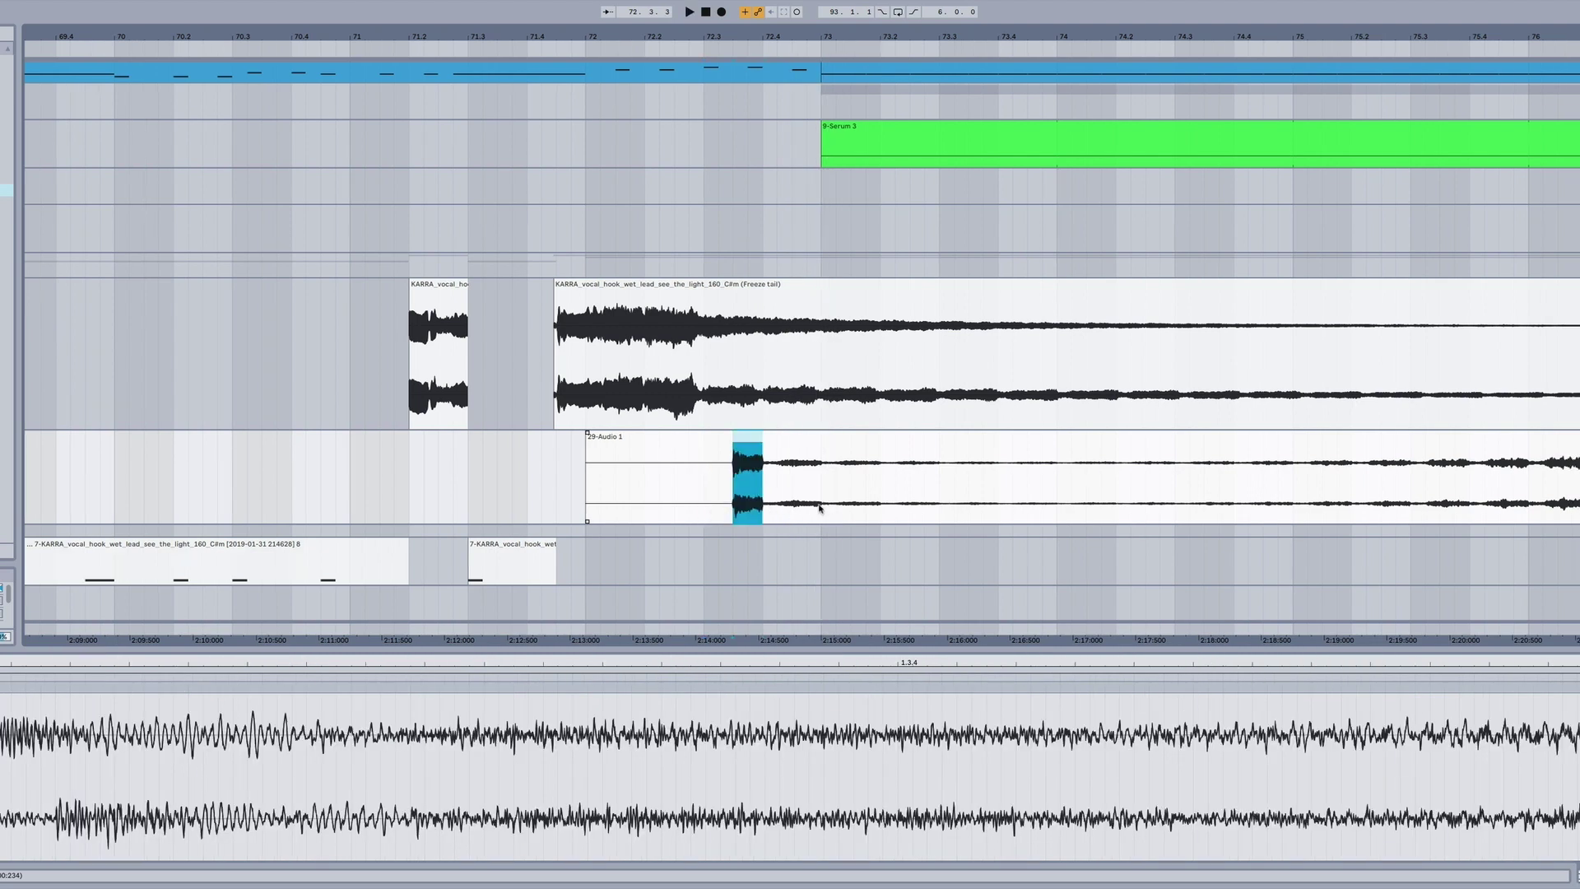
{"action": "scroll", "coordinate": [821, 506], "scroll_direction": "right", "scroll_amount": 5}
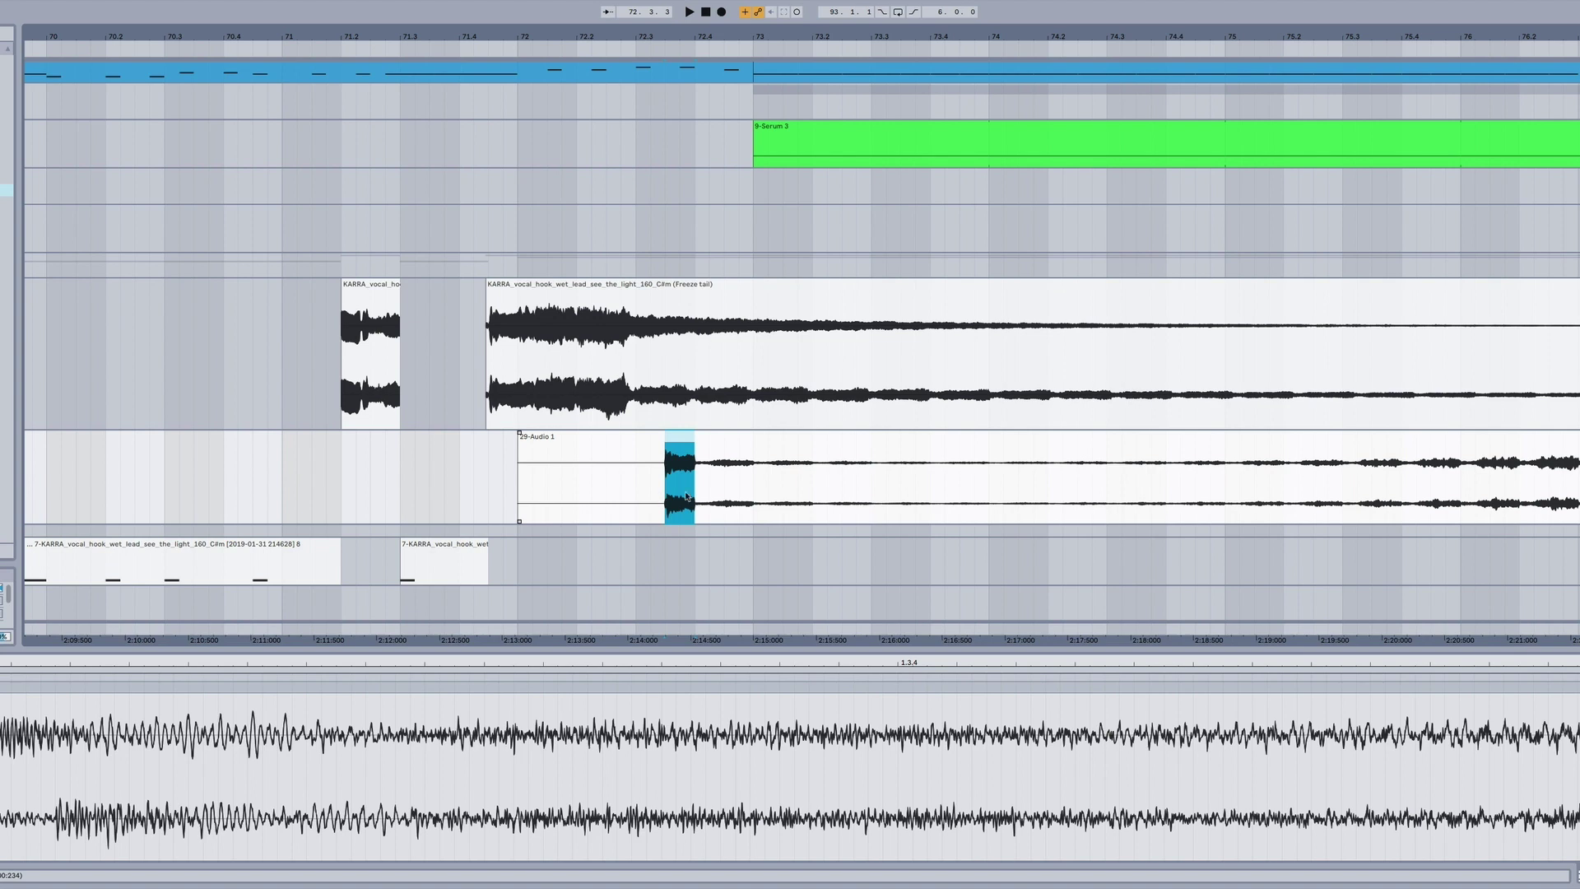
{"action": "scroll", "coordinate": [762, 492], "scroll_direction": "right", "scroll_amount": 6}
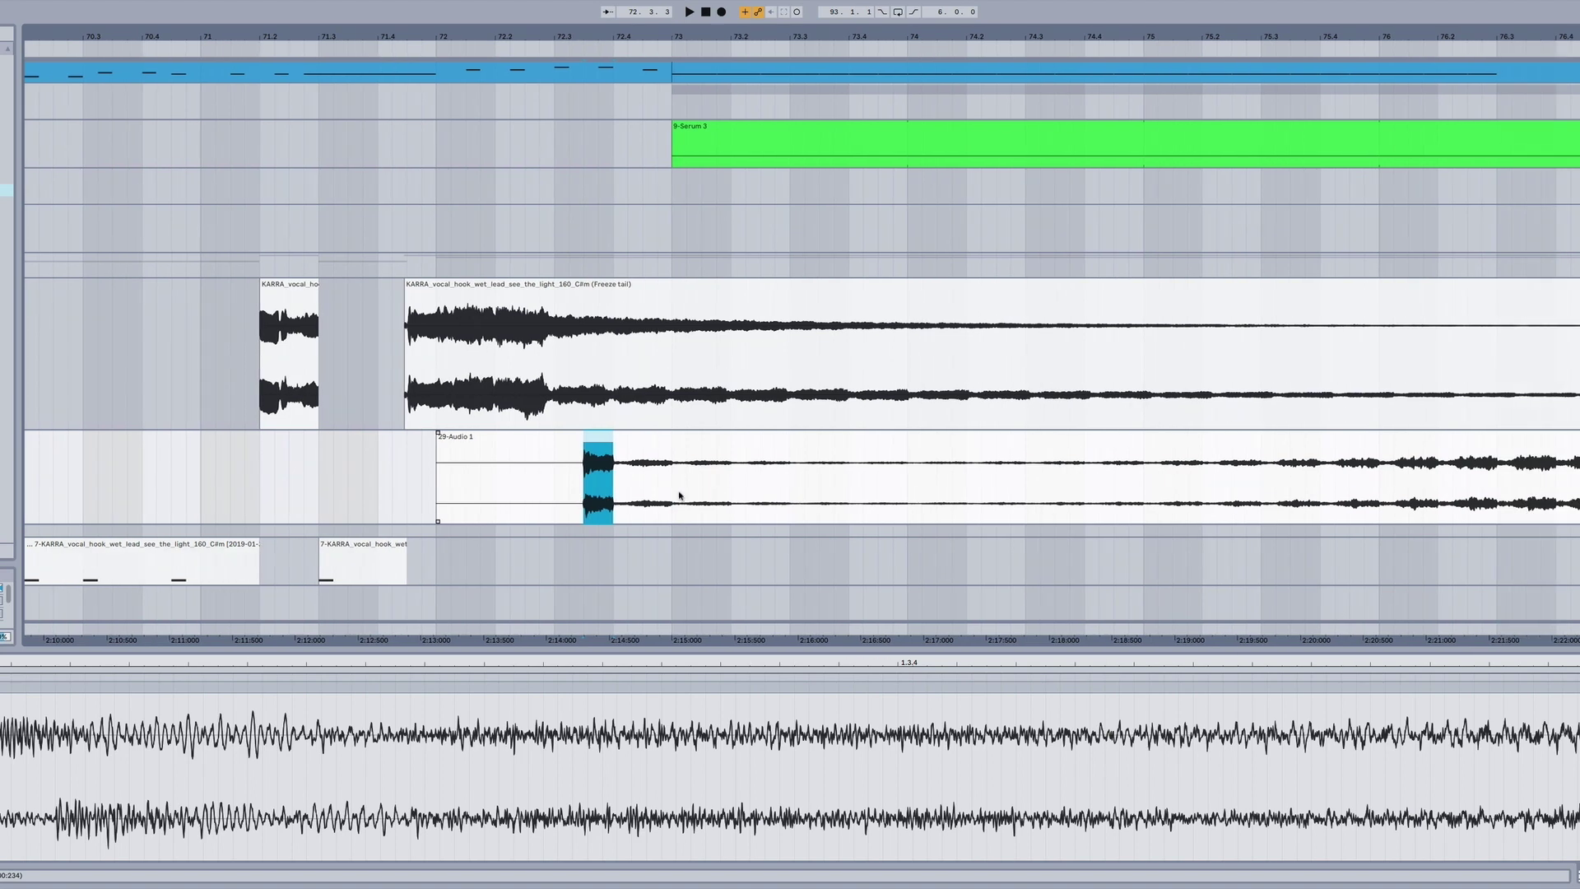
{"action": "scroll", "coordinate": [680, 495], "scroll_direction": "right", "scroll_amount": 2}
{"action": "scroll", "coordinate": [1160, 494], "scroll_direction": "right", "scroll_amount": 12}
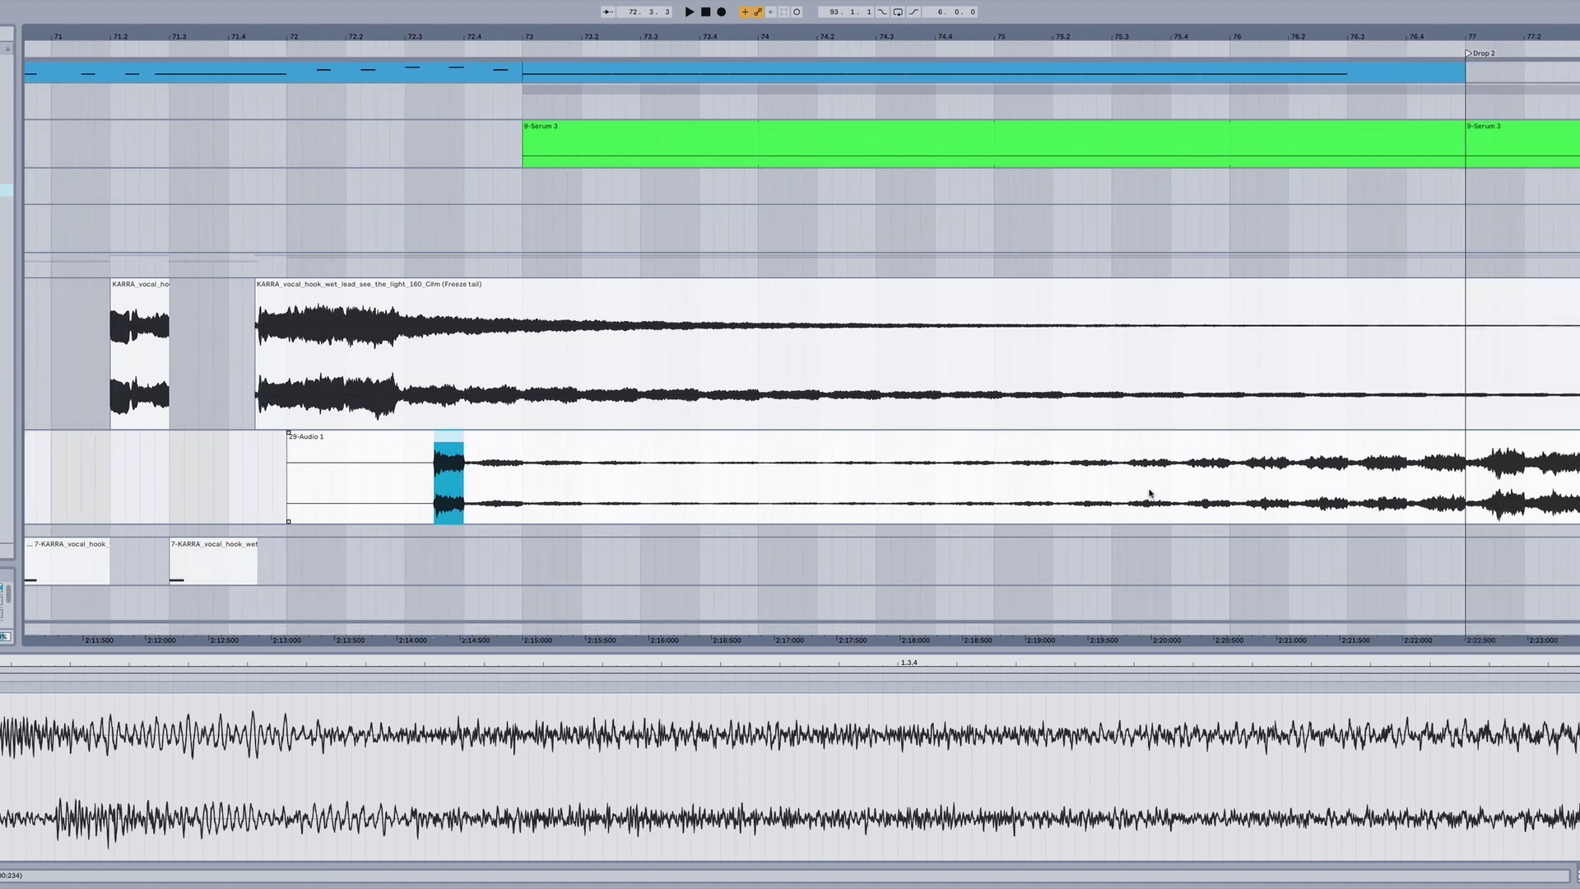
{"action": "scroll", "coordinate": [1029, 493], "scroll_direction": "right", "scroll_amount": 6}
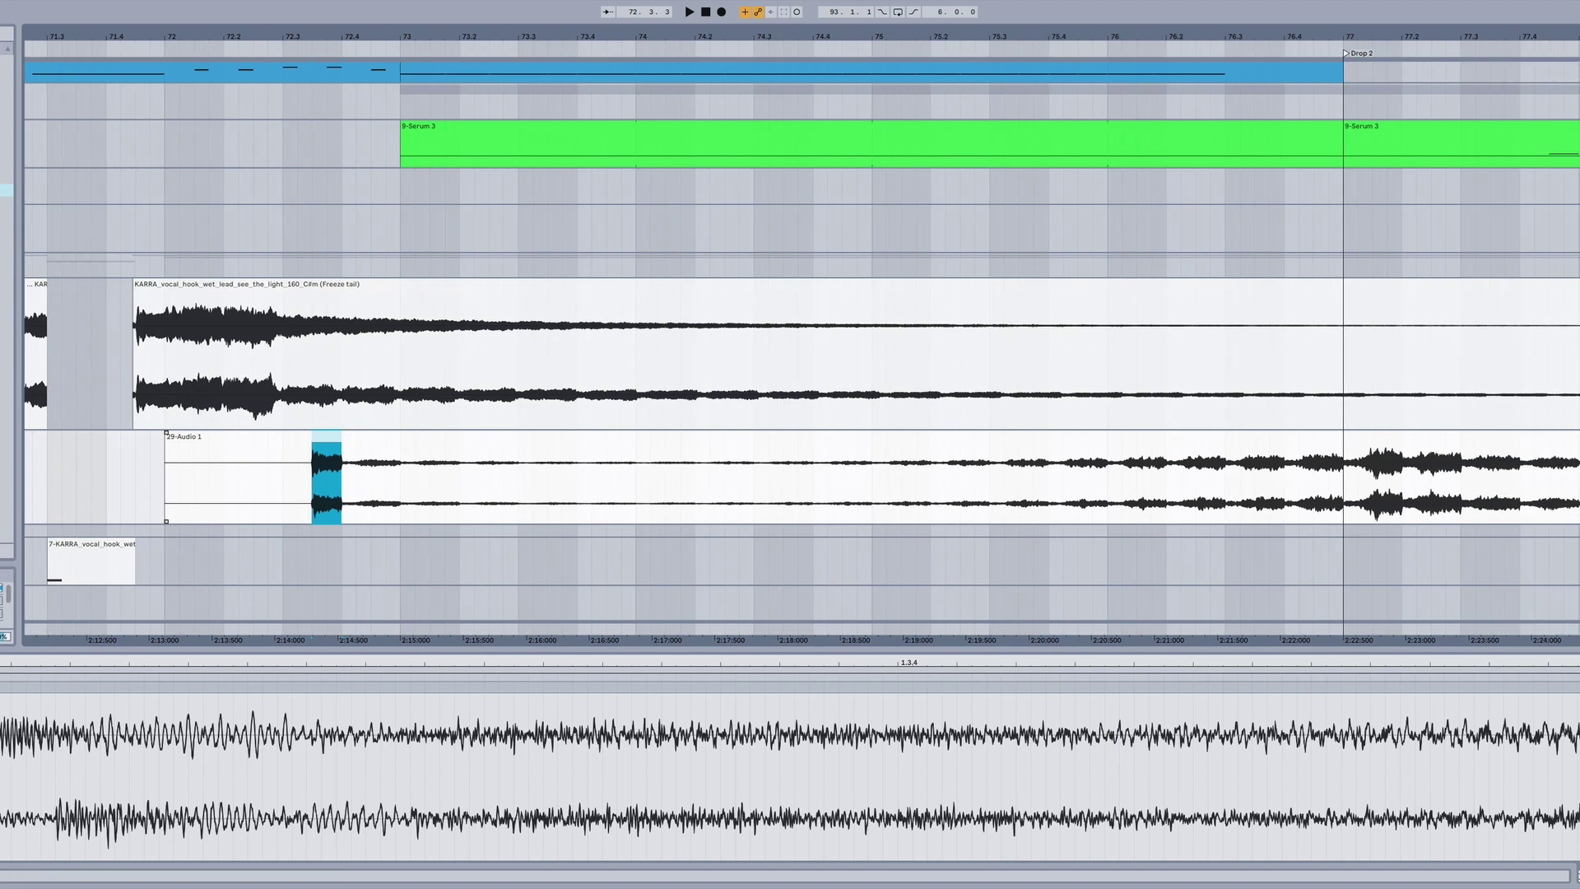
Show the effects chain of the 29-Audio 1 track and inspect the source of its clip
{"action": "key", "text": "shift+Tab"}
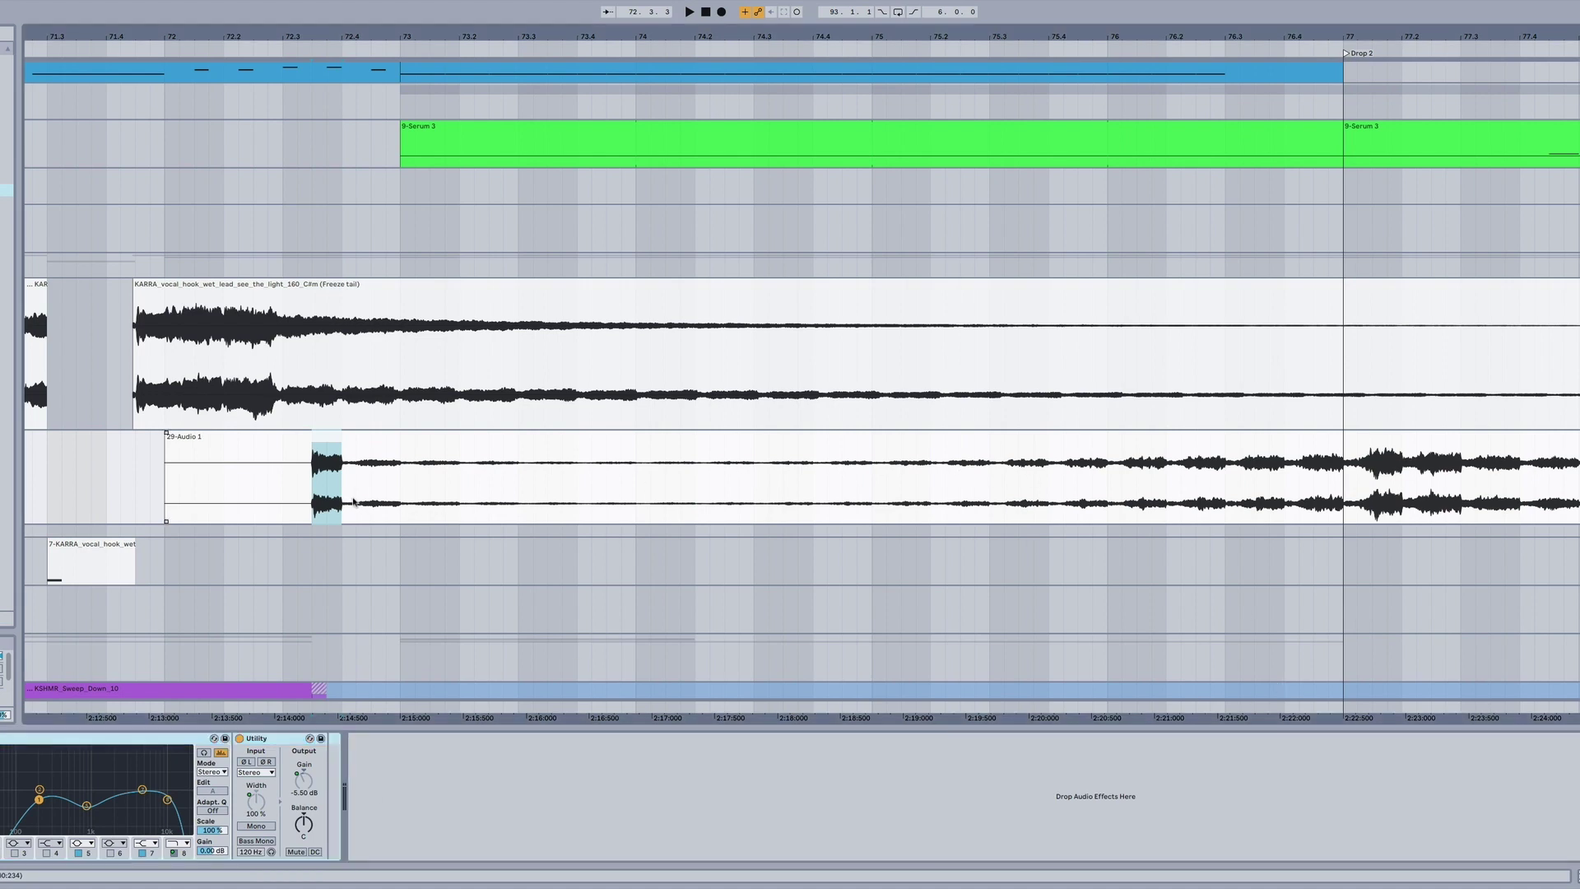
{"action": "left_click", "coordinate": [399, 464]}
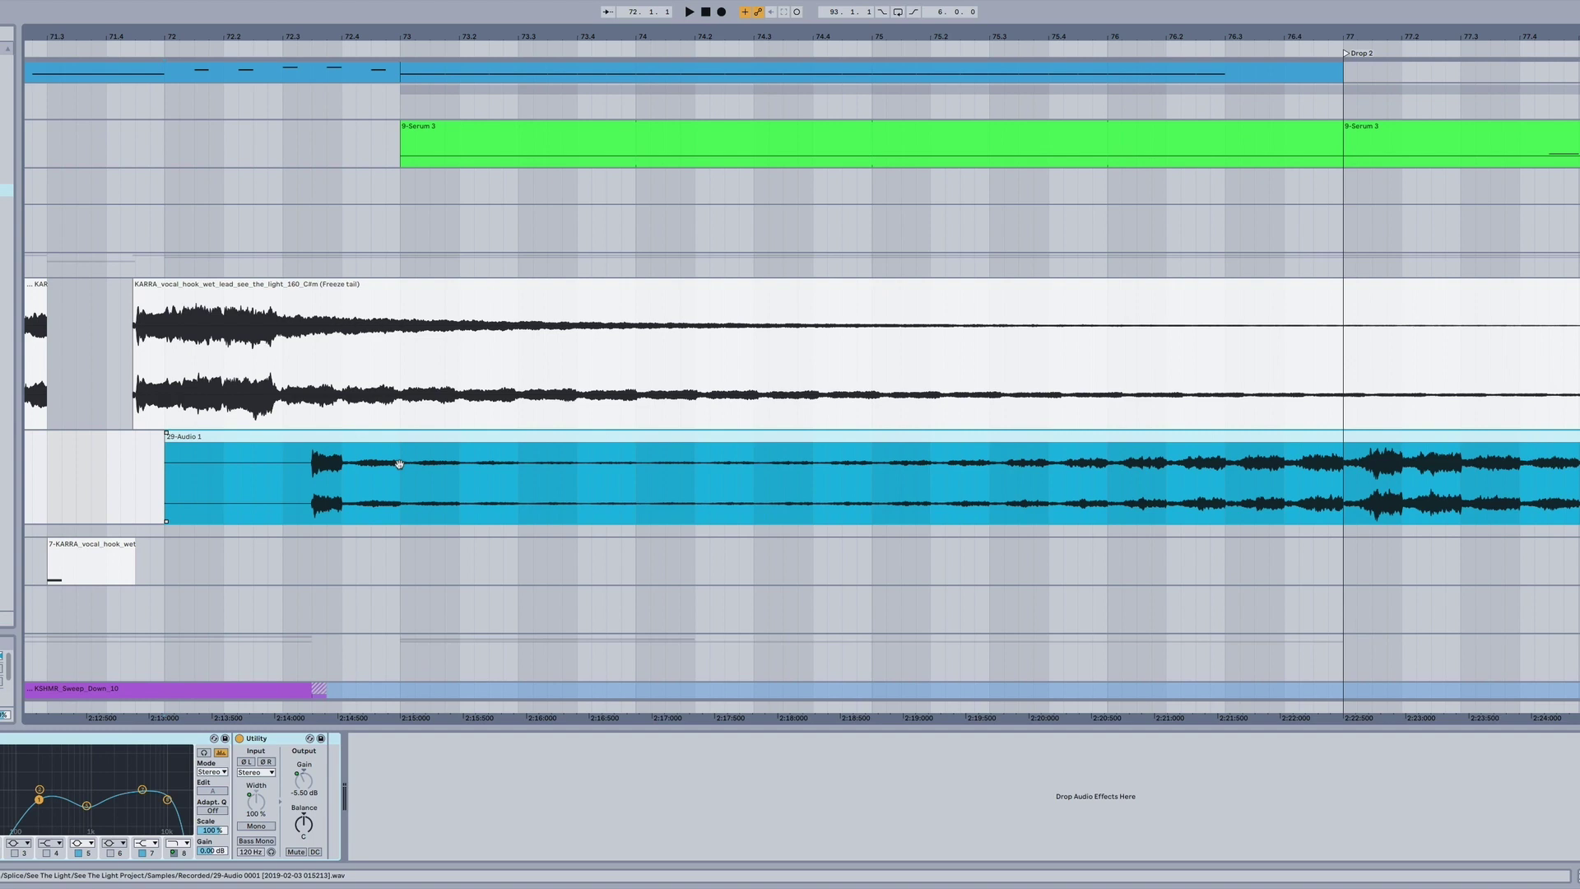
{"action": "left_click", "coordinate": [391, 511]}
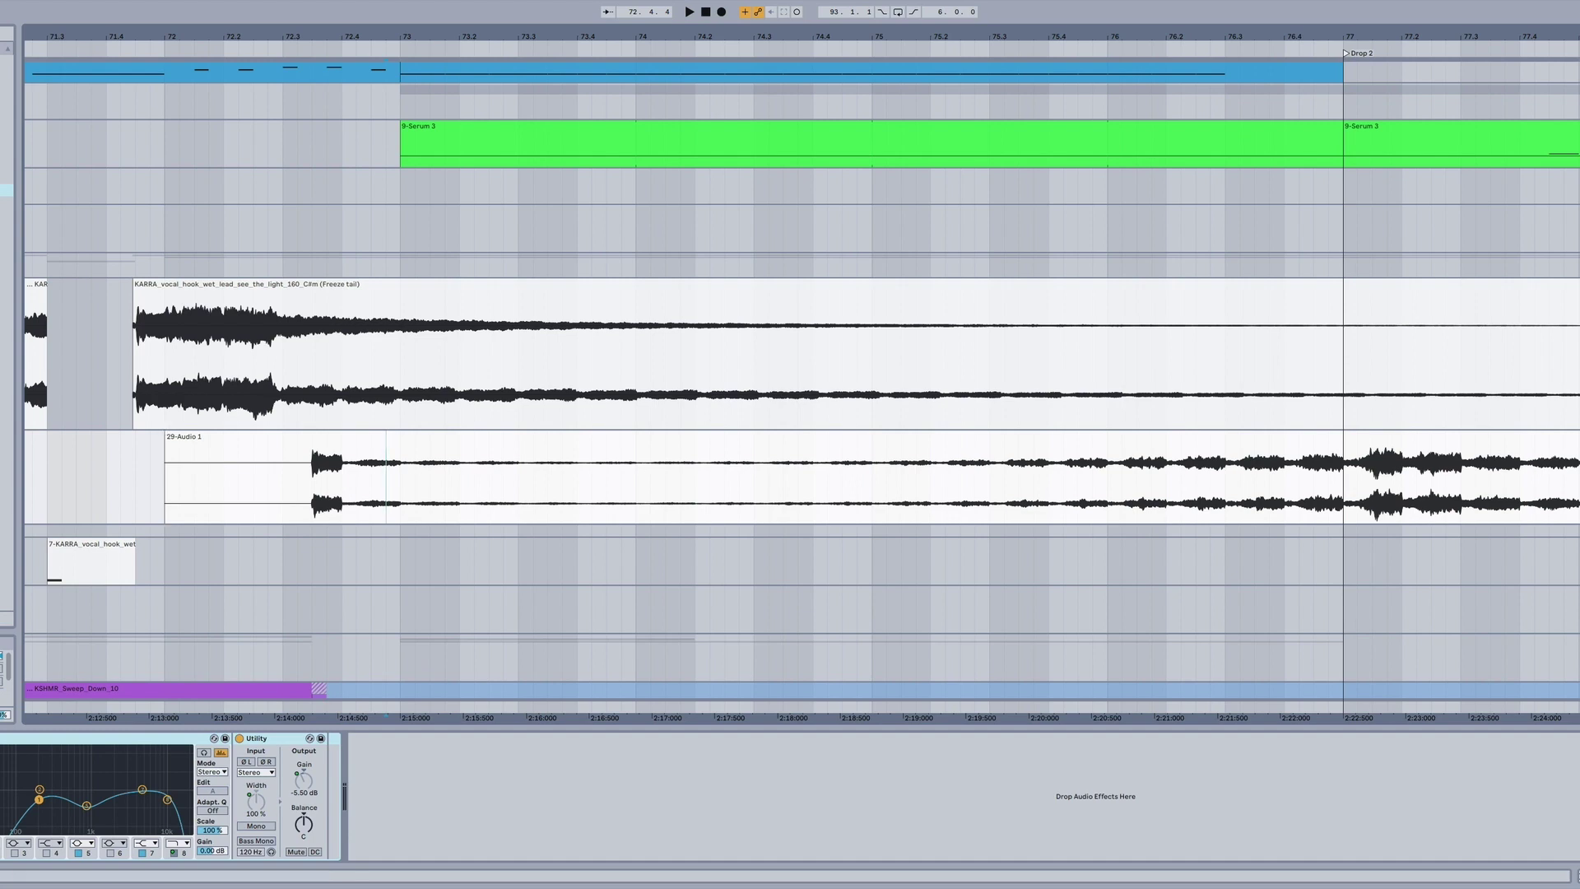
Audition the 29-Audio 1 swell at the start of Drop 2, then replay the clip from its burst in bar 72
{"action": "scroll", "coordinate": [1424, 37], "scroll_direction": "up", "scroll_amount": 3}
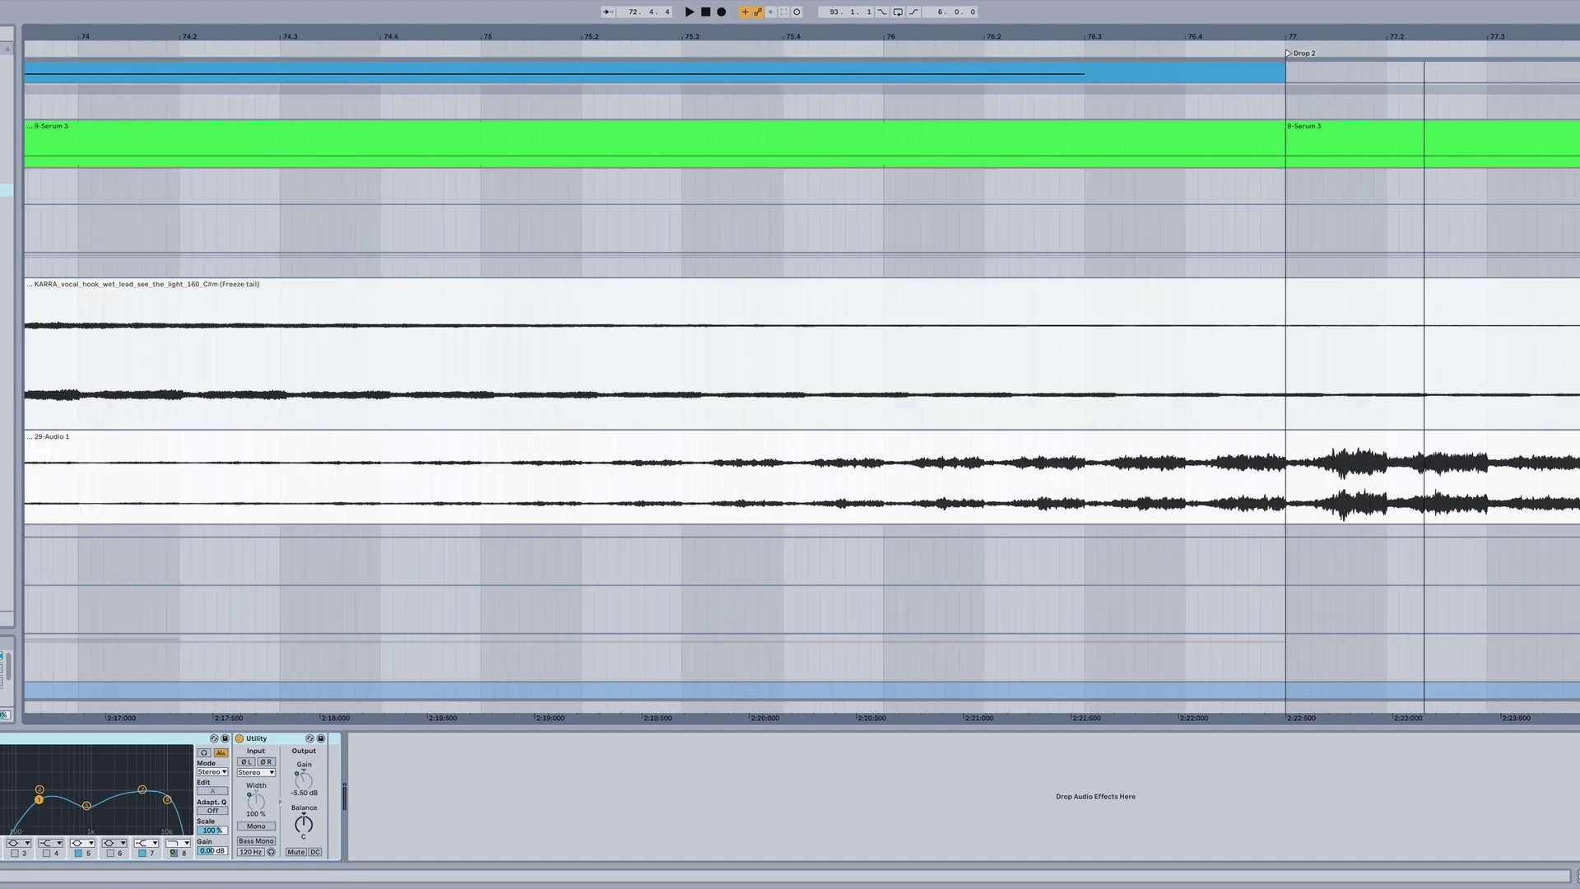
{"action": "scroll", "coordinate": [1424, 37], "scroll_direction": "down", "scroll_amount": 5}
{"action": "scroll", "coordinate": [1271, 389], "scroll_direction": "right", "scroll_amount": 3}
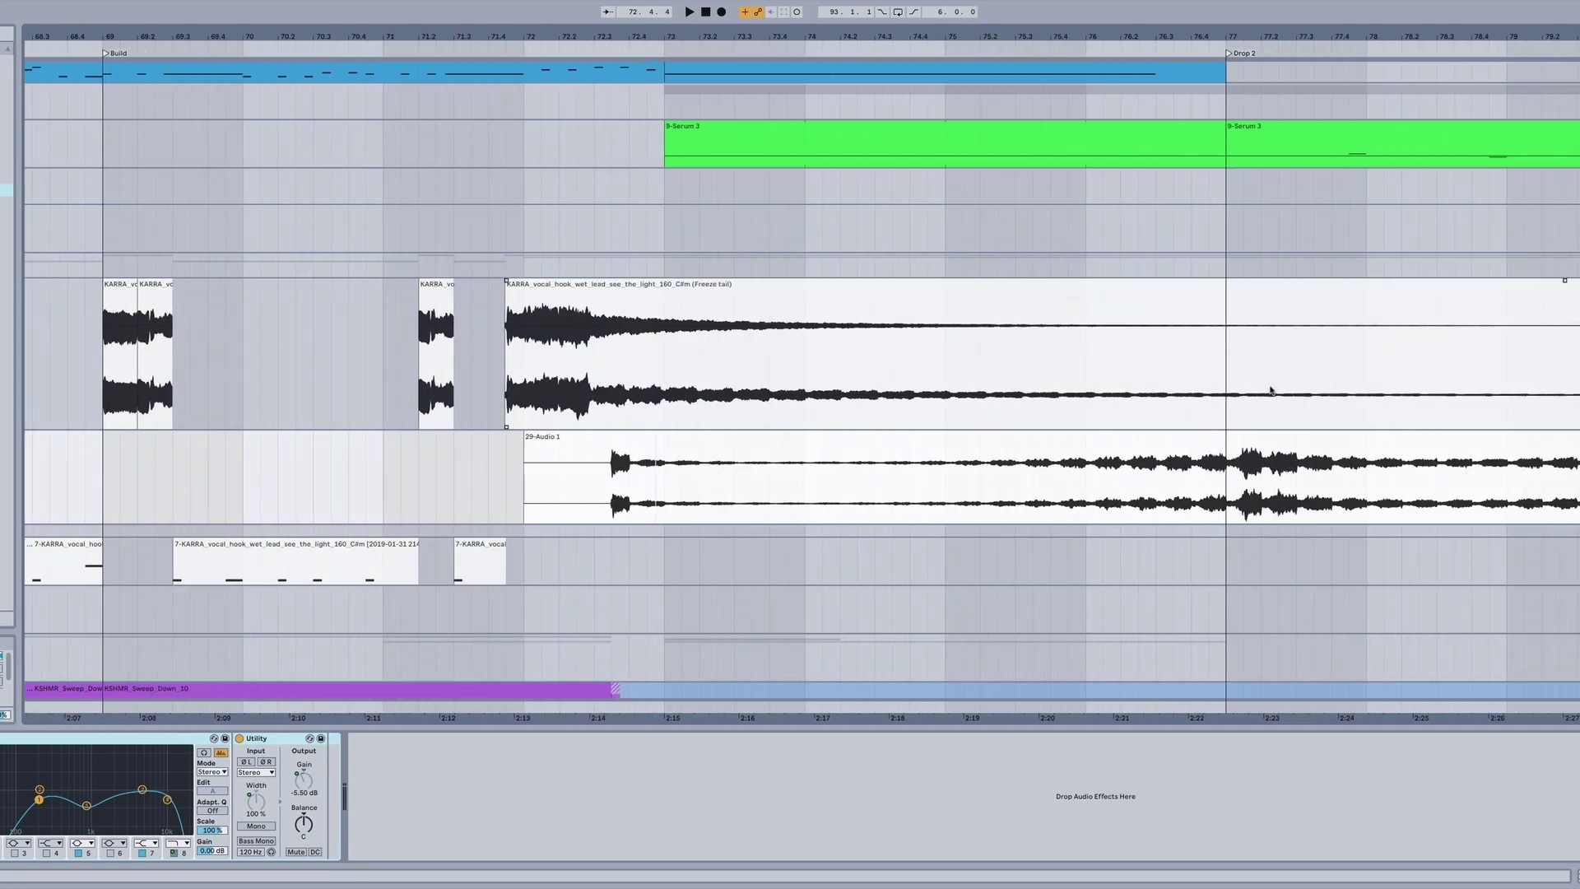
{"action": "scroll", "coordinate": [1271, 391], "scroll_direction": "right", "scroll_amount": 2}
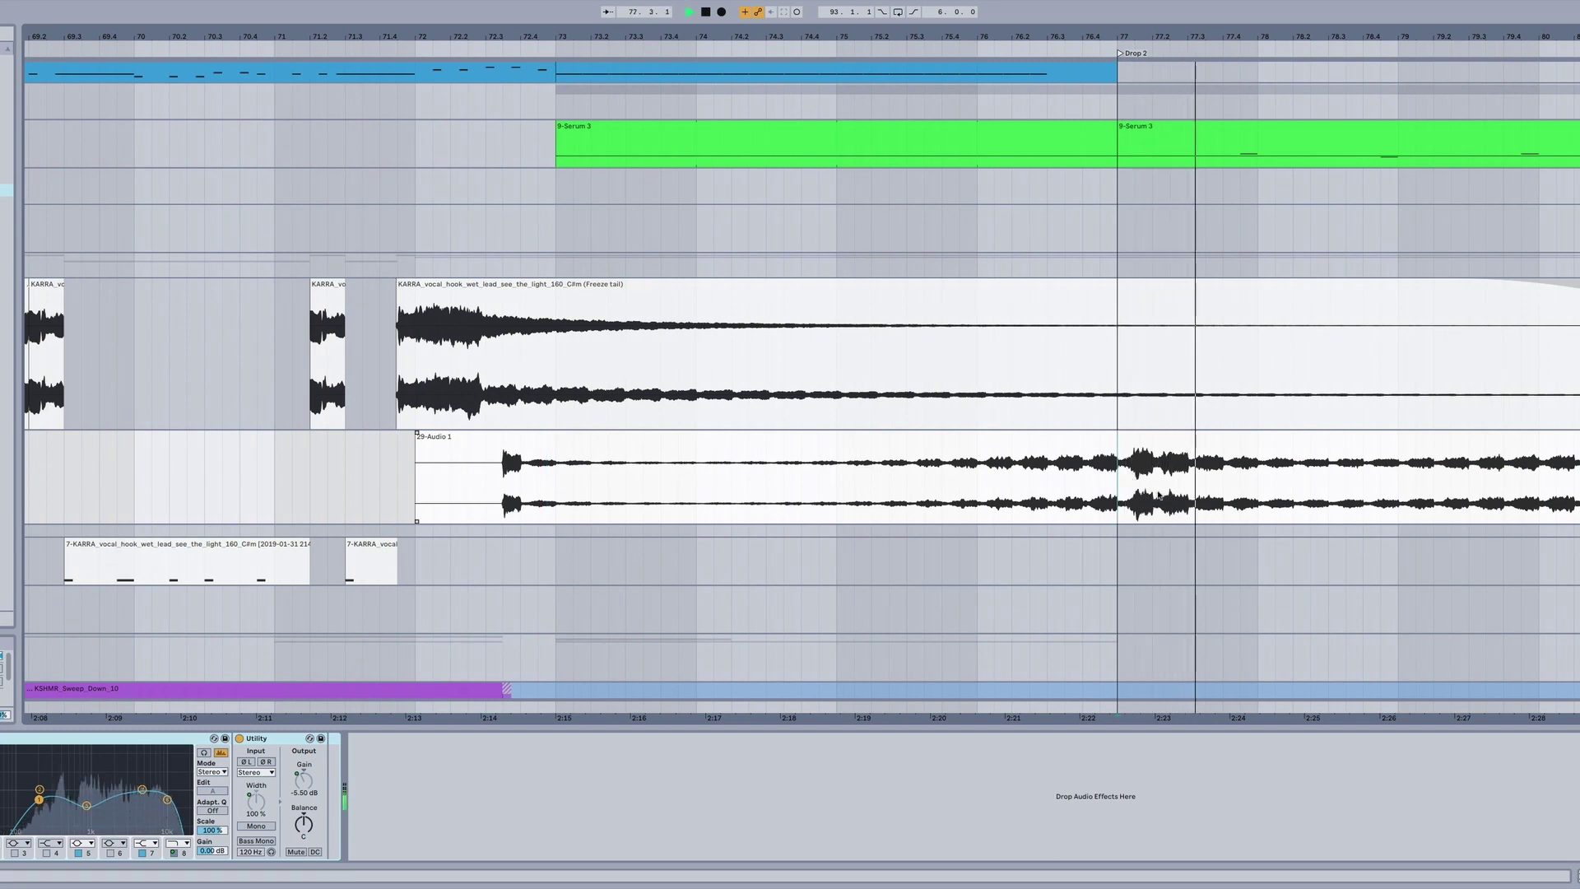
{"action": "key", "text": "space"}
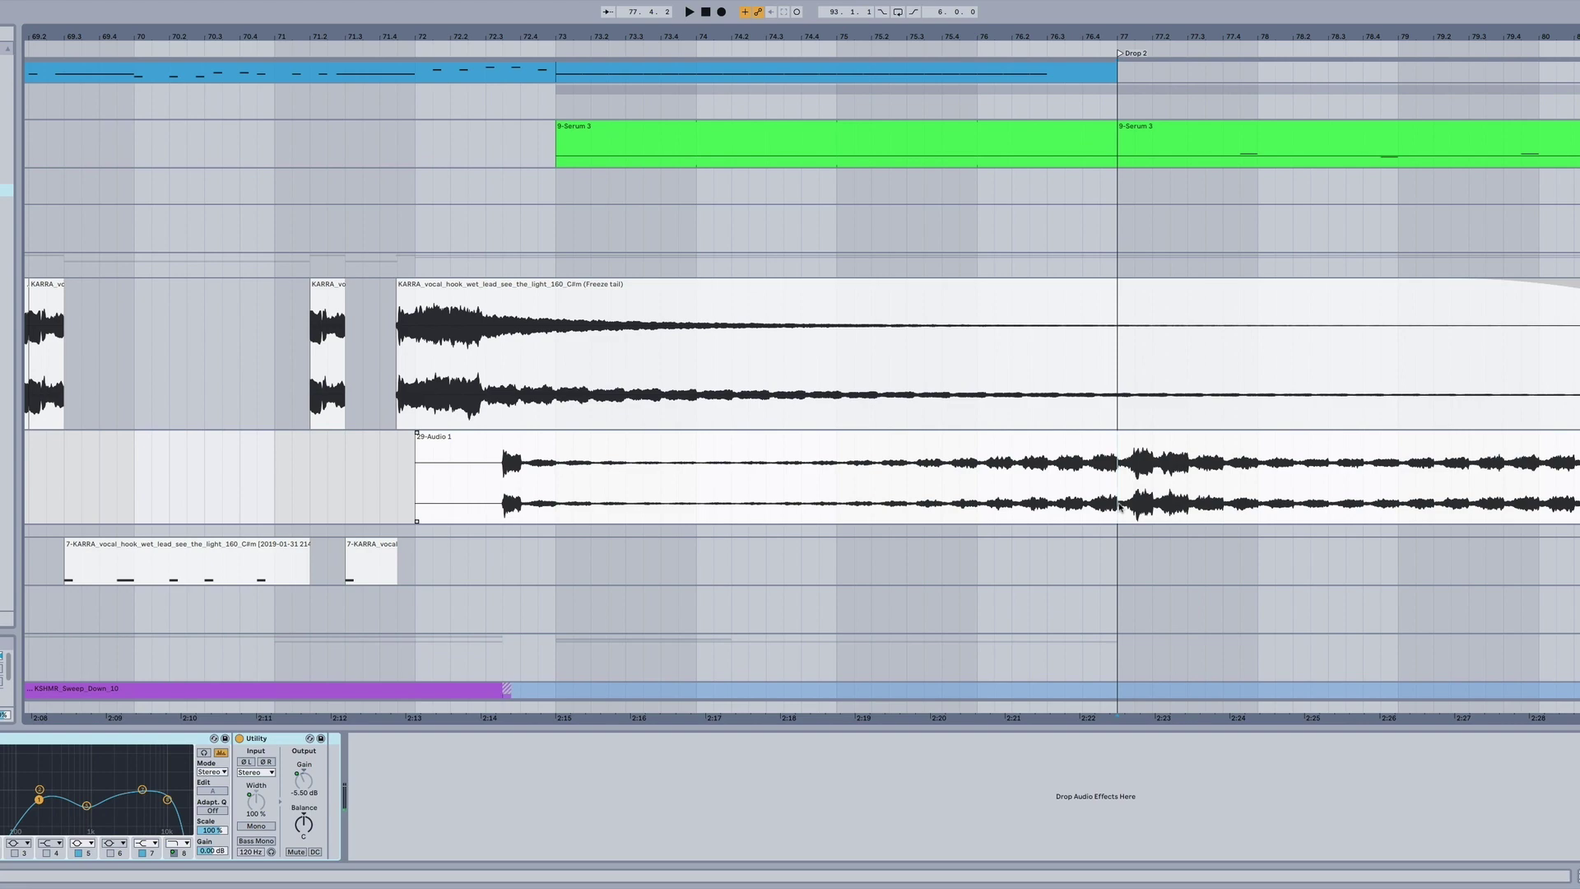
{"action": "left_click_drag", "start_coordinate": [1171, 501], "coordinate": [1195, 501]}
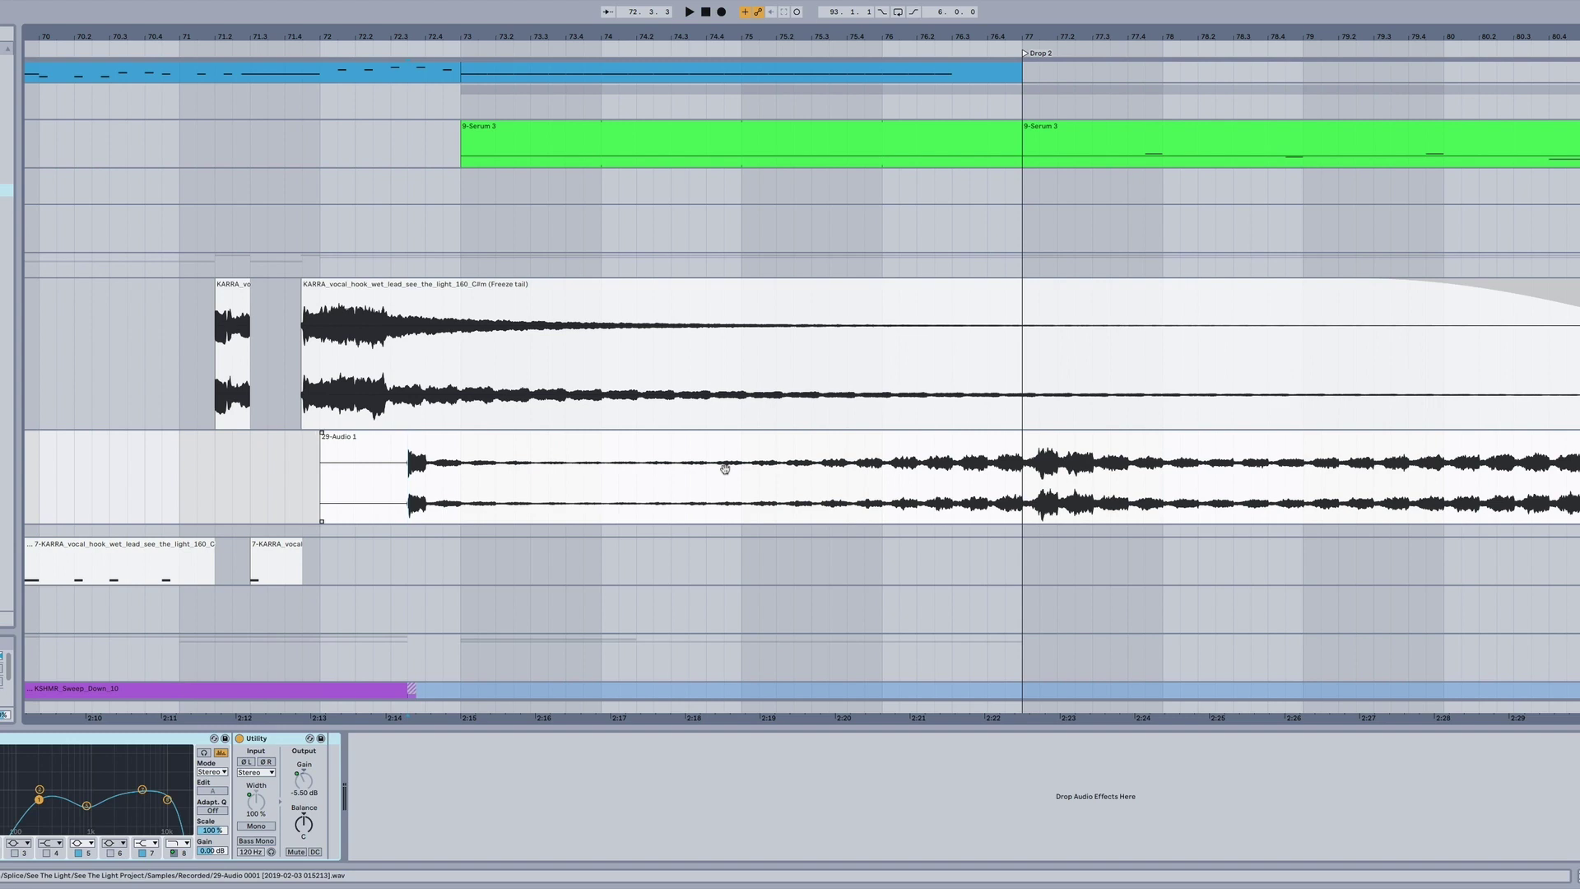
{"action": "key", "text": "space"}
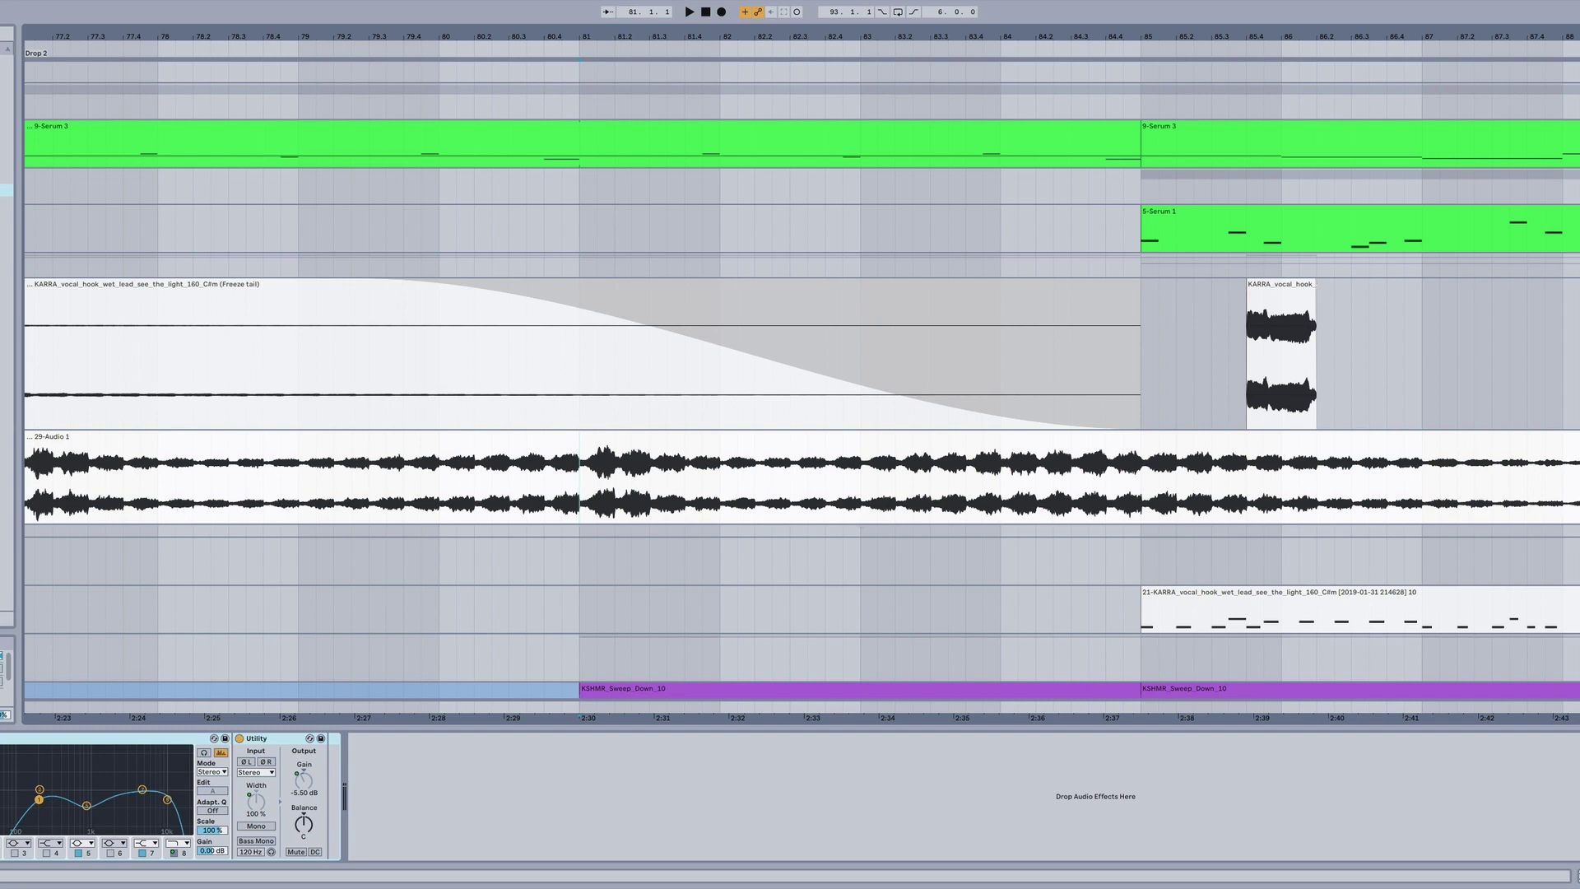
Show the whole 29-Audio 1 clip in the arrangement and play it from bar 72 through Drop 2
{"action": "scroll", "coordinate": [1026, 427], "scroll_direction": "left", "scroll_amount": 5}
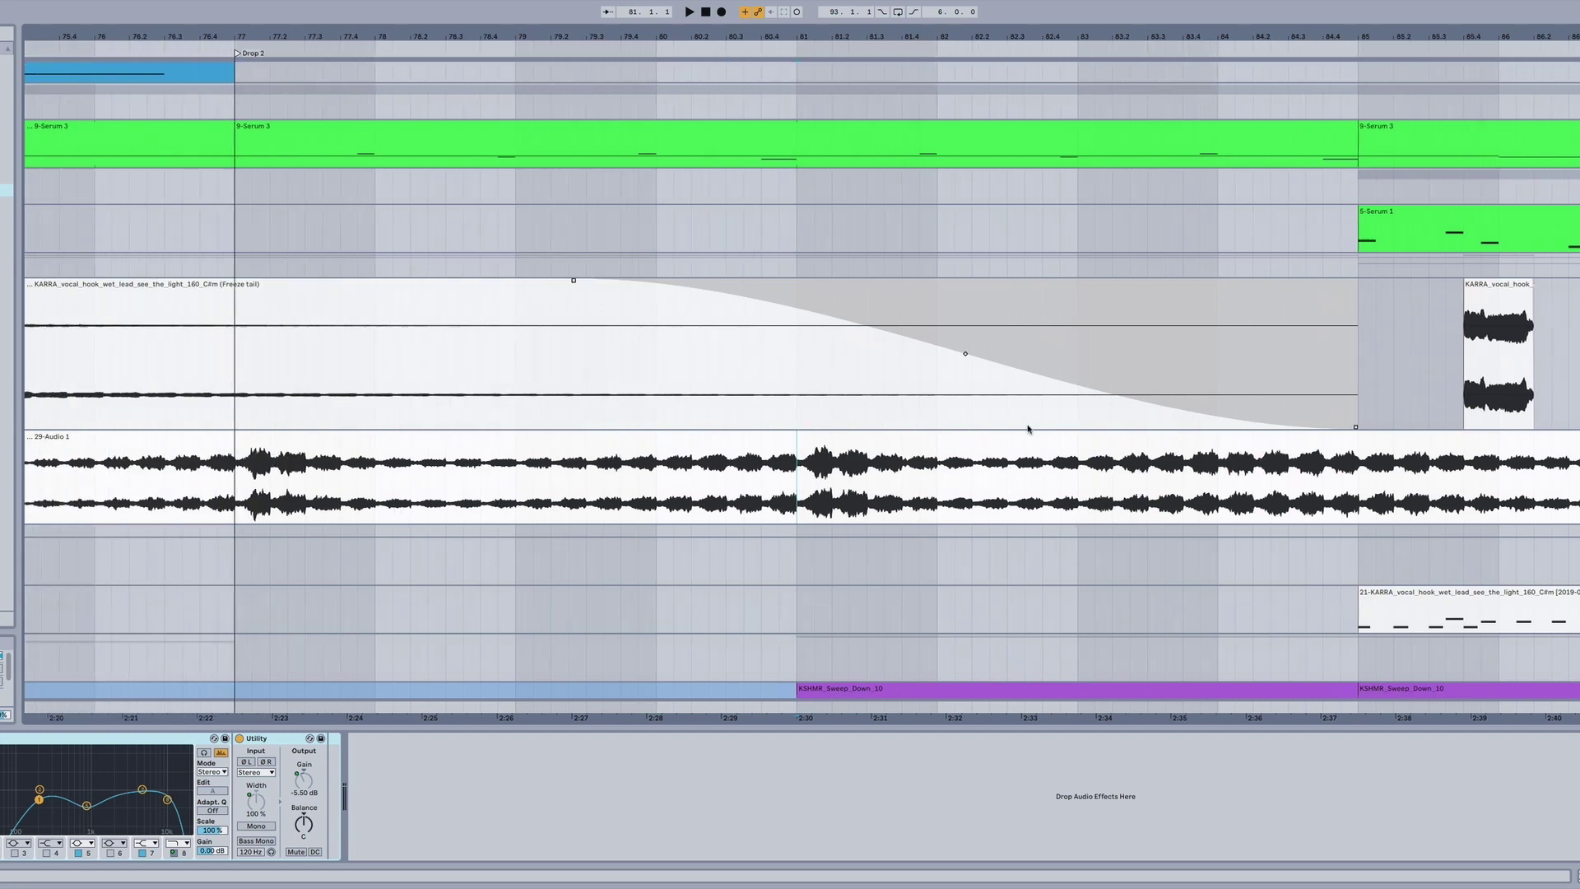
{"action": "key", "text": "minus"}
{"action": "key", "text": "minus"}
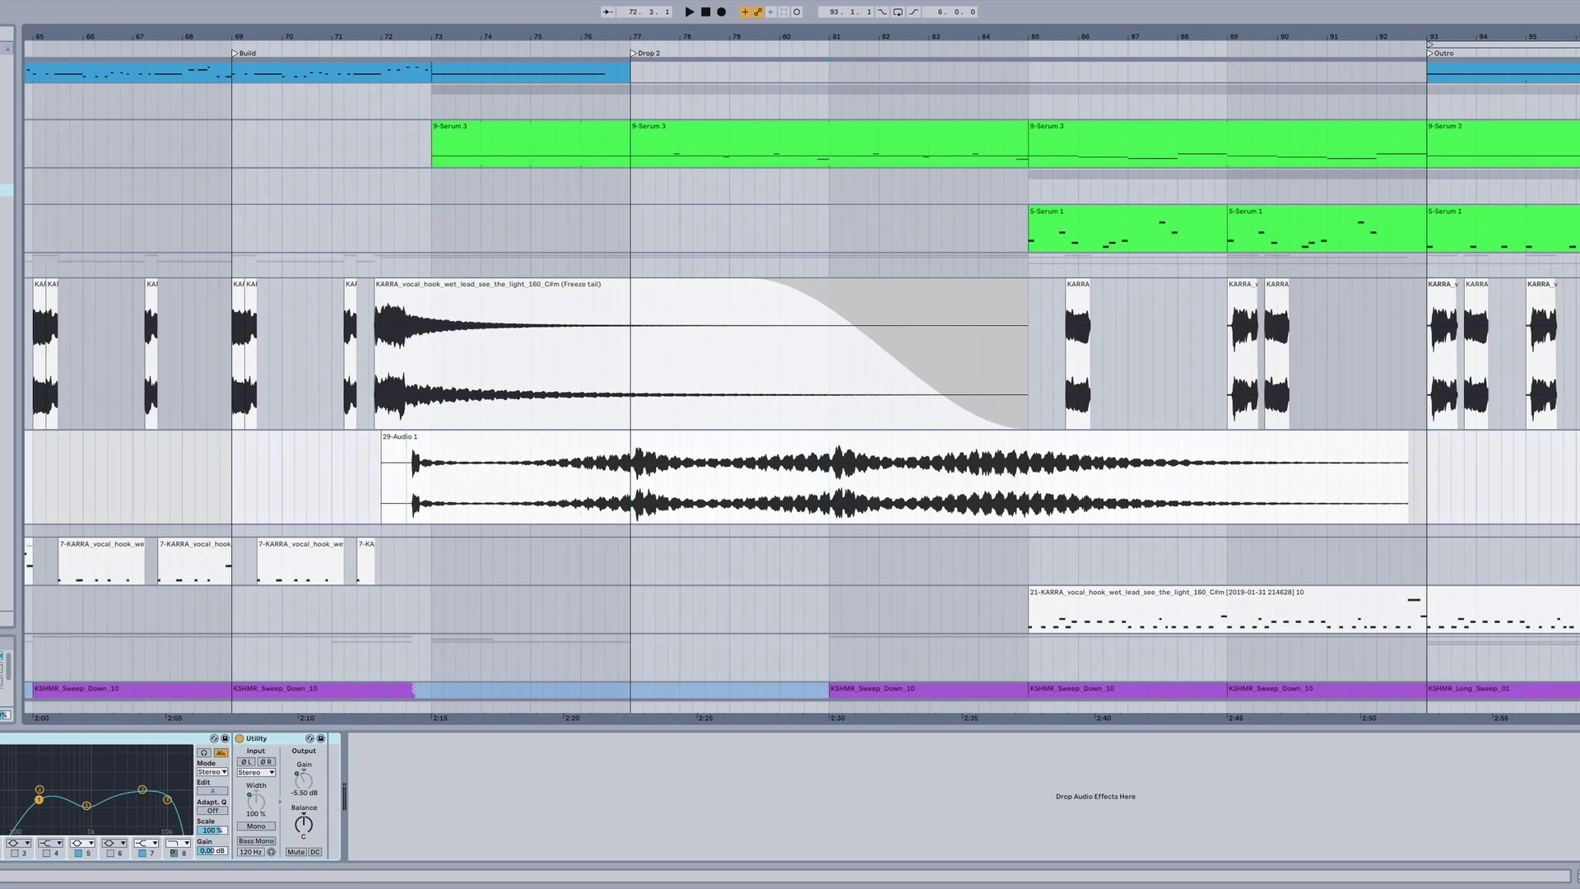
{"action": "key", "text": "space"}
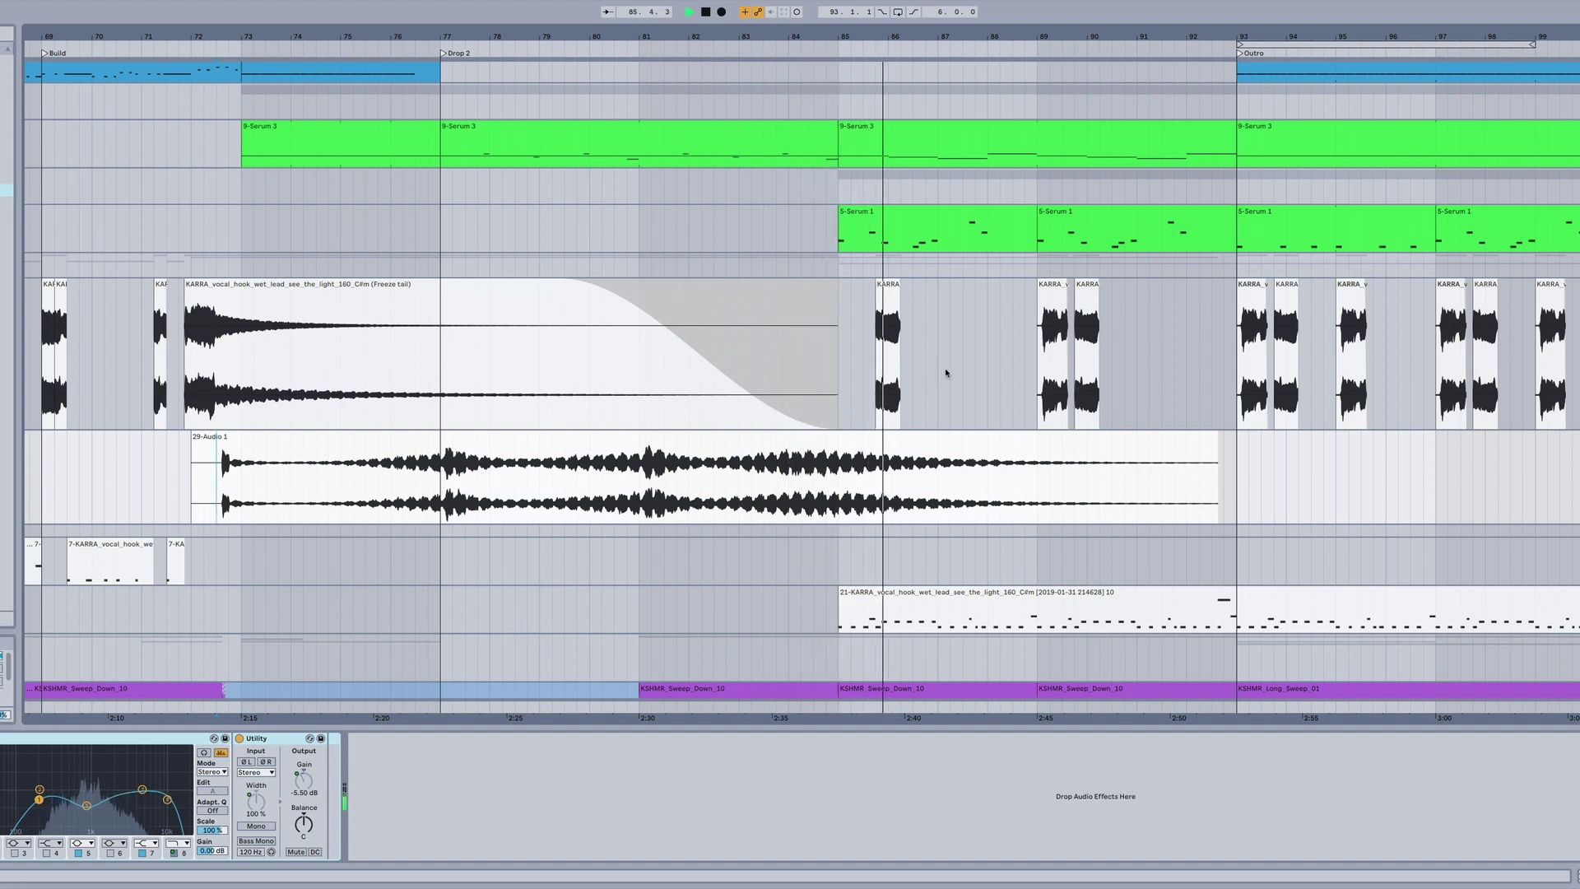
Inspect the 21-KARRA vocal MIDI clip starting at bar 85 and the chopped vocal audio clip just above it
{"action": "scroll", "coordinate": [984, 408], "scroll_direction": "right", "scroll_amount": 2}
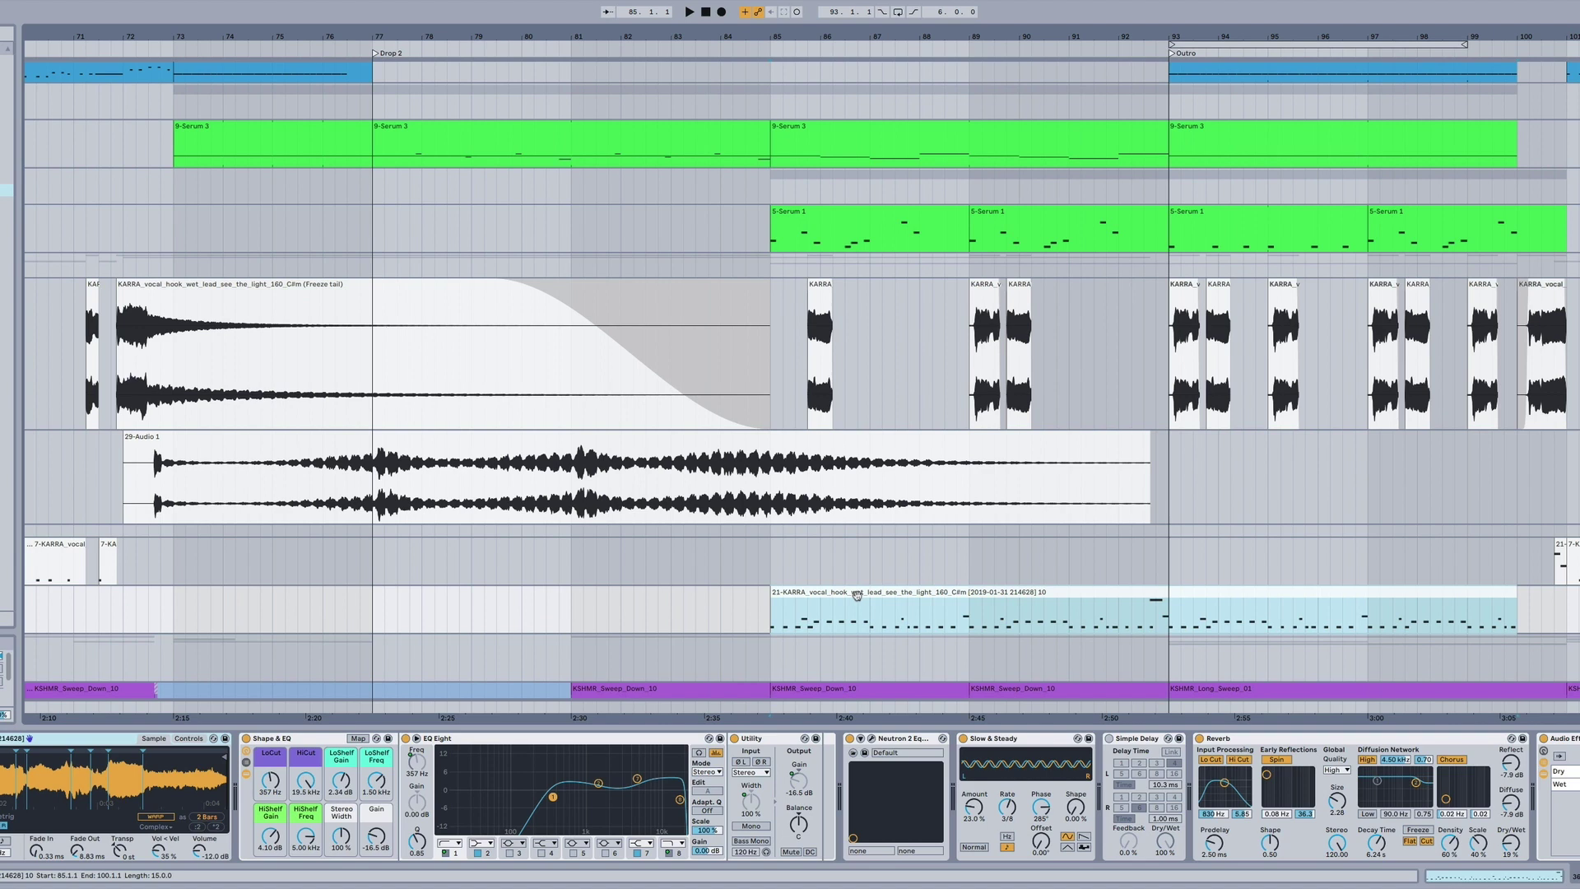
{"action": "left_click", "coordinate": [856, 594]}
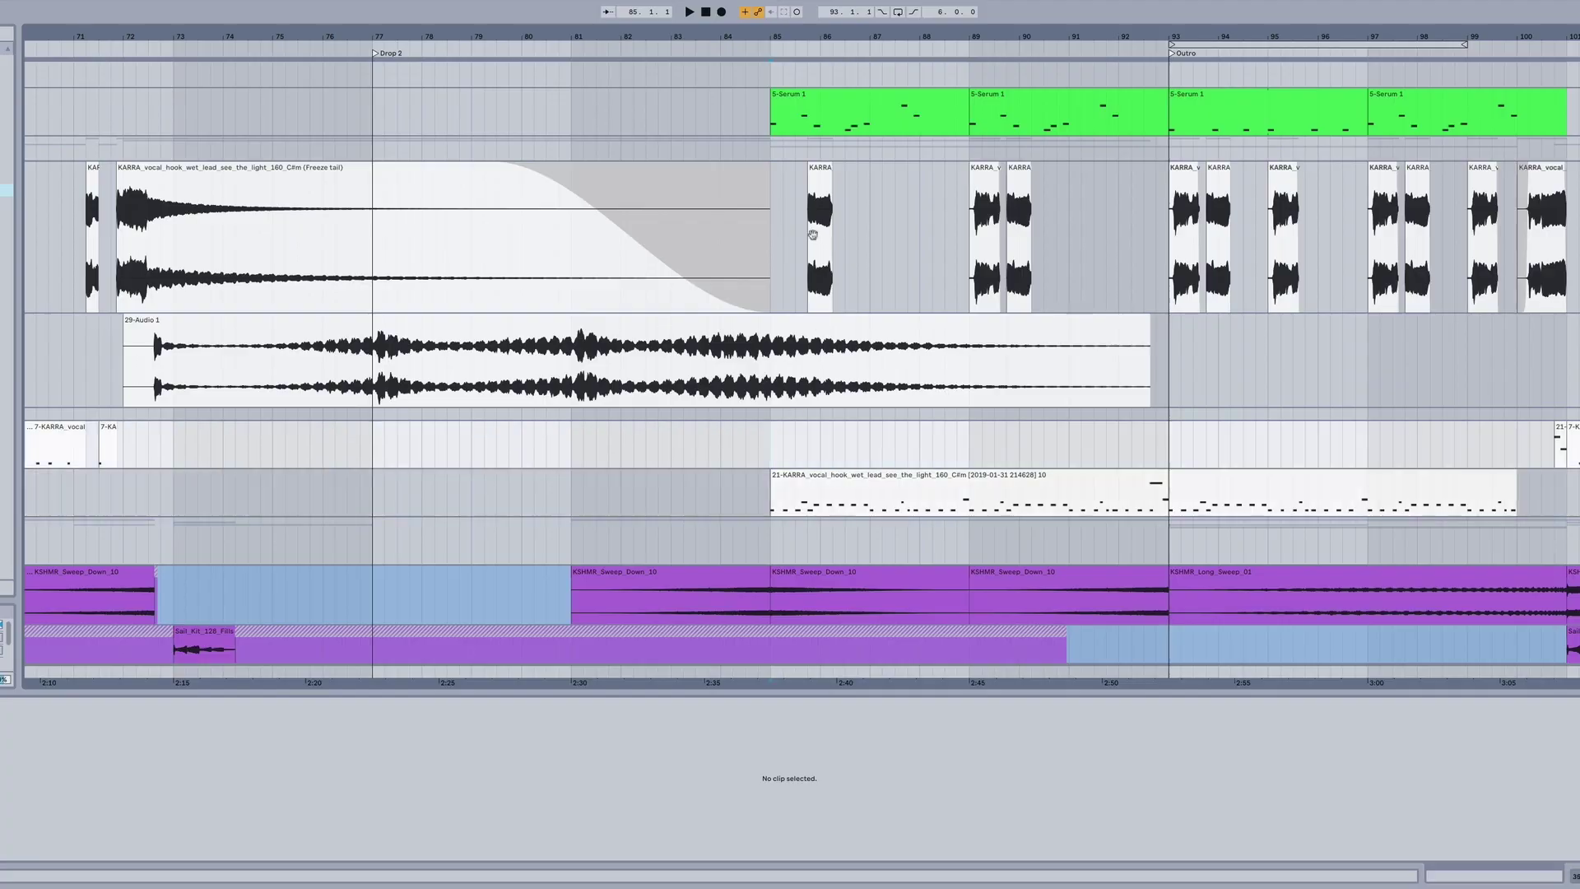
{"action": "left_click", "coordinate": [819, 192]}
{"action": "scroll", "coordinate": [786, 242], "scroll_direction": "right", "scroll_amount": 3}
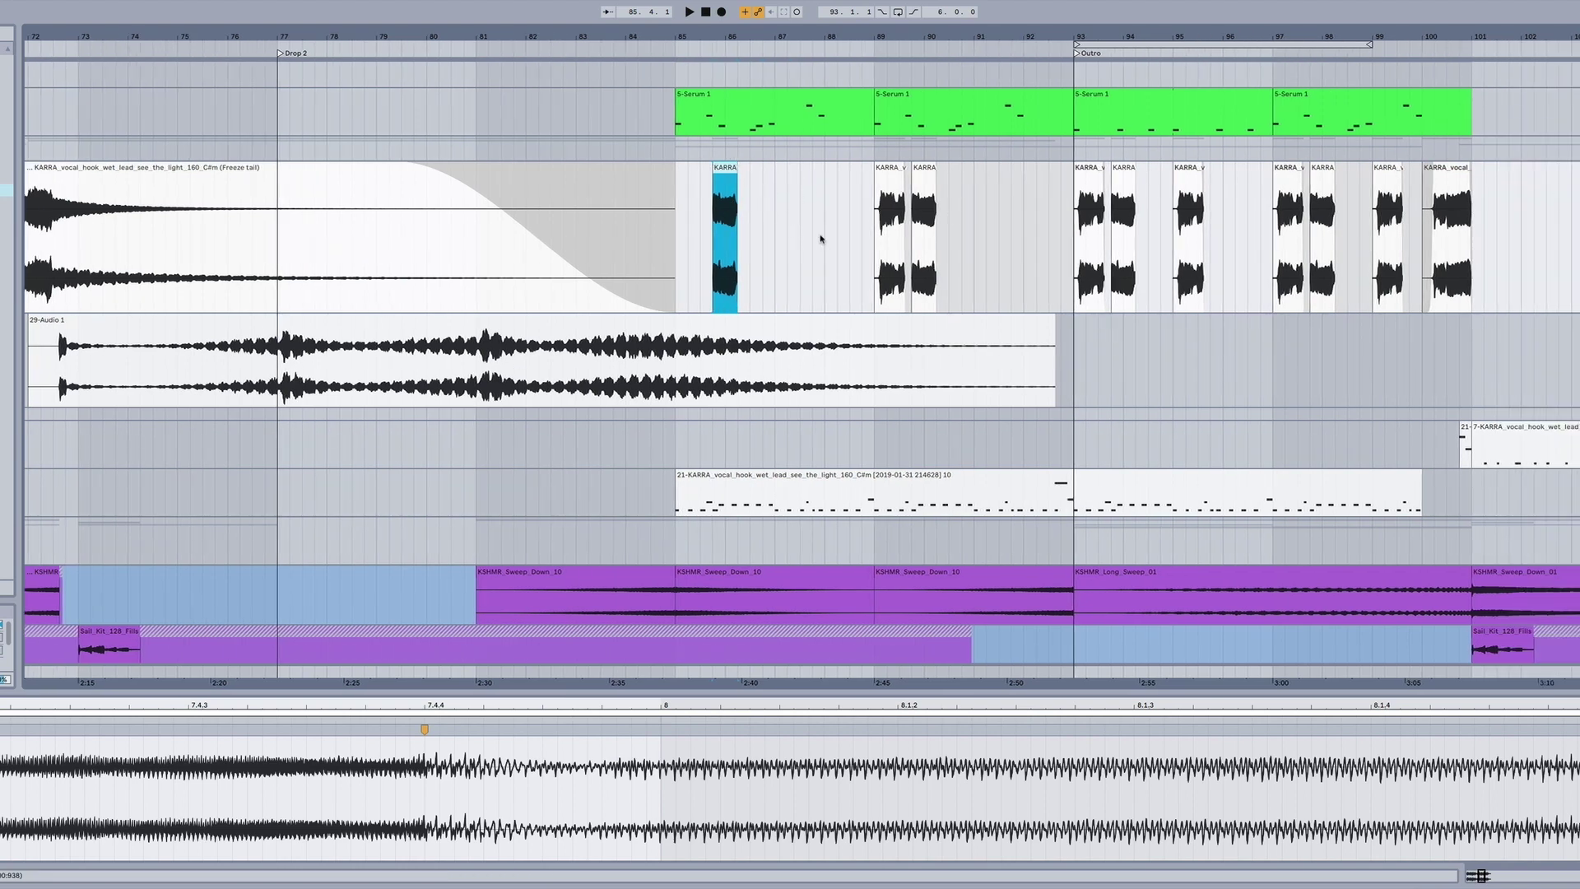
Play the arrangement from bar 85, following the chopped vocals, KARRA MIDI clip and Serum parts through the Outro marker to bar 101
{"action": "left_click", "coordinate": [679, 460]}
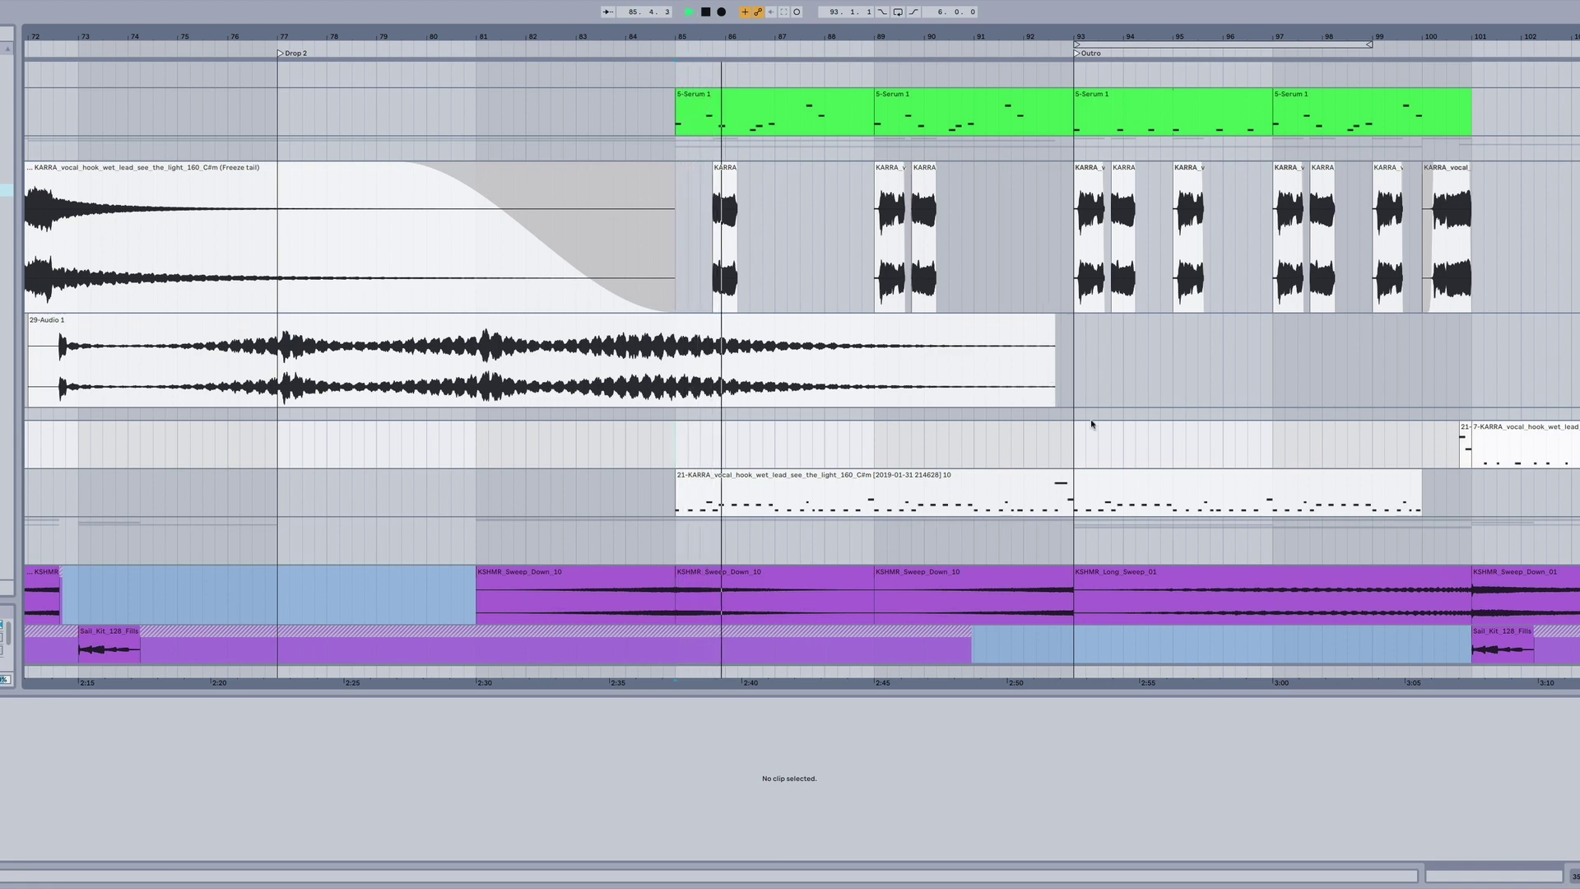
{"action": "scroll", "coordinate": [1091, 424], "scroll_direction": "up", "scroll_amount": 2}
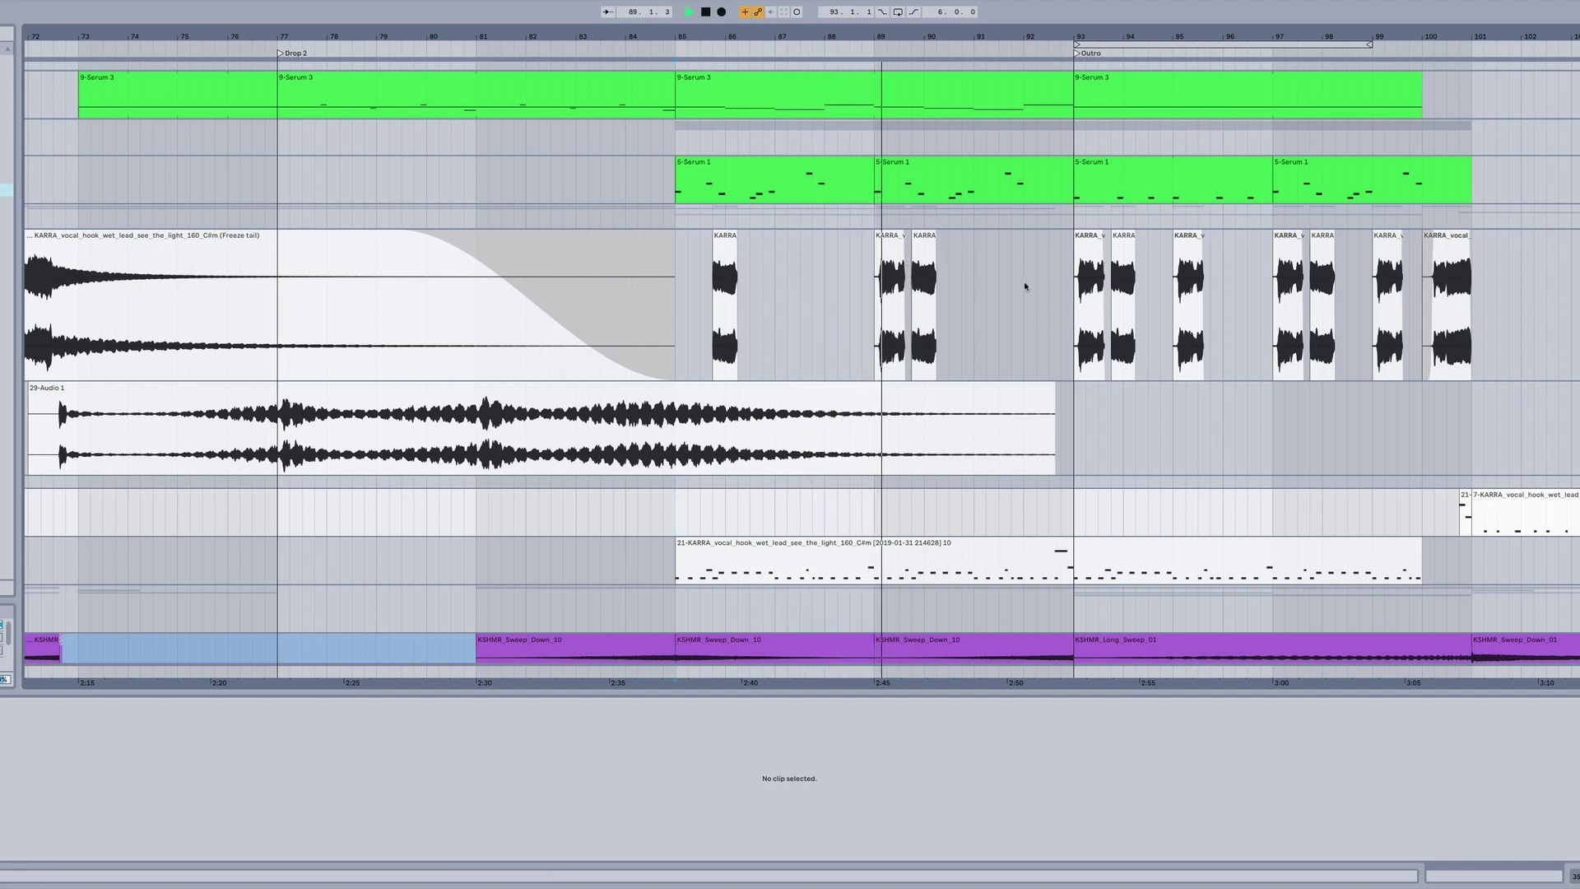
{"action": "scroll", "coordinate": [1024, 286], "scroll_direction": "up", "scroll_amount": 2}
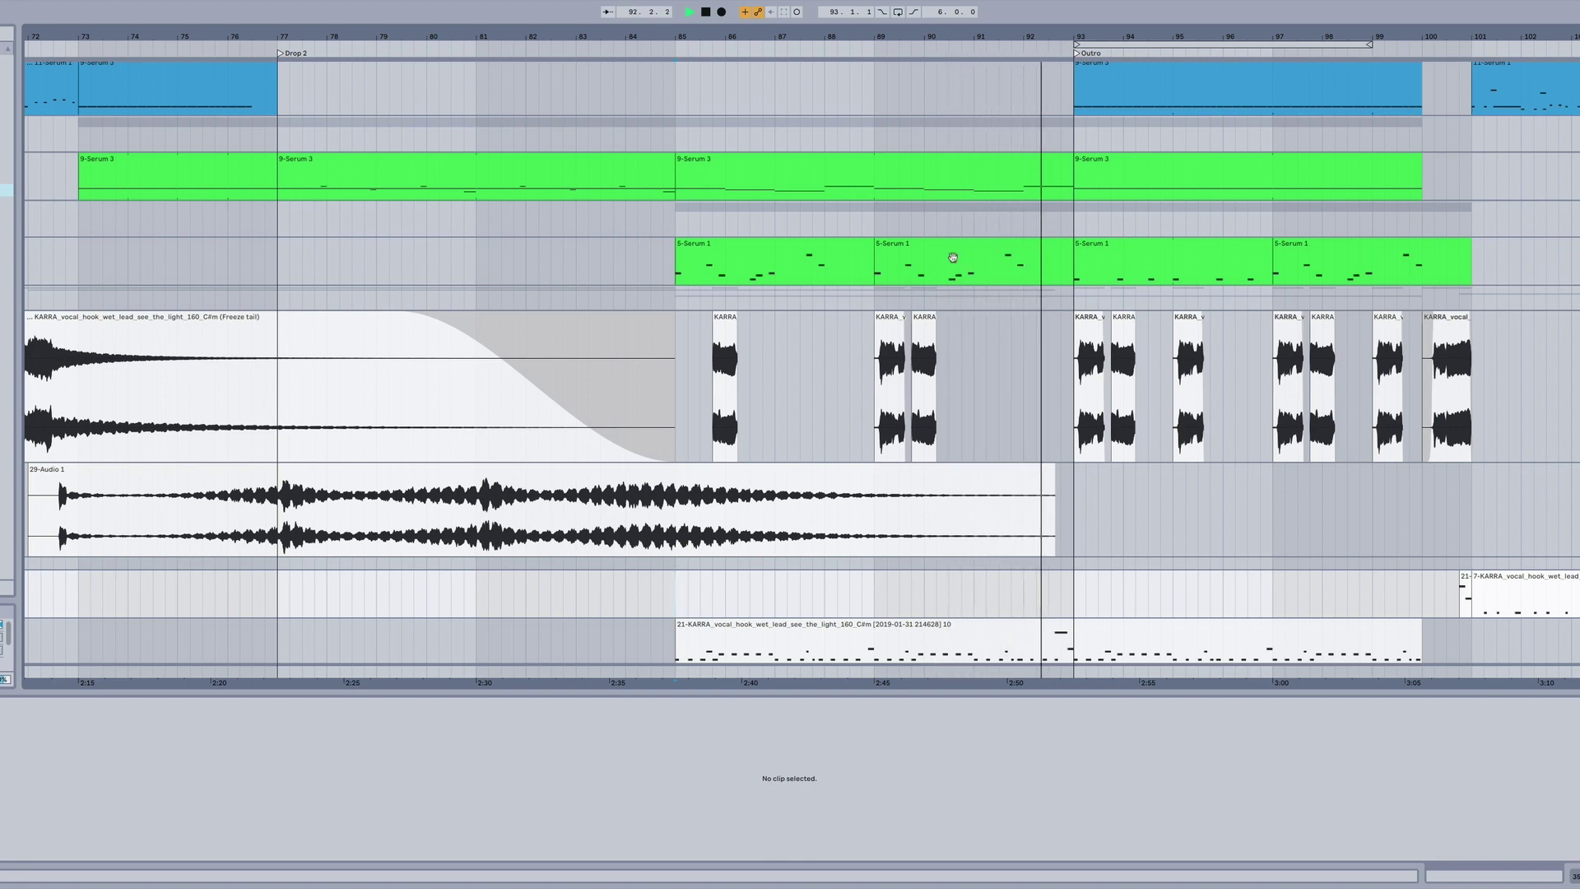
{"action": "scroll", "coordinate": [1034, 345], "scroll_direction": "right", "scroll_amount": 8}
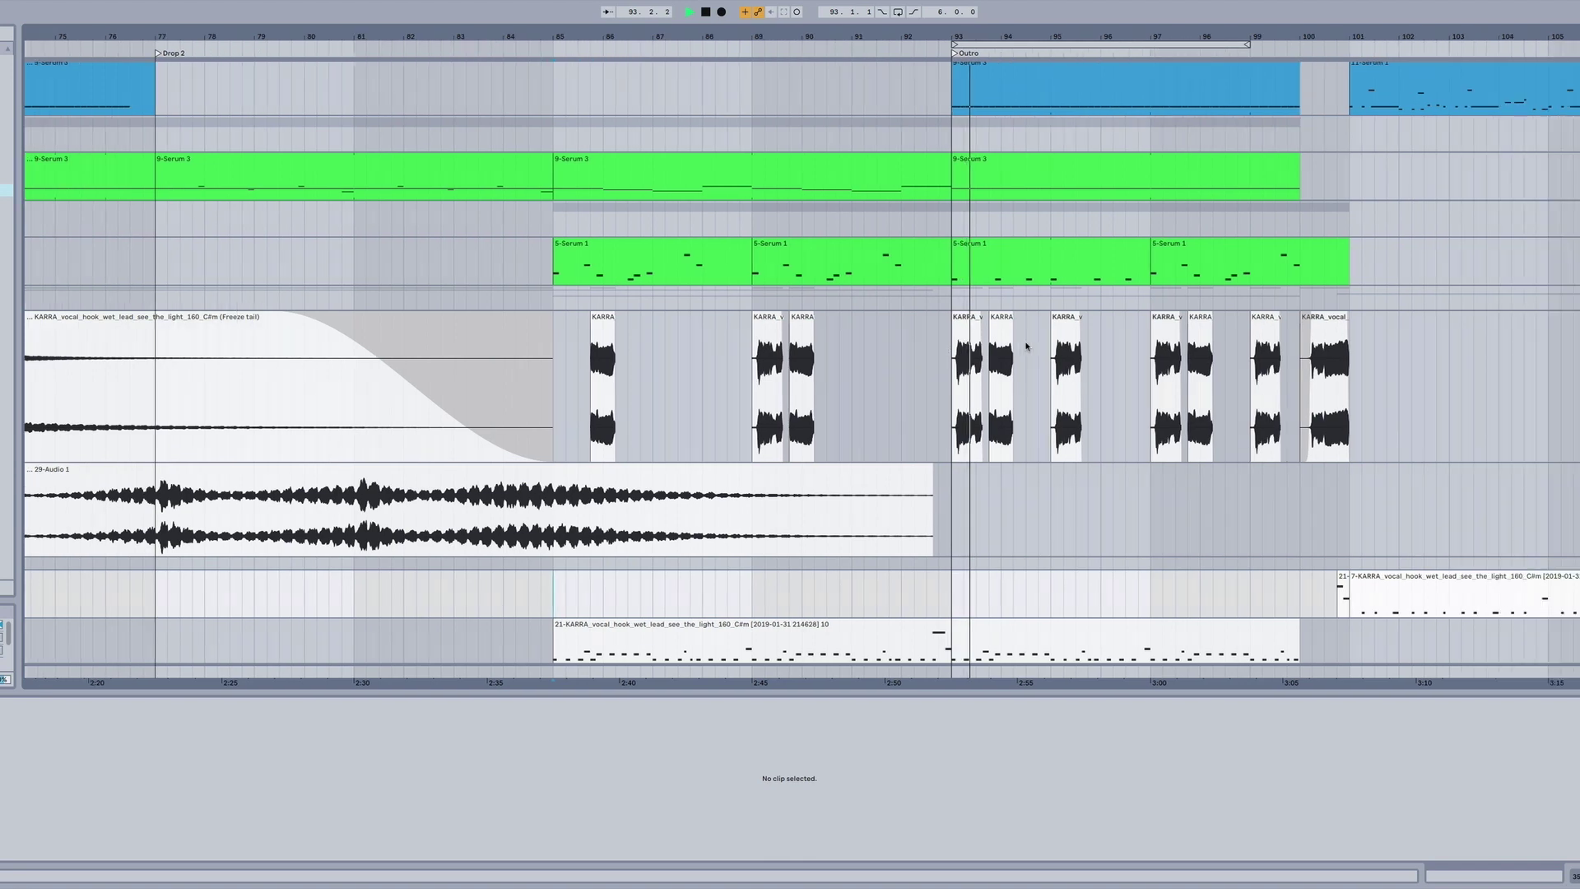
{"action": "scroll", "coordinate": [926, 446], "scroll_direction": "down", "scroll_amount": 2}
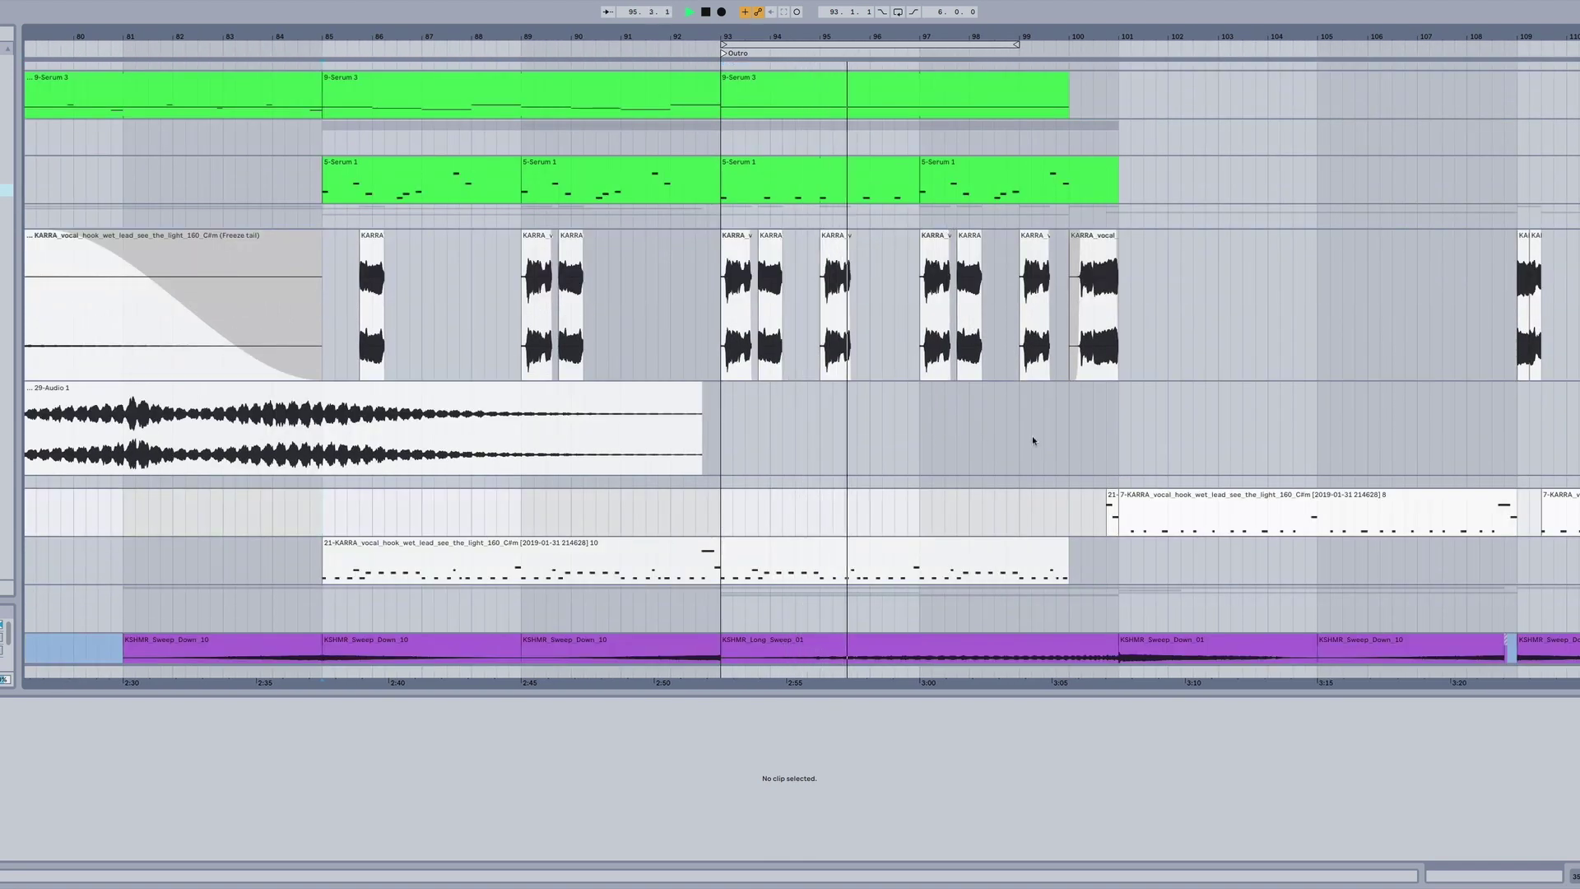
{"action": "scroll", "coordinate": [1149, 437], "scroll_direction": "up", "scroll_amount": 2}
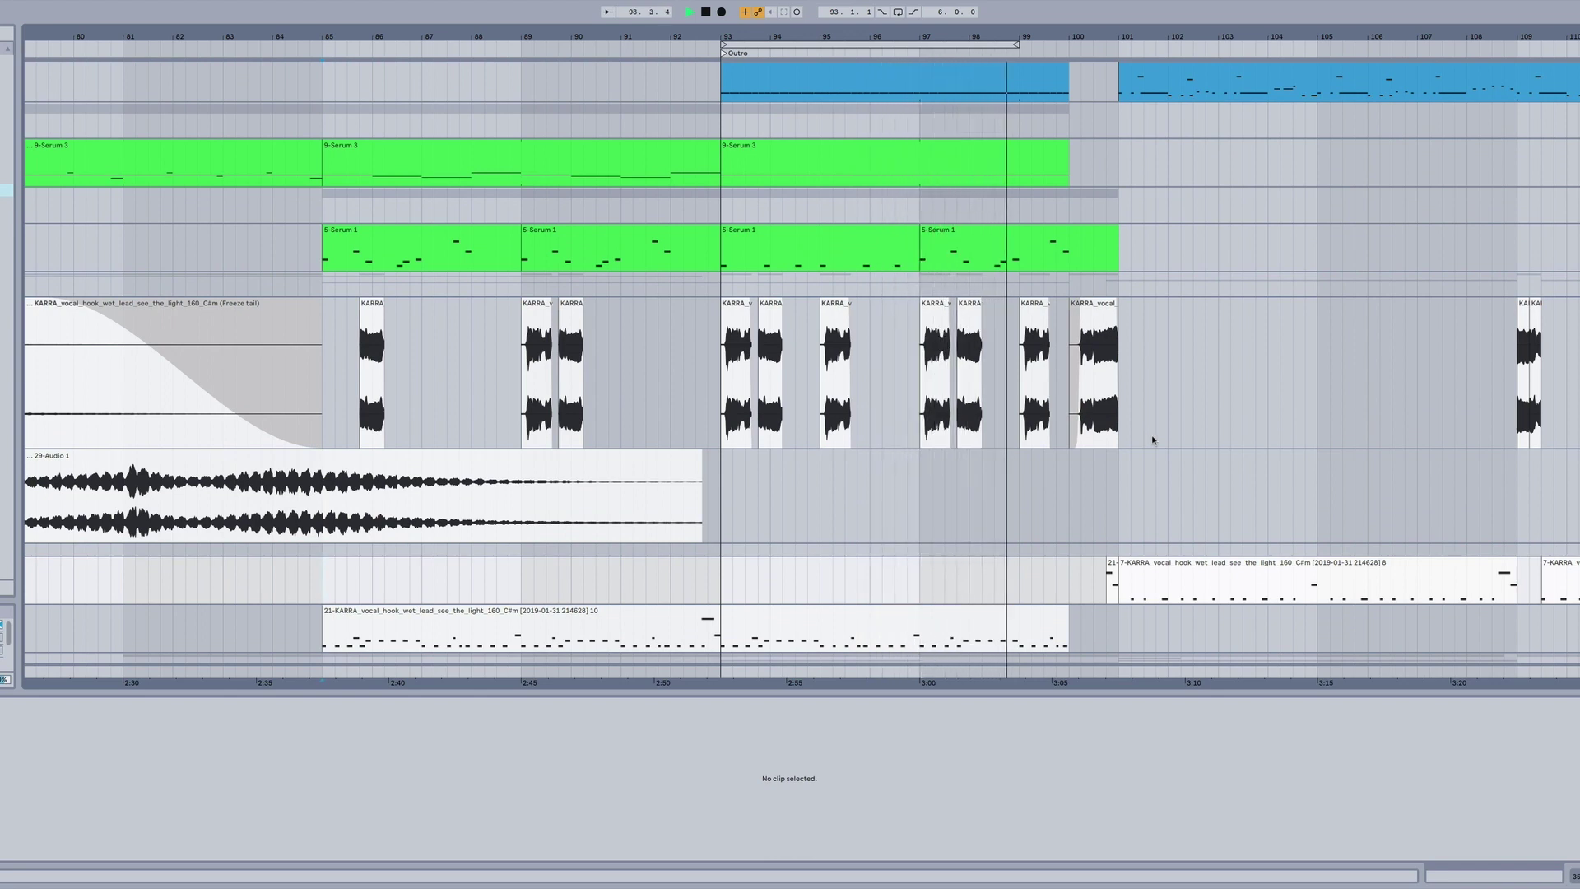
{"action": "scroll", "coordinate": [1152, 441], "scroll_direction": "right", "scroll_amount": 2}
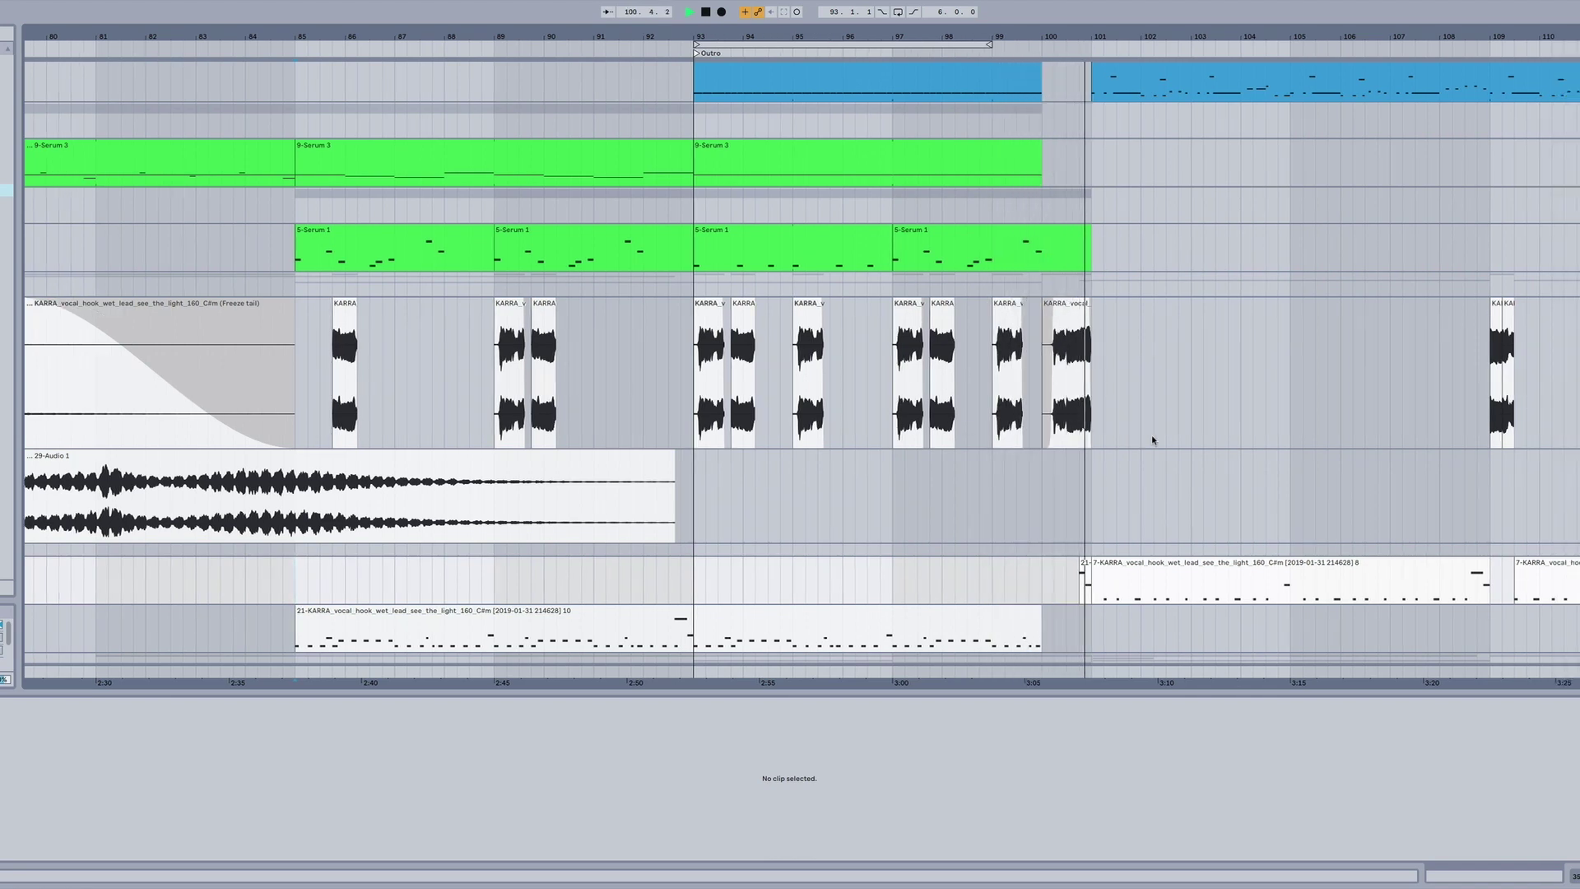
Show a wider stretch of the arrangement and follow the outro playback to the second 29-Audio 1 clip before bar 117
{"action": "key", "text": "space"}
{"action": "key", "text": "minus"}
{"action": "key", "text": "minus"}
{"action": "key", "text": "minus"}
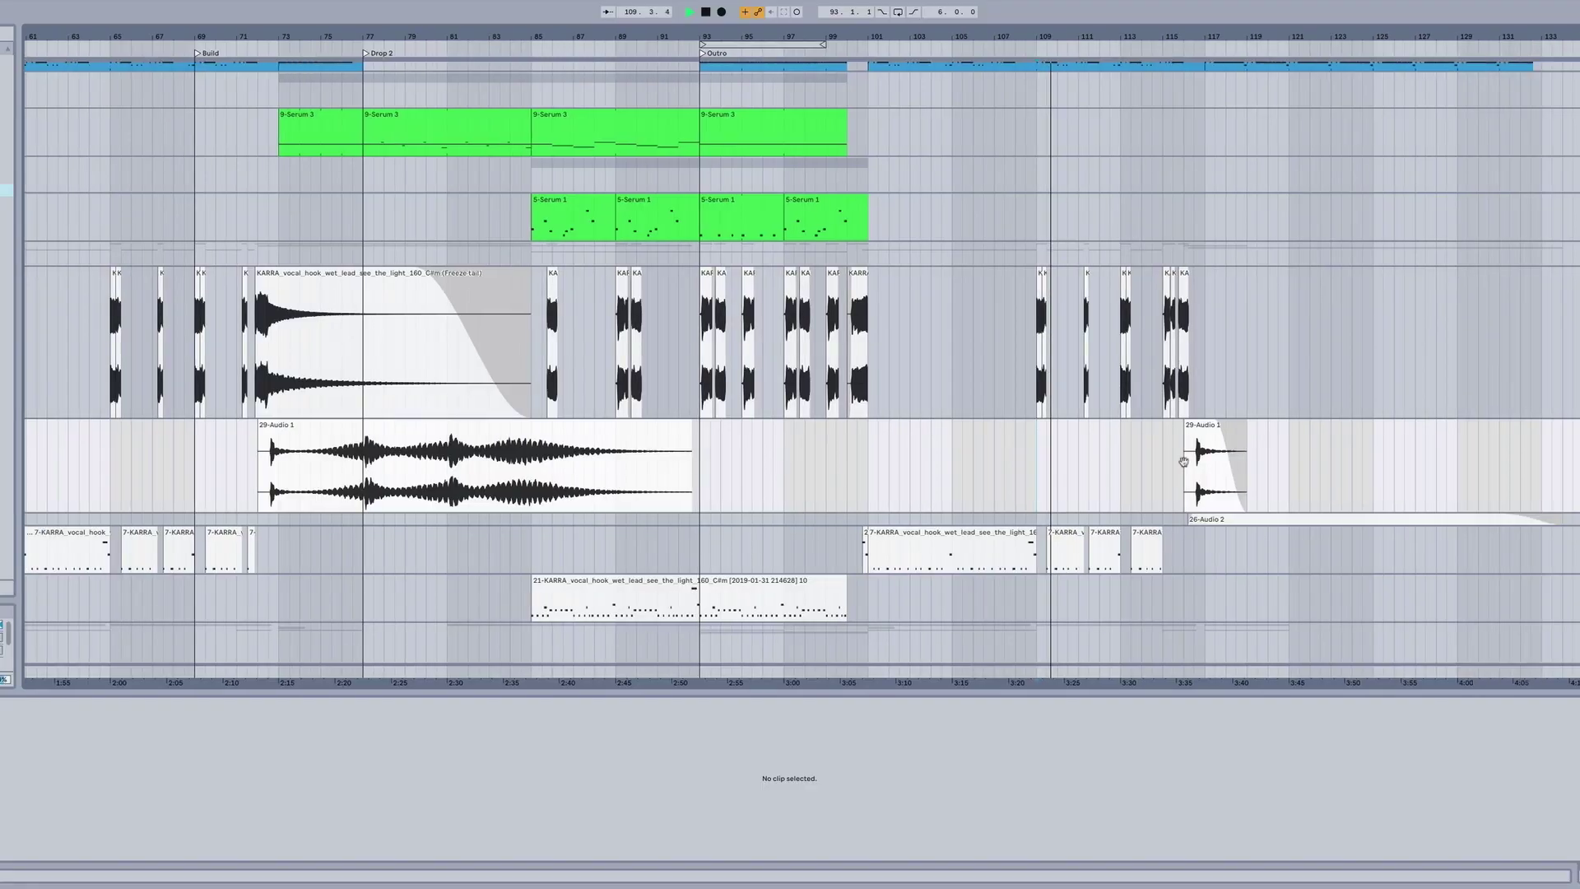
{"action": "scroll", "coordinate": [1184, 462], "scroll_direction": "right", "scroll_amount": 3}
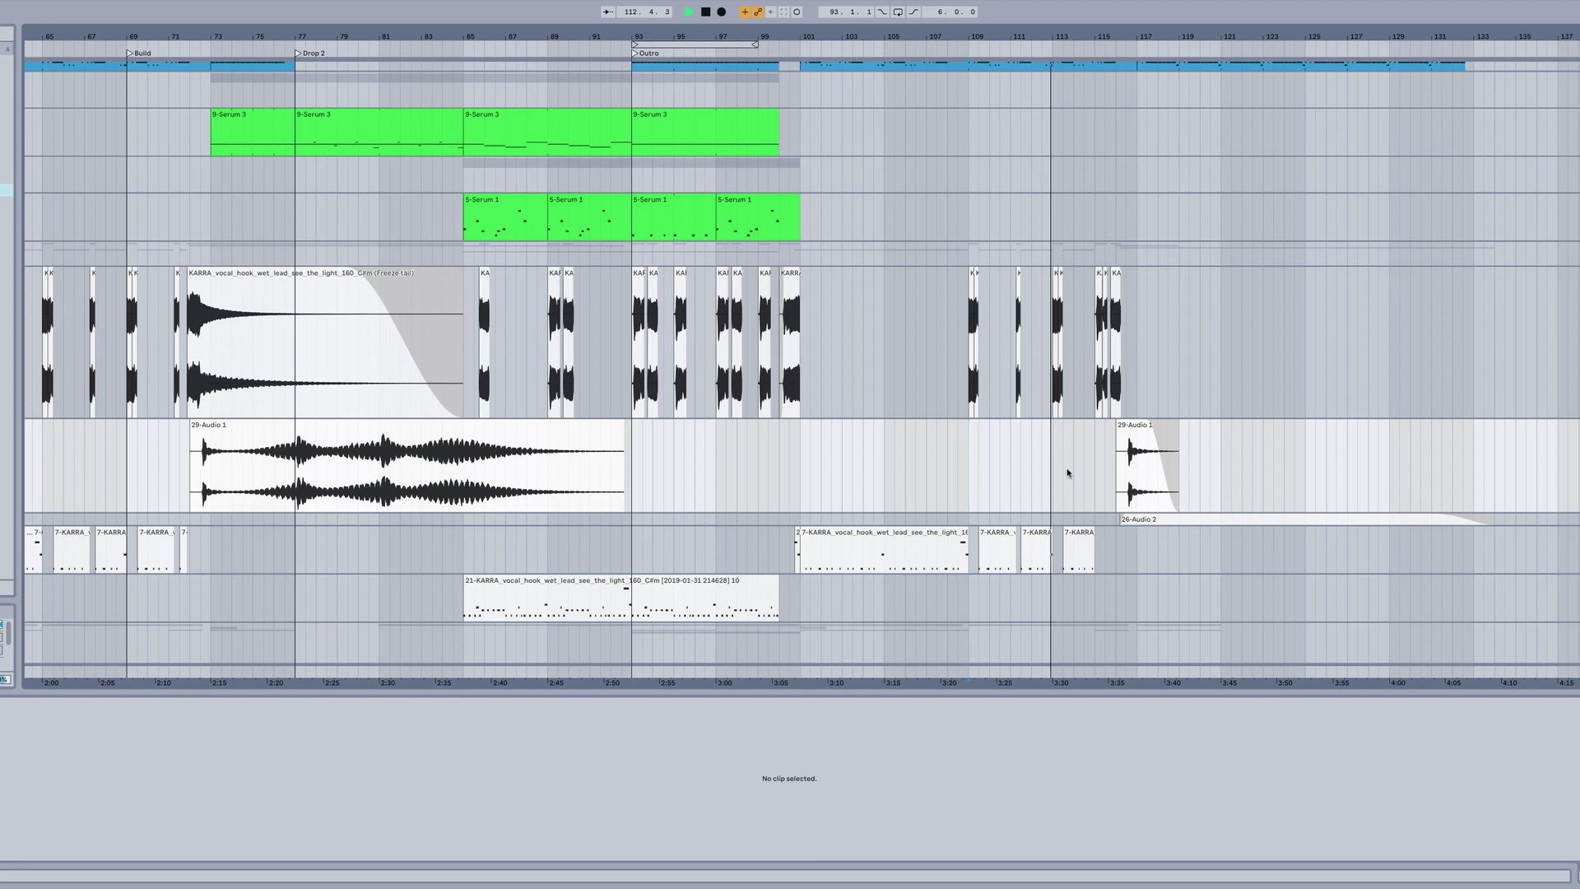
{"action": "scroll", "coordinate": [1067, 473], "scroll_direction": "right", "scroll_amount": 3}
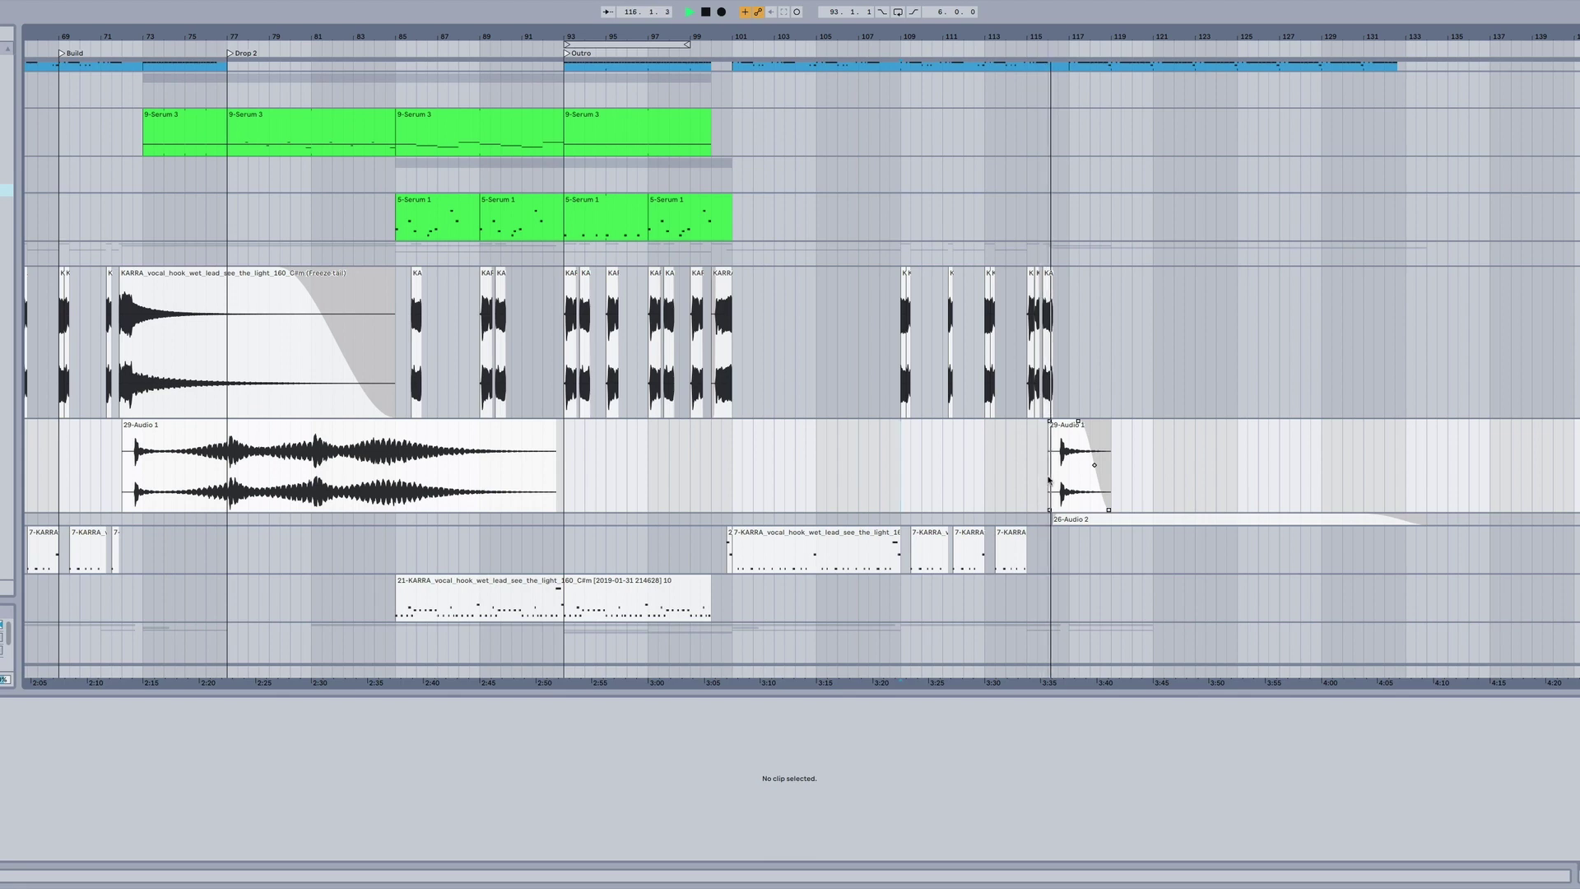
Inspect the waveform of the 26-Audio 2 clip at the end of the outro in an enlarged clip view while it plays
{"action": "scroll", "coordinate": [1428, 536], "scroll_direction": "down", "scroll_amount": 2}
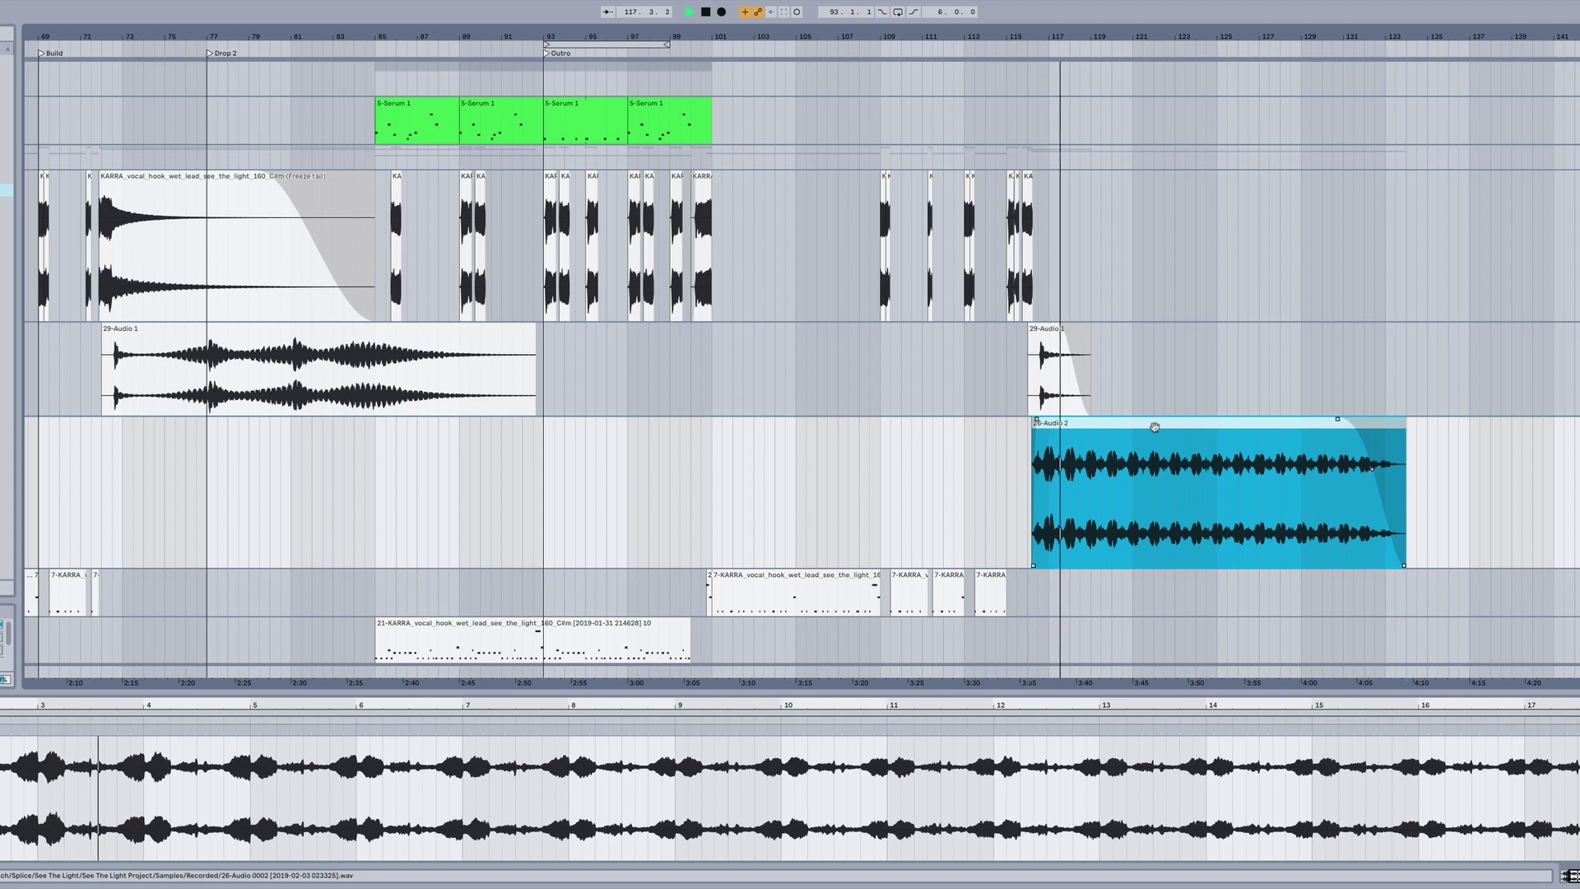
{"action": "left_click_drag", "start_coordinate": [973, 694], "coordinate": [973, 581]}
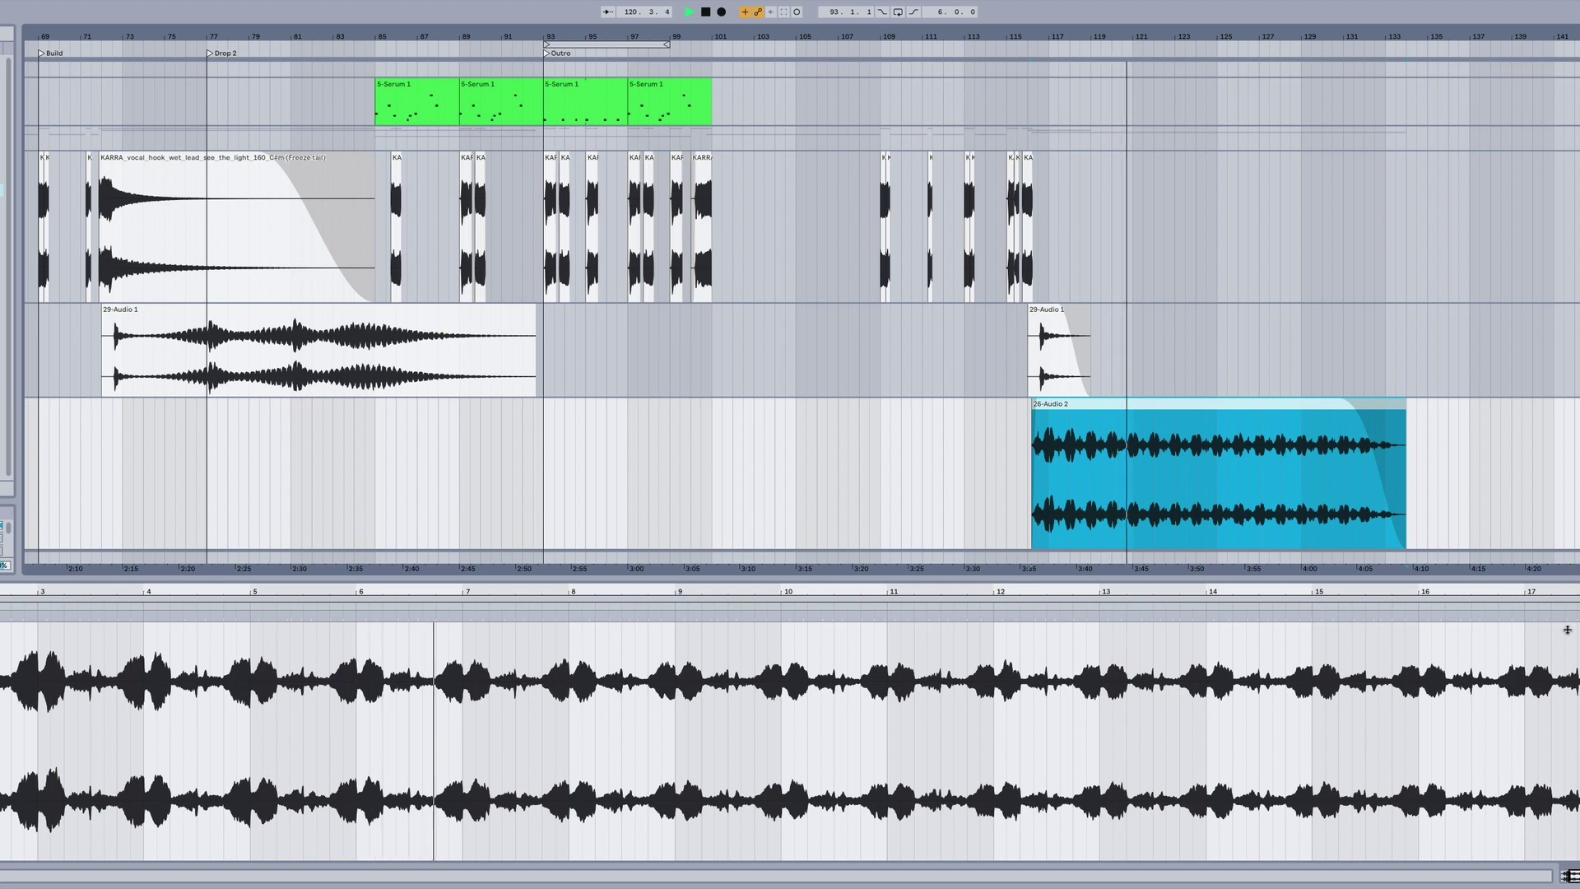
{"action": "left_click_drag", "start_coordinate": [974, 580], "coordinate": [974, 687]}
Compare the notes of the lower blue 11-Serum 1 clips starting at bars 101 and 117, and play from bar 117
{"action": "scroll", "coordinate": [1436, 453], "scroll_direction": "up", "scroll_amount": 4}
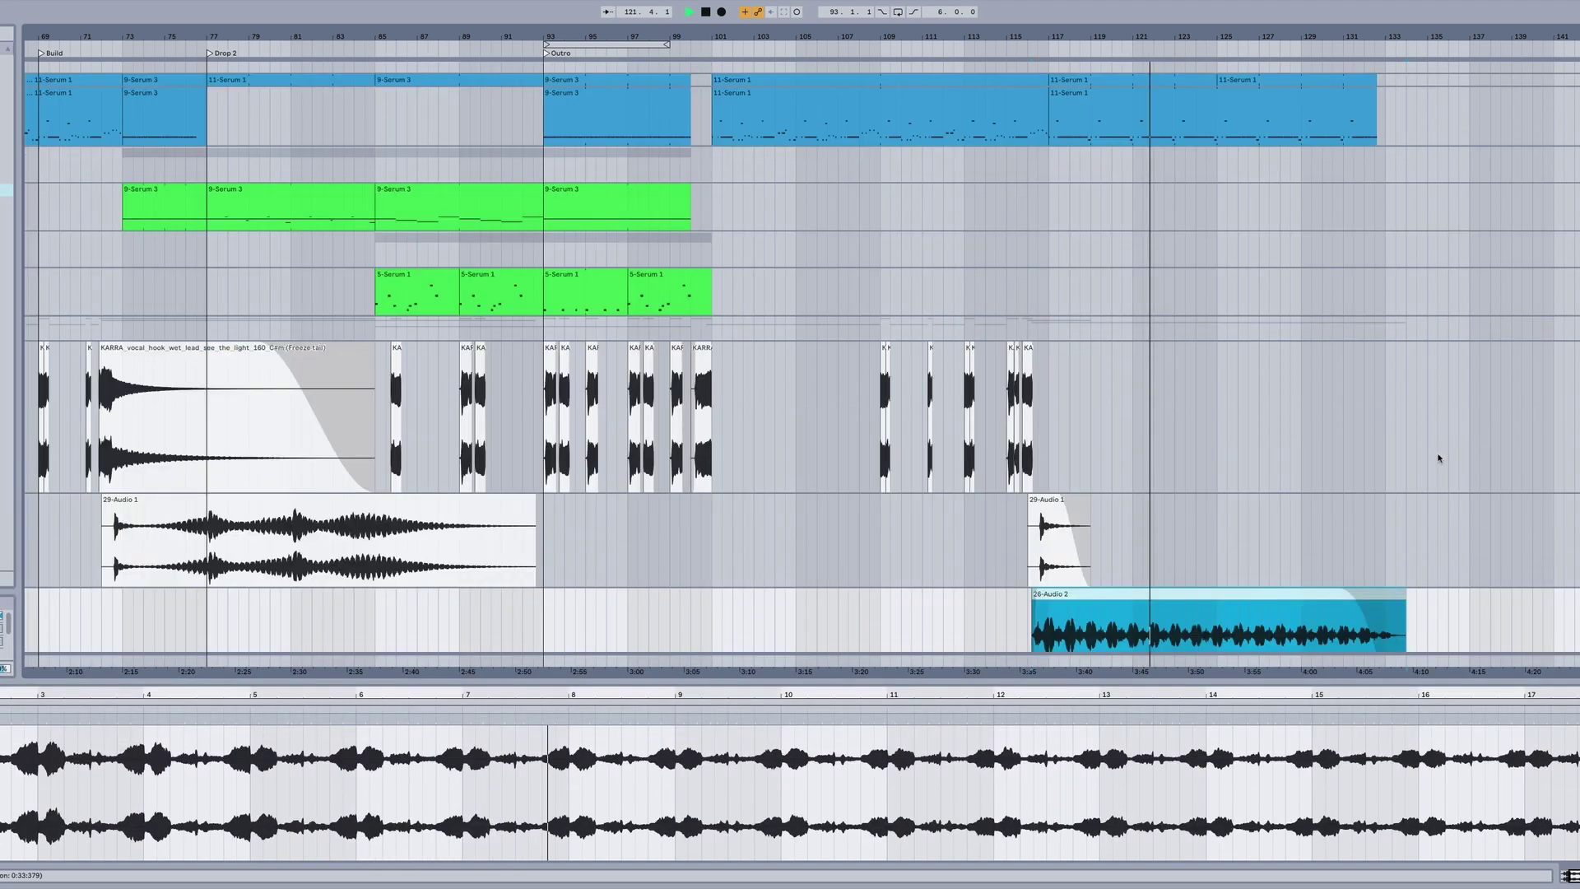
{"action": "scroll", "coordinate": [1439, 458], "scroll_direction": "up", "scroll_amount": 3}
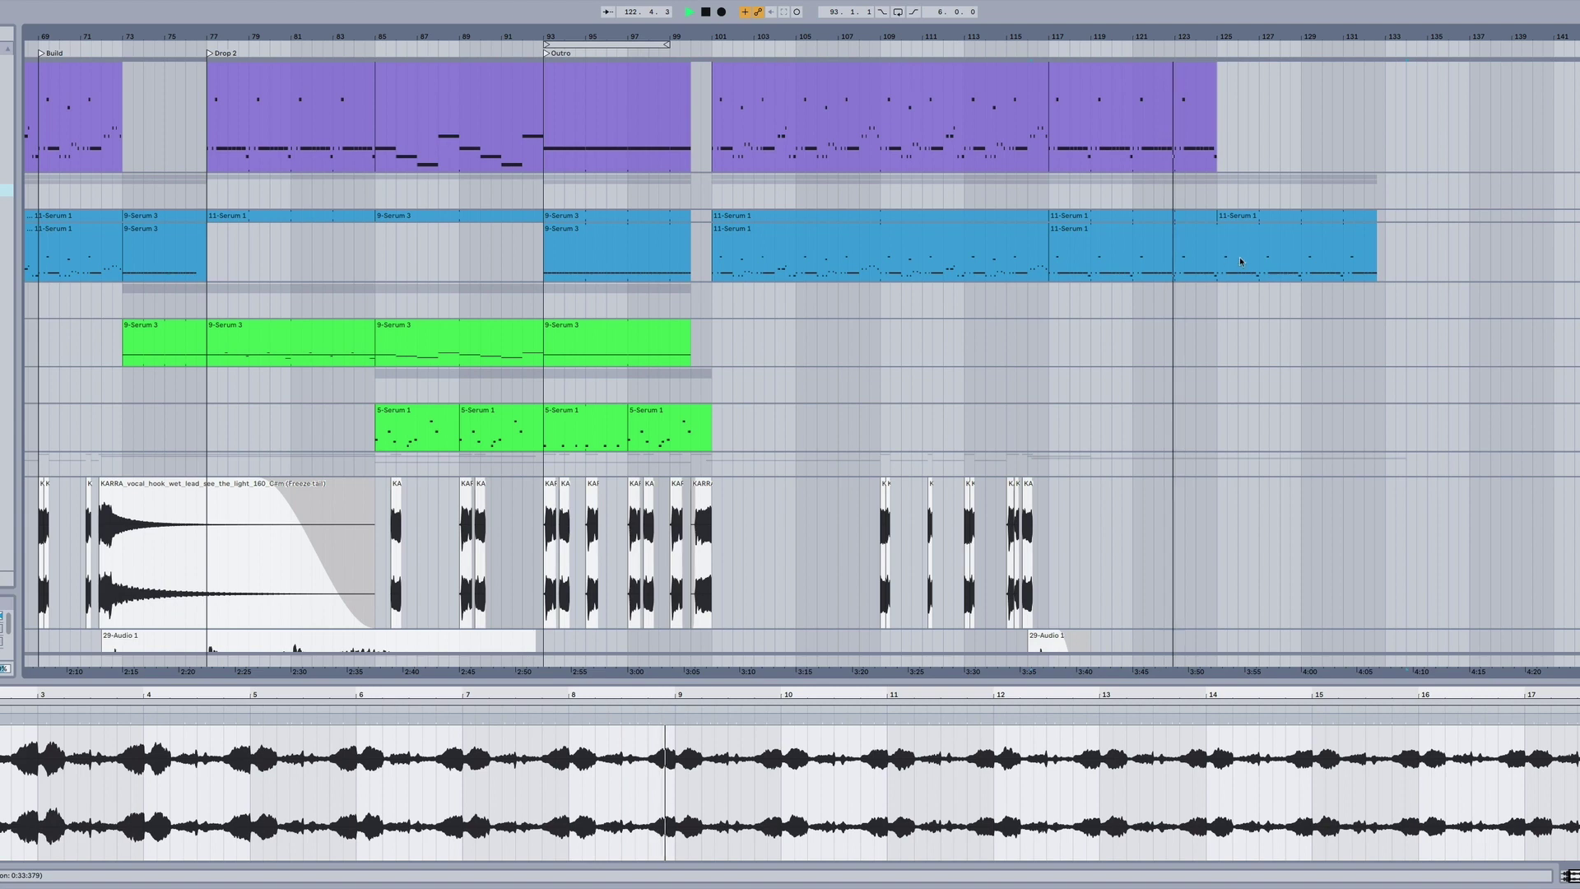
{"action": "key", "text": "space"}
{"action": "left_click", "coordinate": [1158, 229]}
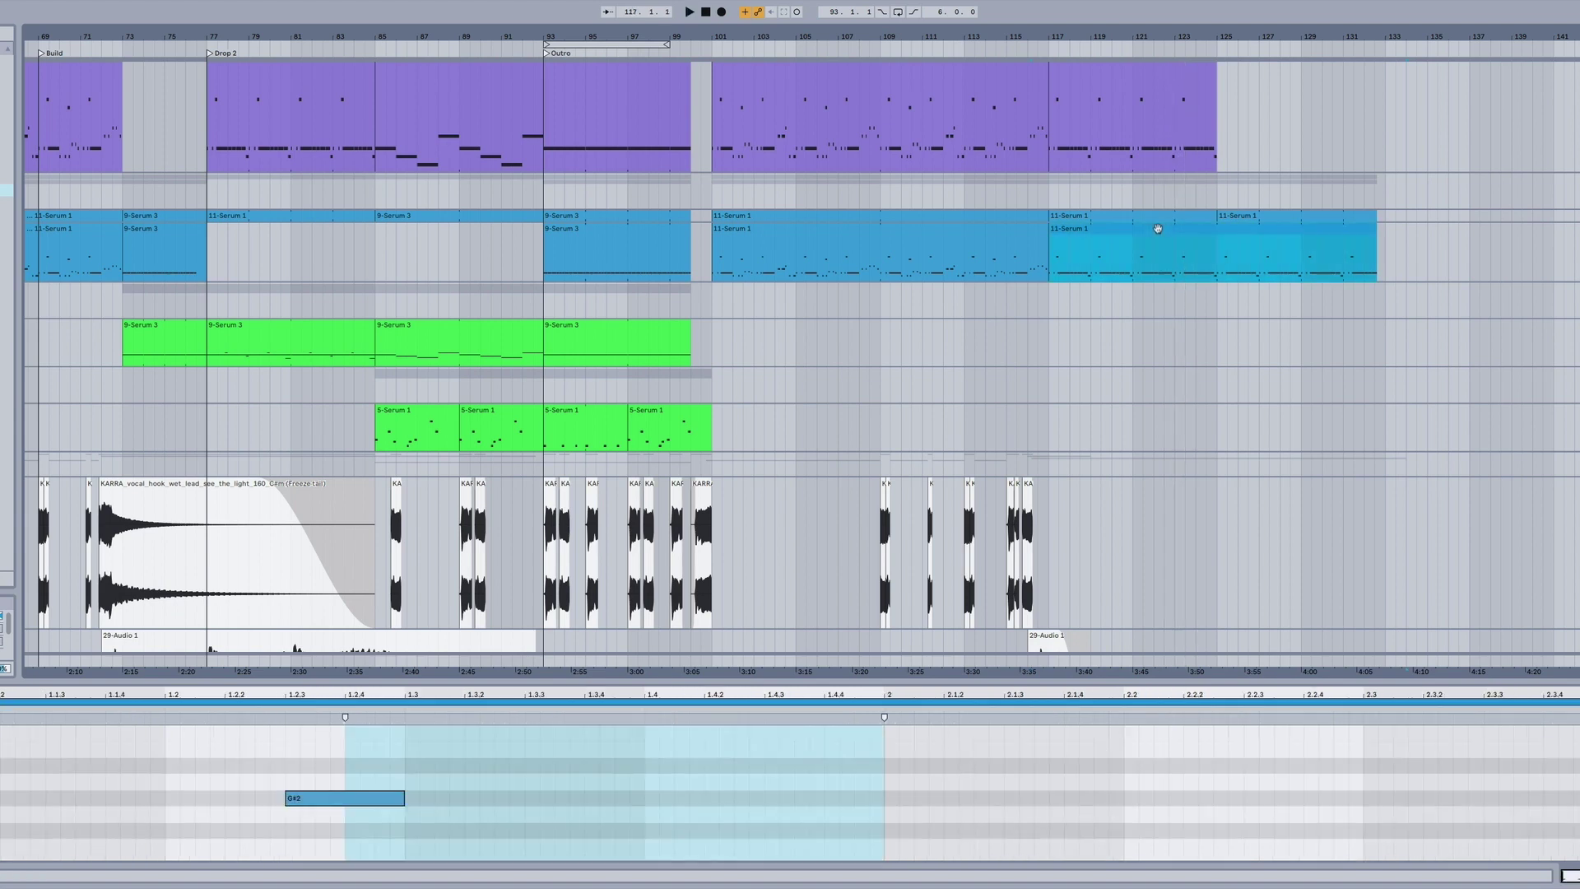
{"action": "left_click_drag", "start_coordinate": [993, 680], "coordinate": [995, 399]}
{"action": "left_click", "coordinate": [1070, 237]}
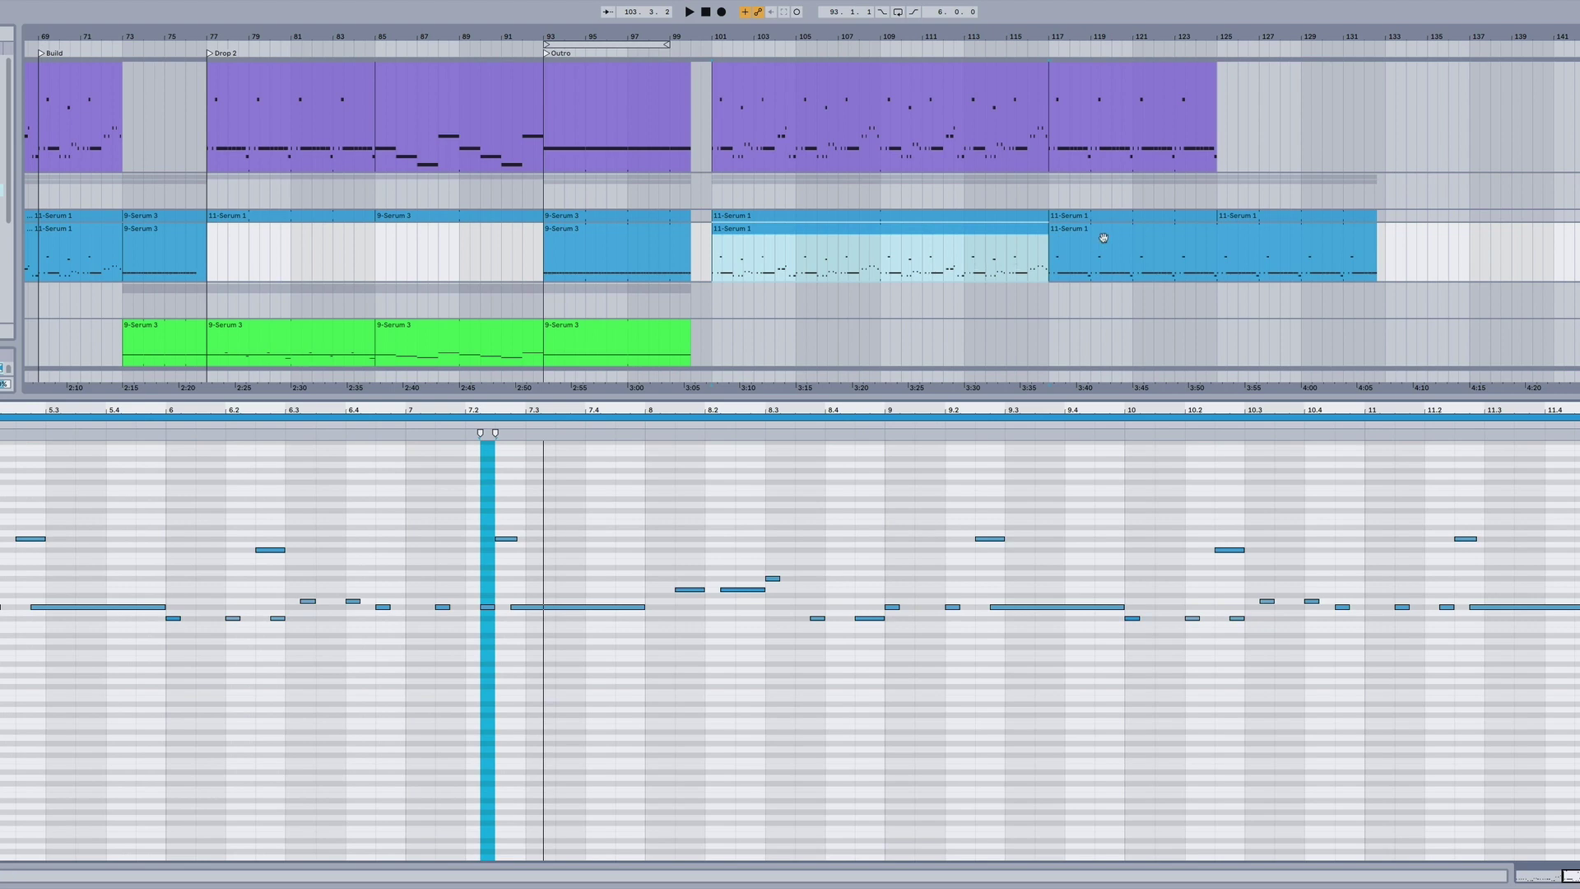
{"action": "left_click", "coordinate": [1104, 238]}
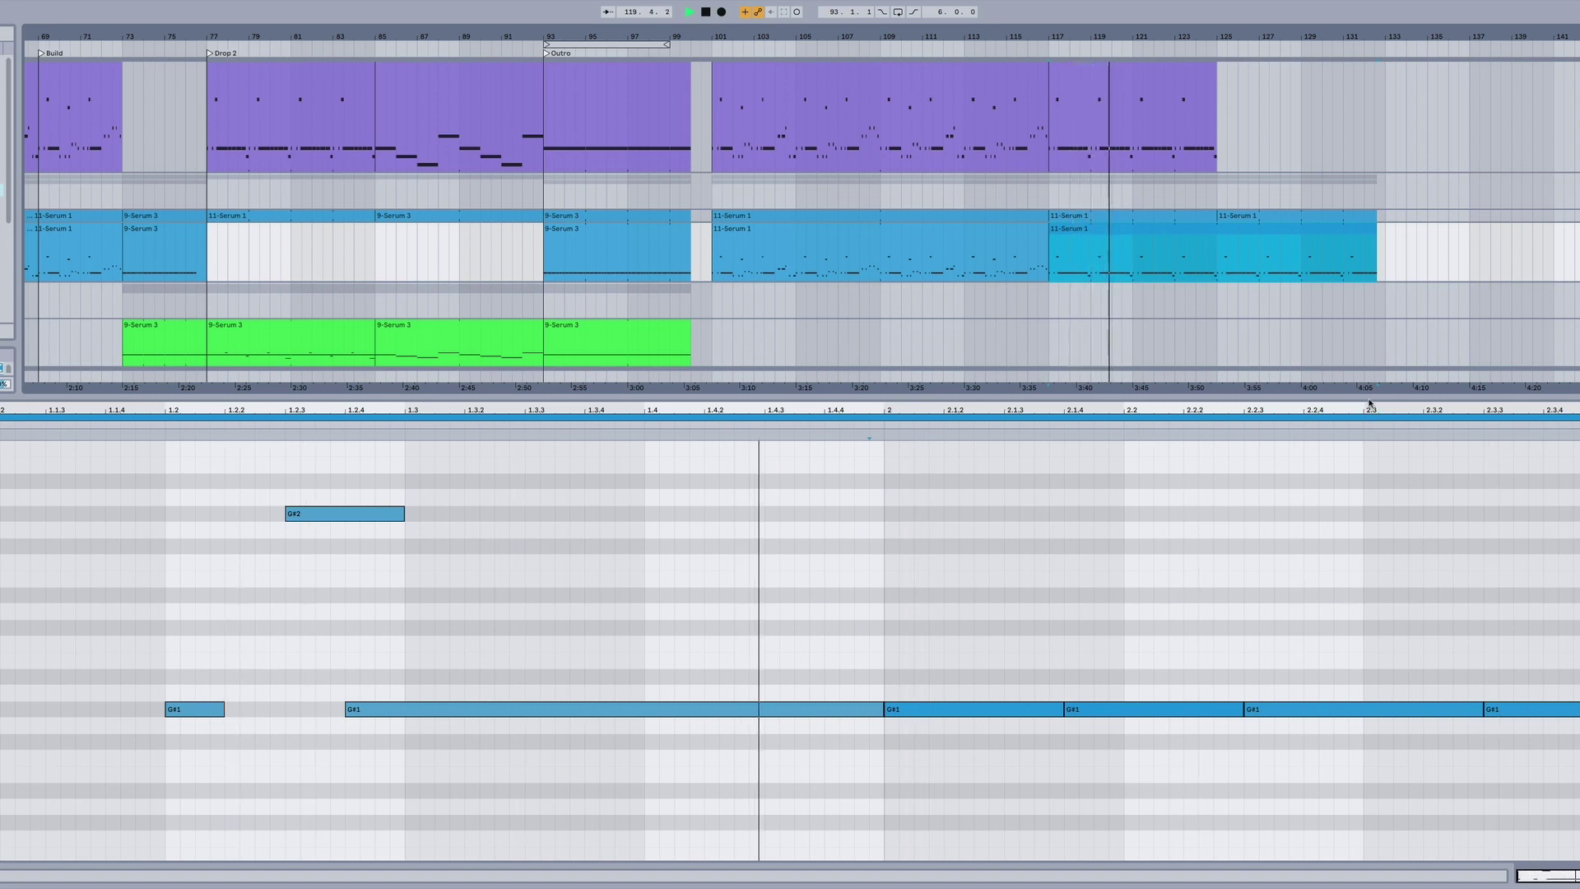
{"action": "left_click_drag", "start_coordinate": [1369, 408], "coordinate": [1367, 603]}
{"action": "left_click_drag", "start_coordinate": [1364, 663], "coordinate": [1350, 704]}
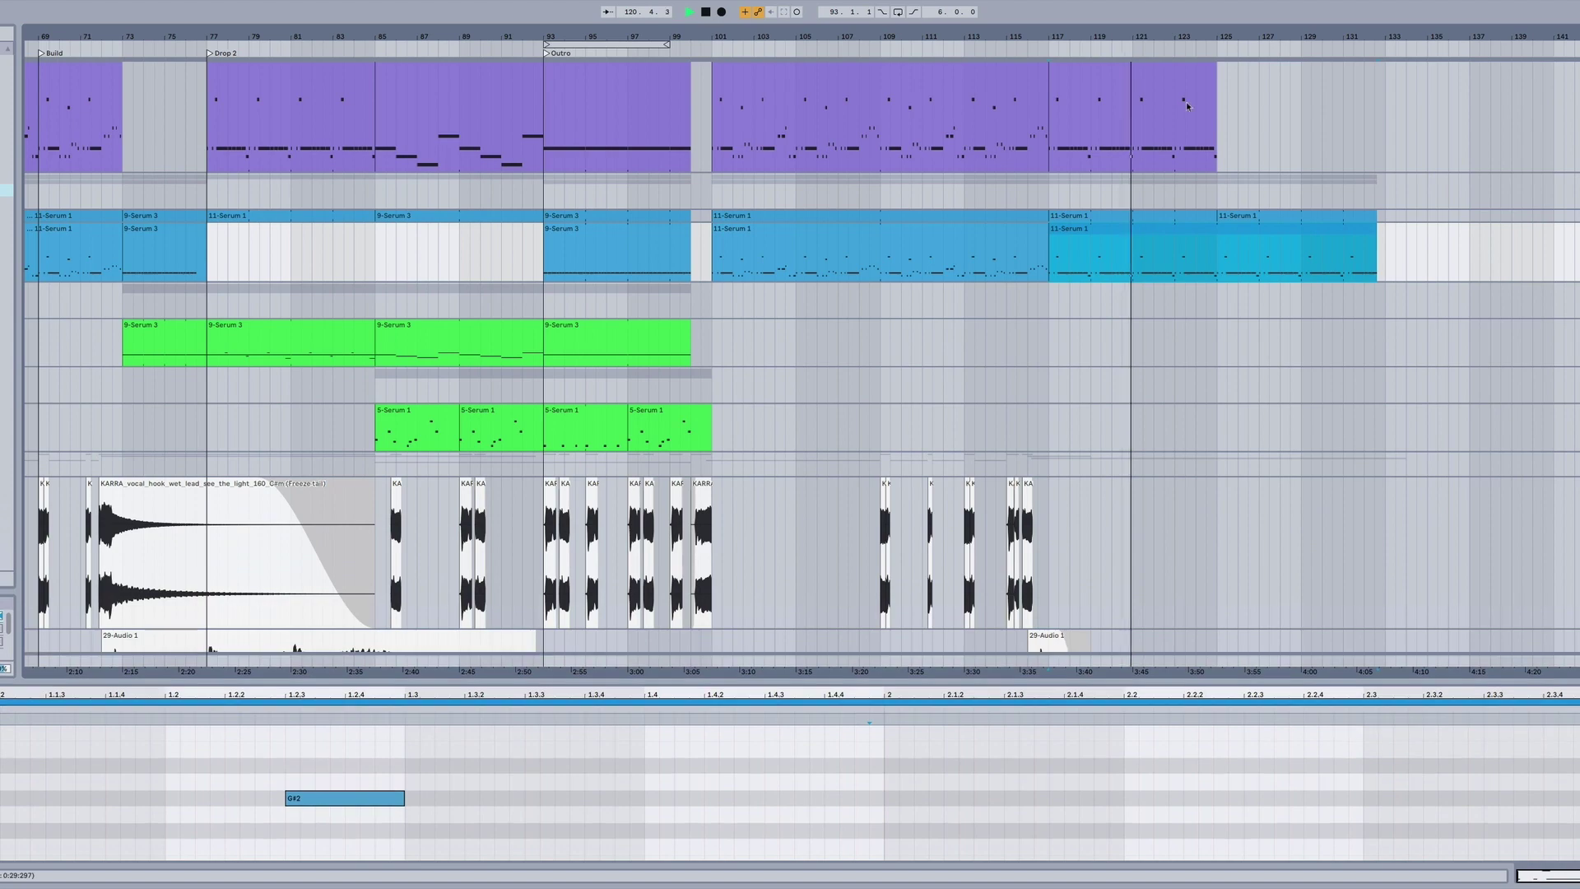
Show the full song length and examine the drum, bass, arp, vocal and effects tracks while the ending plays past bar 130
{"action": "scroll", "coordinate": [1514, 250], "scroll_direction": "down", "scroll_amount": 5}
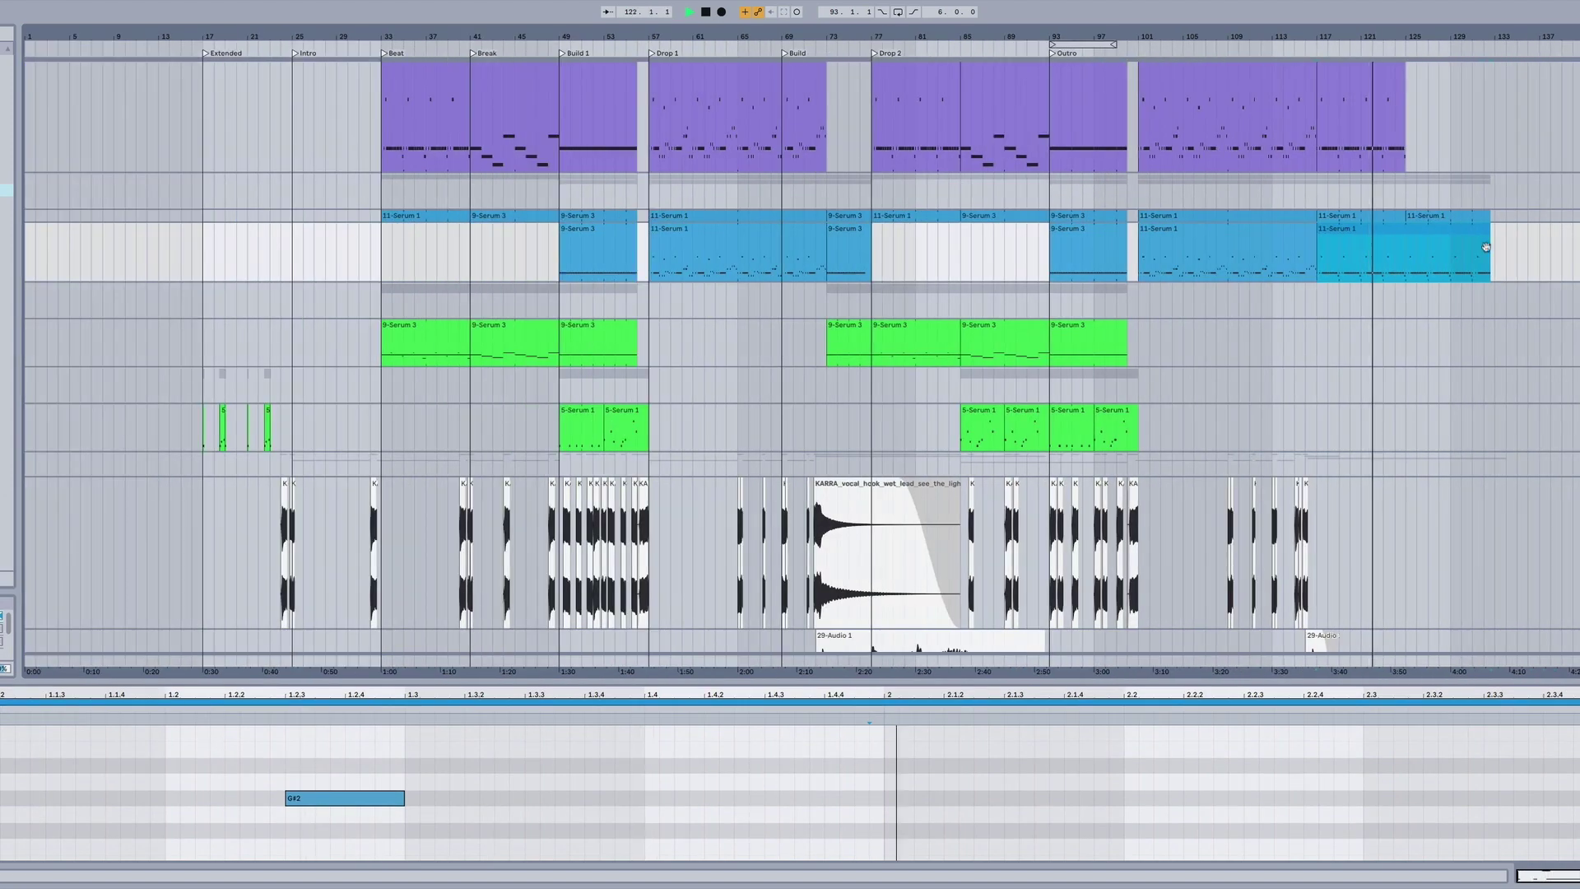
{"action": "scroll", "coordinate": [1514, 247], "scroll_direction": "up", "scroll_amount": 3}
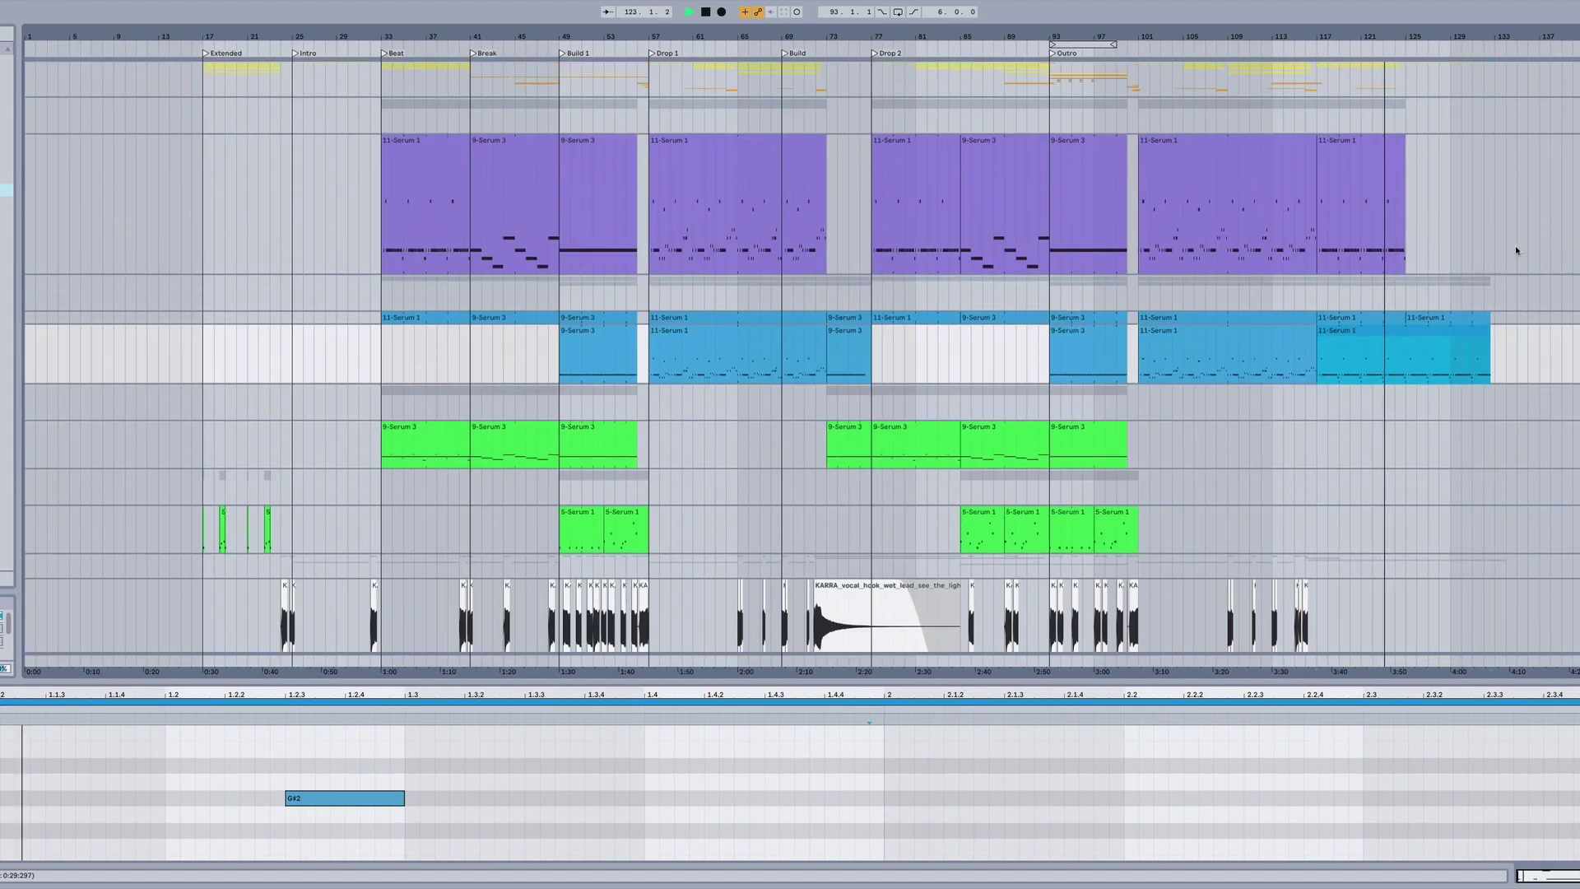
{"action": "scroll", "coordinate": [1542, 110], "scroll_direction": "up", "scroll_amount": 5}
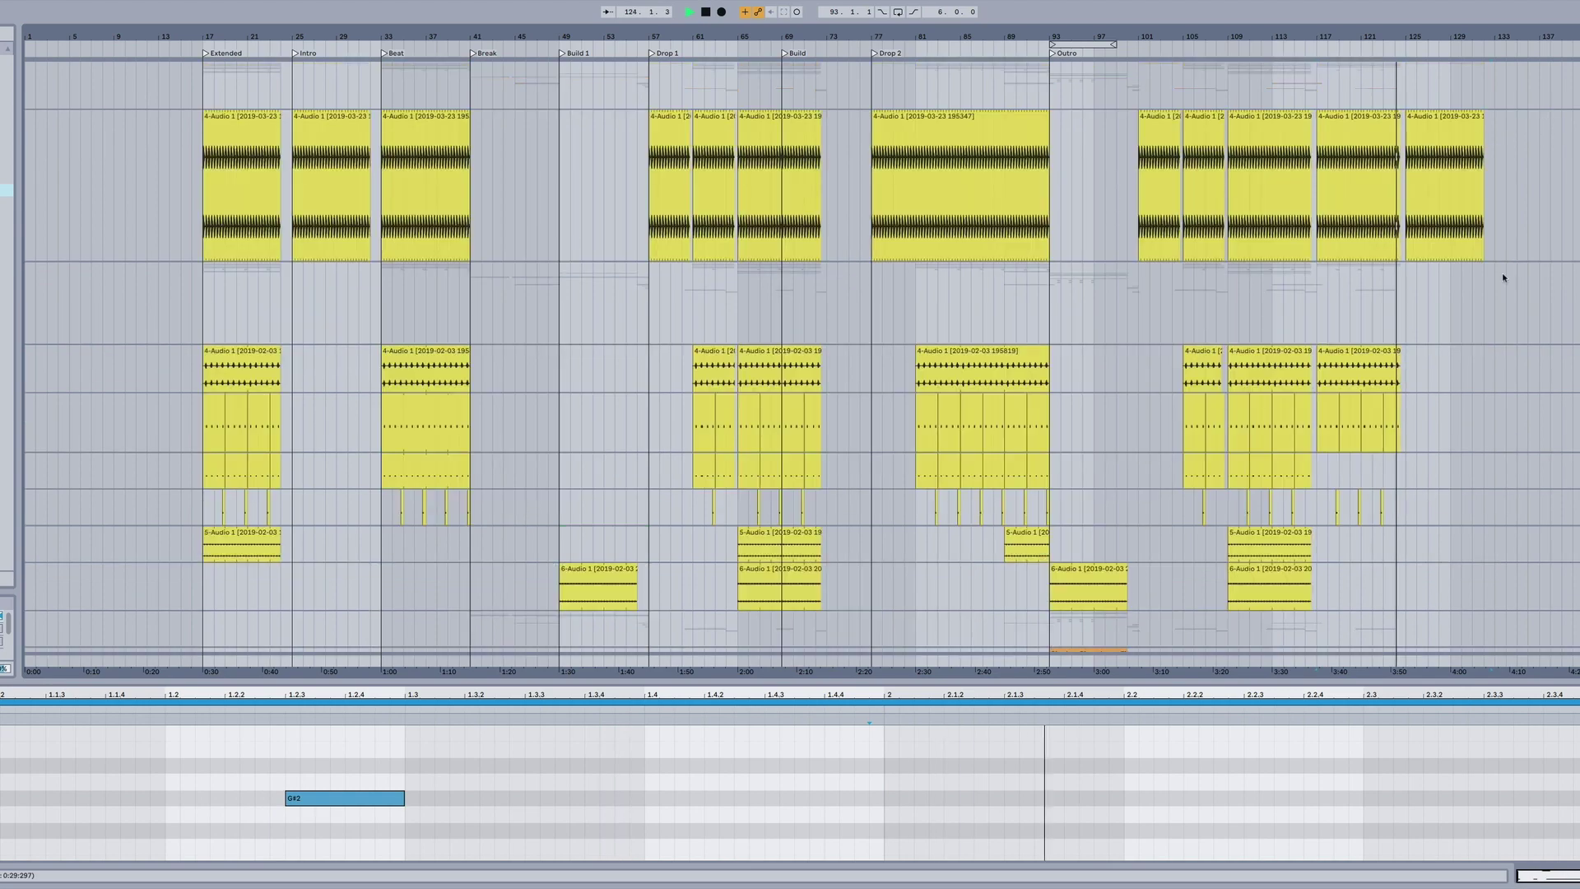
{"action": "scroll", "coordinate": [1434, 345], "scroll_direction": "down", "scroll_amount": 5}
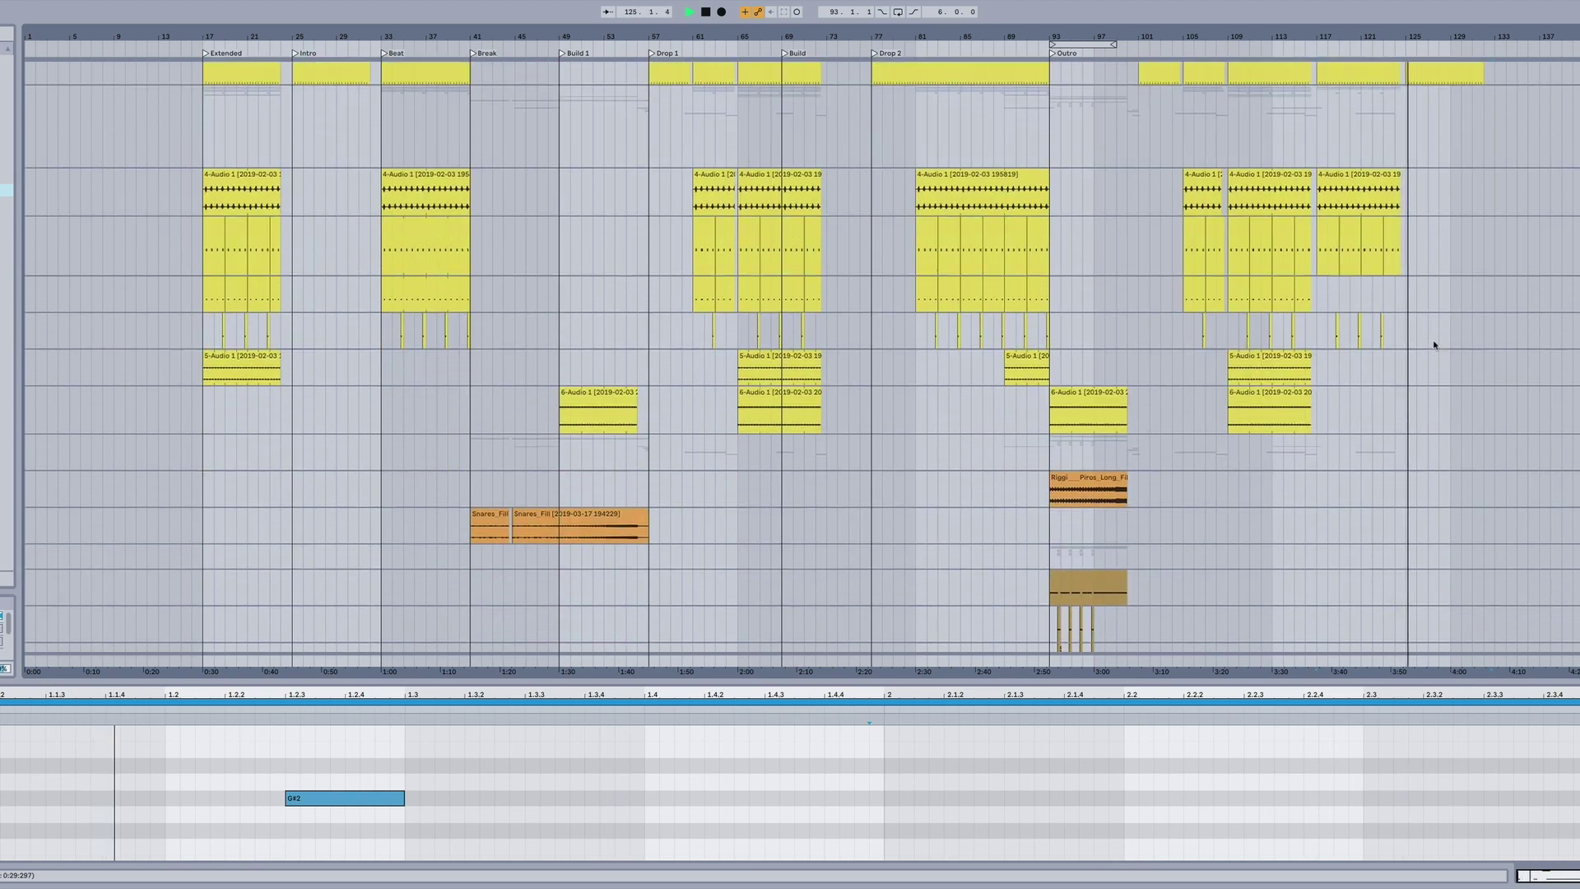
{"action": "scroll", "coordinate": [1448, 348], "scroll_direction": "up", "scroll_amount": 5}
{"action": "scroll", "coordinate": [1473, 338], "scroll_direction": "down", "scroll_amount": 5}
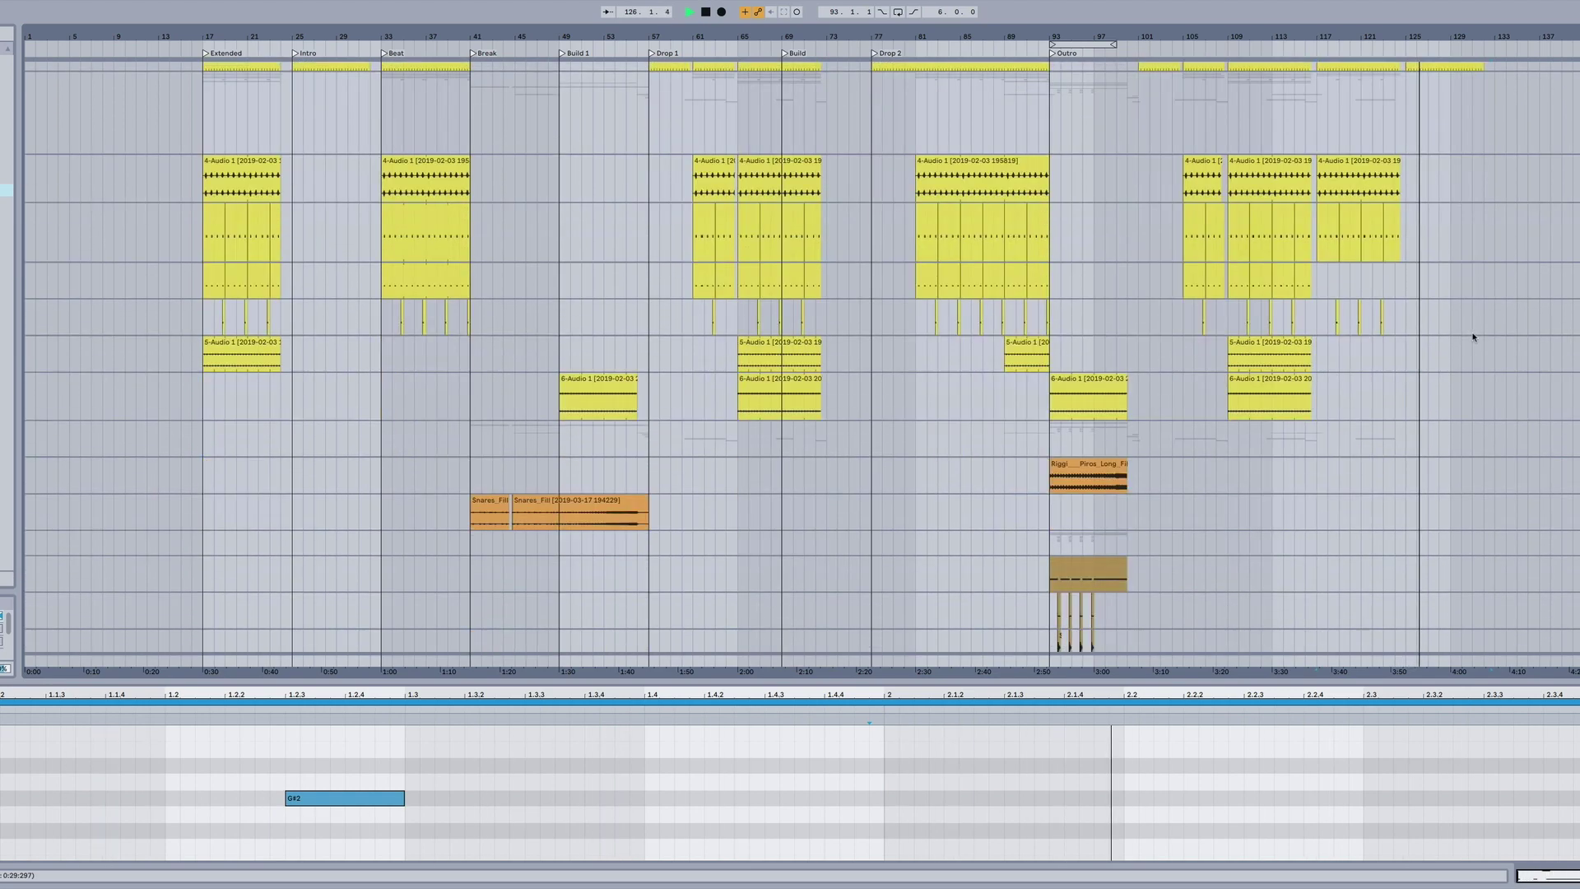
{"action": "scroll", "coordinate": [1474, 337], "scroll_direction": "down", "scroll_amount": 6}
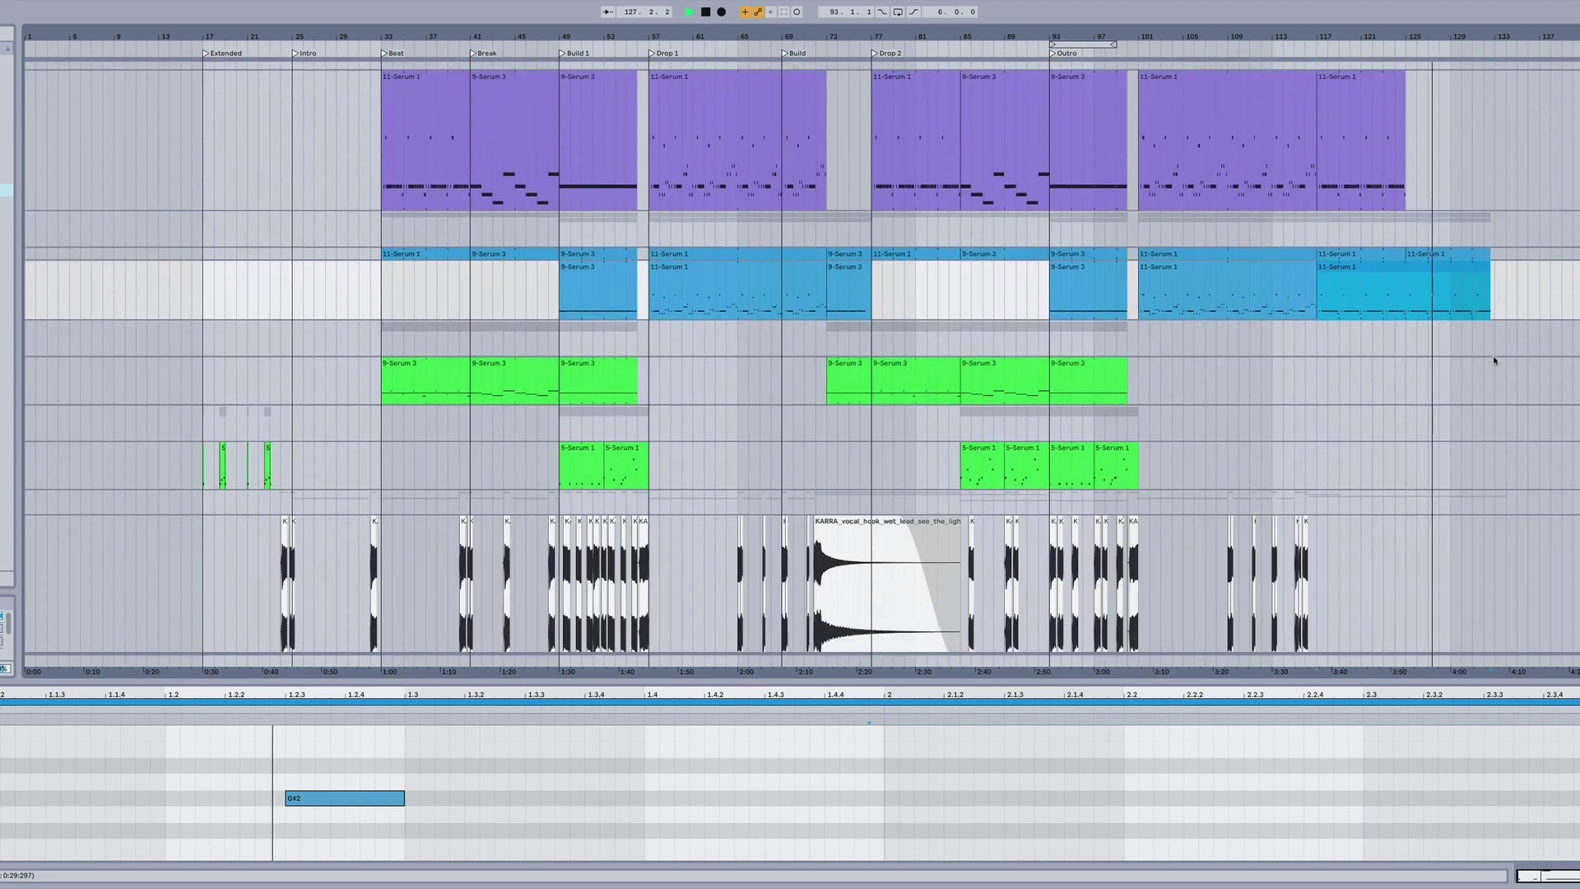
{"action": "scroll", "coordinate": [1498, 350], "scroll_direction": "down", "scroll_amount": 8}
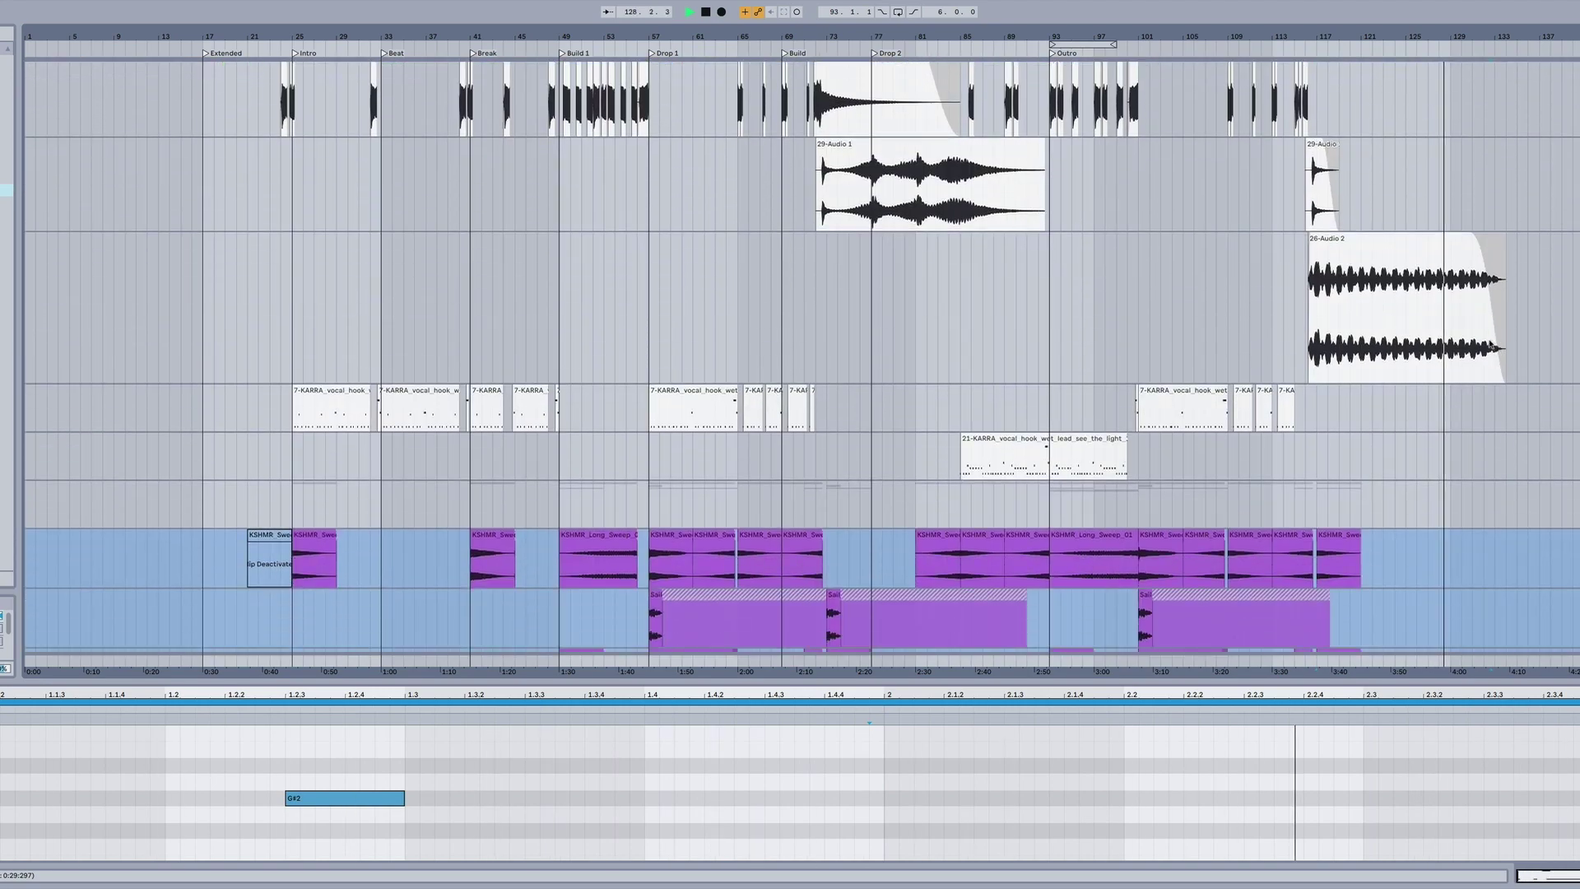
{"action": "scroll", "coordinate": [1508, 397], "scroll_direction": "up", "scroll_amount": 8}
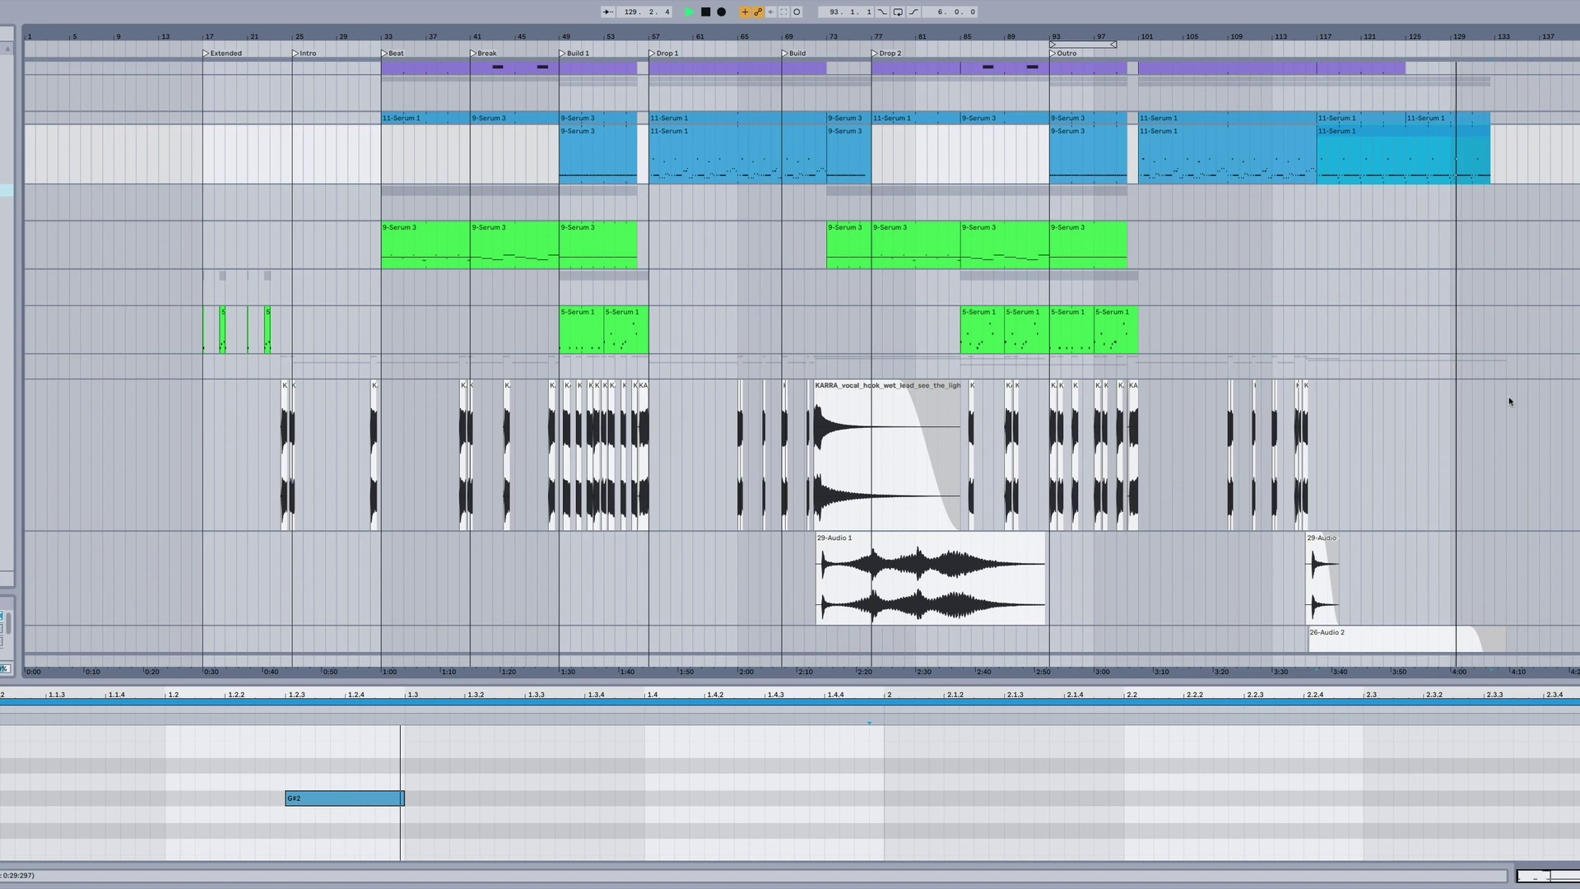
{"action": "scroll", "coordinate": [1508, 397], "scroll_direction": "down", "scroll_amount": 4}
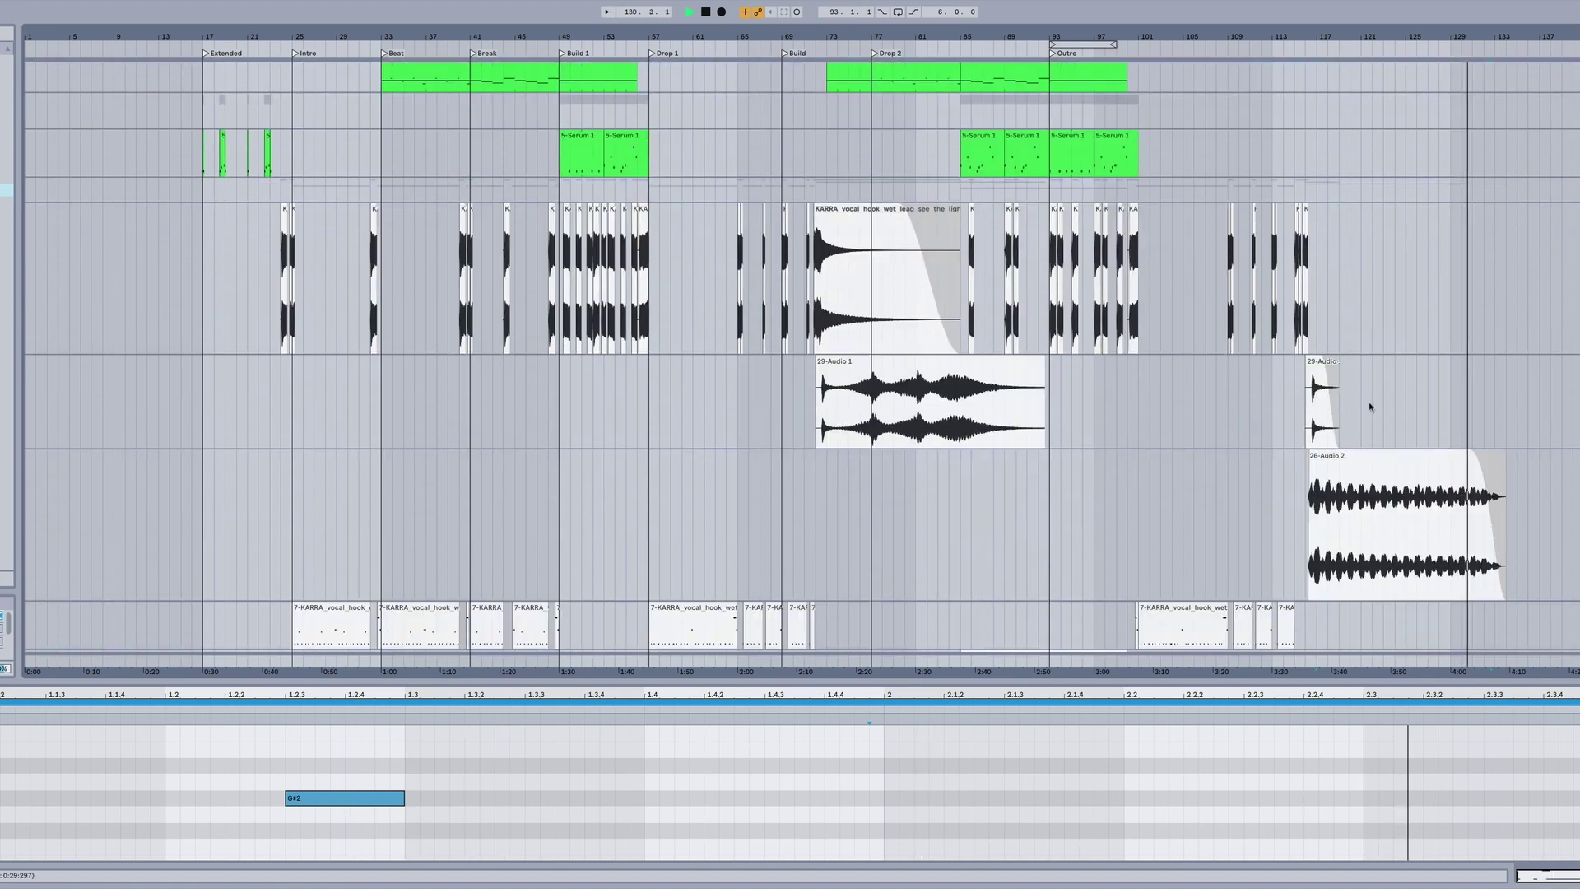